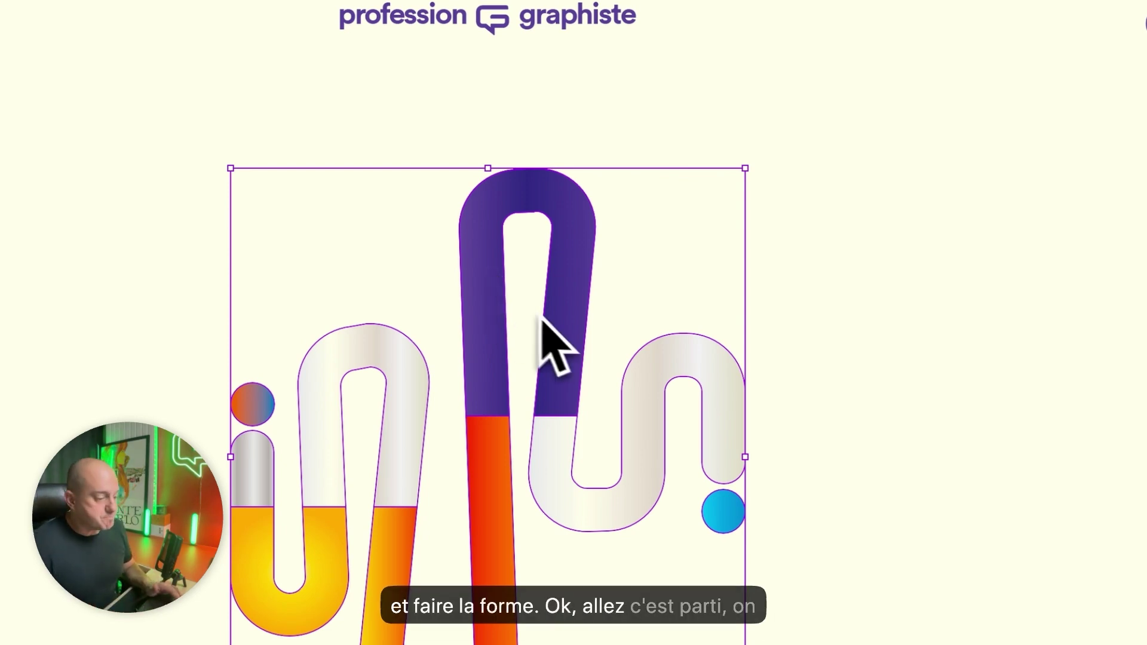
Move the finished gradient snake artwork aside to the artboard's left half and deselect it.
{"action": "left_click_drag", "start_coordinate": [596, 325], "coordinate": [56, 330]}
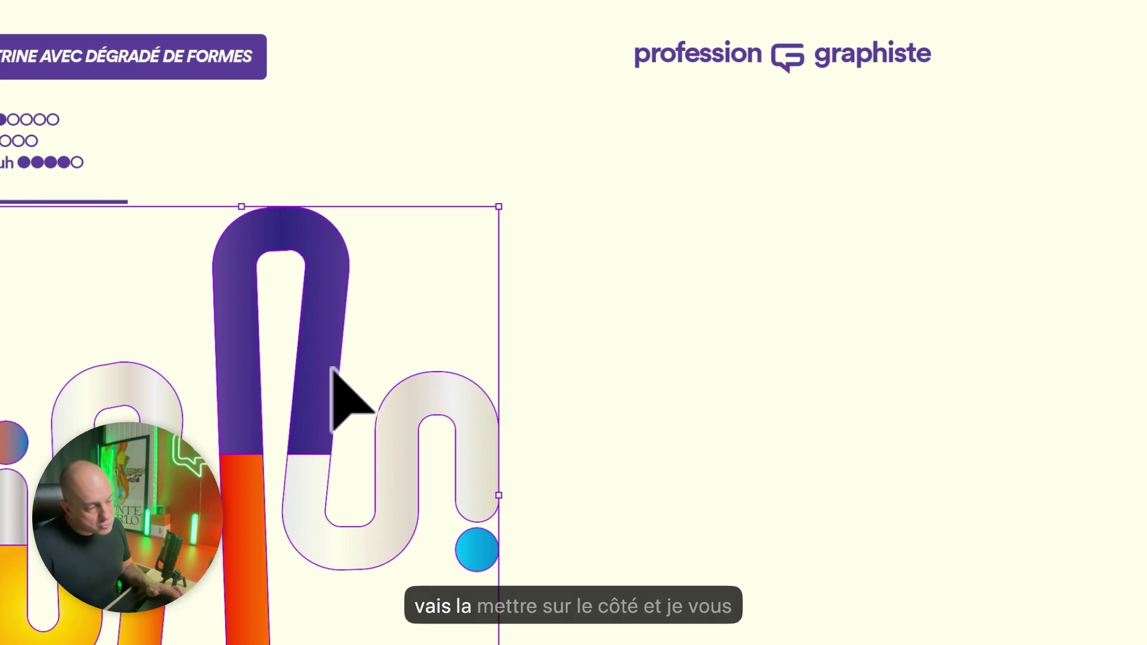
{"action": "left_click", "coordinate": [815, 388]}
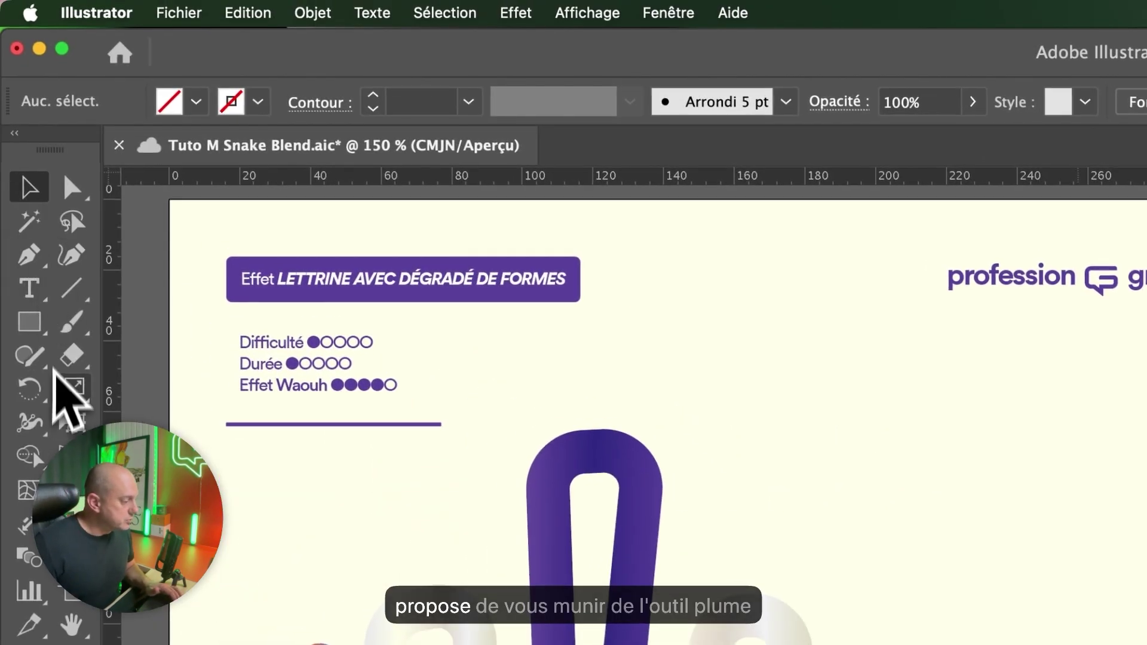
Draw an open right-angled zigzag path with three bottom bends and three top bends, tallest in the middle, beside the gradient artwork with the Pen tool.
{"action": "left_click", "coordinate": [30, 253]}
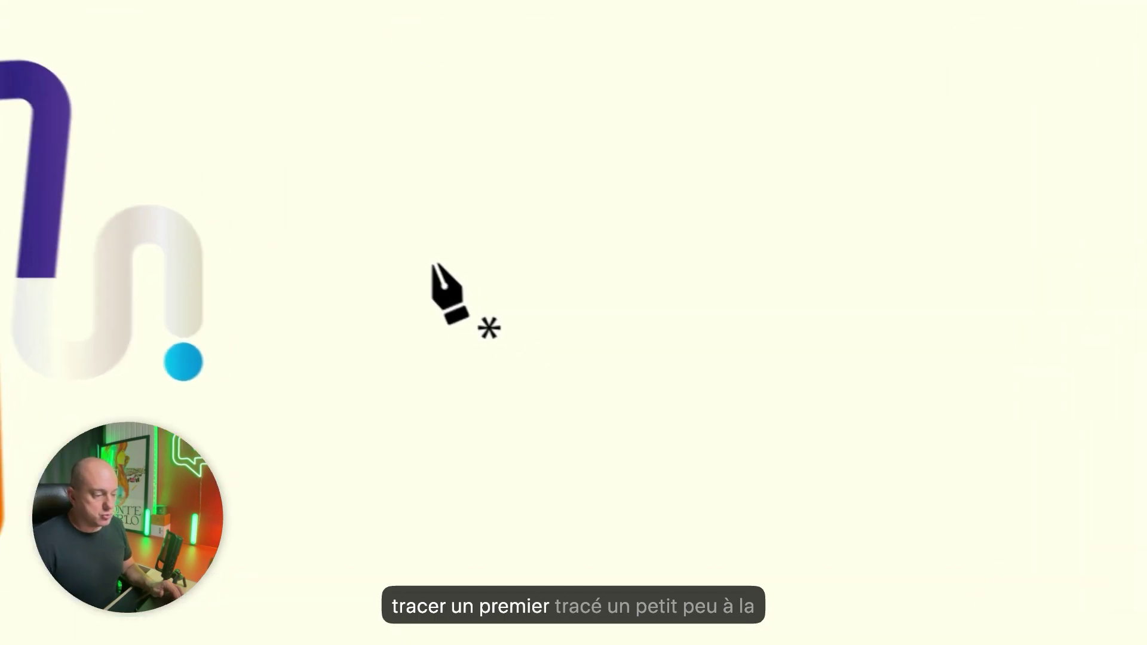
{"action": "left_click", "coordinate": [534, 329]}
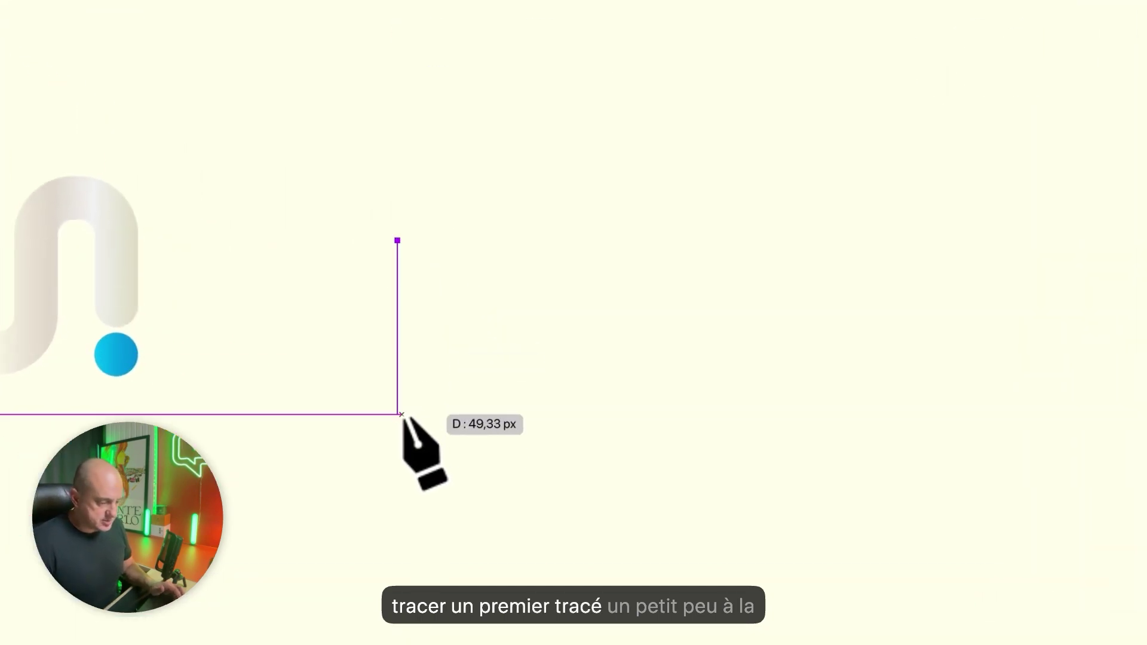
{"action": "left_click", "coordinate": [398, 414]}
{"action": "left_click", "coordinate": [509, 414]}
{"action": "left_click", "coordinate": [509, 140]}
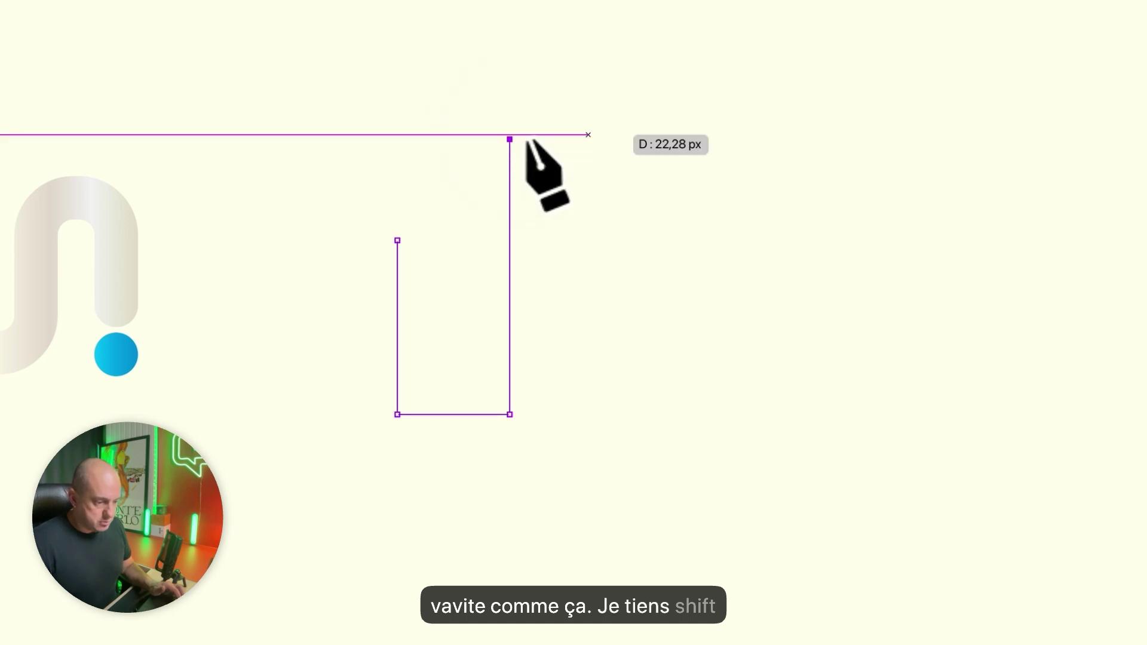
{"action": "left_click", "coordinate": [628, 139]}
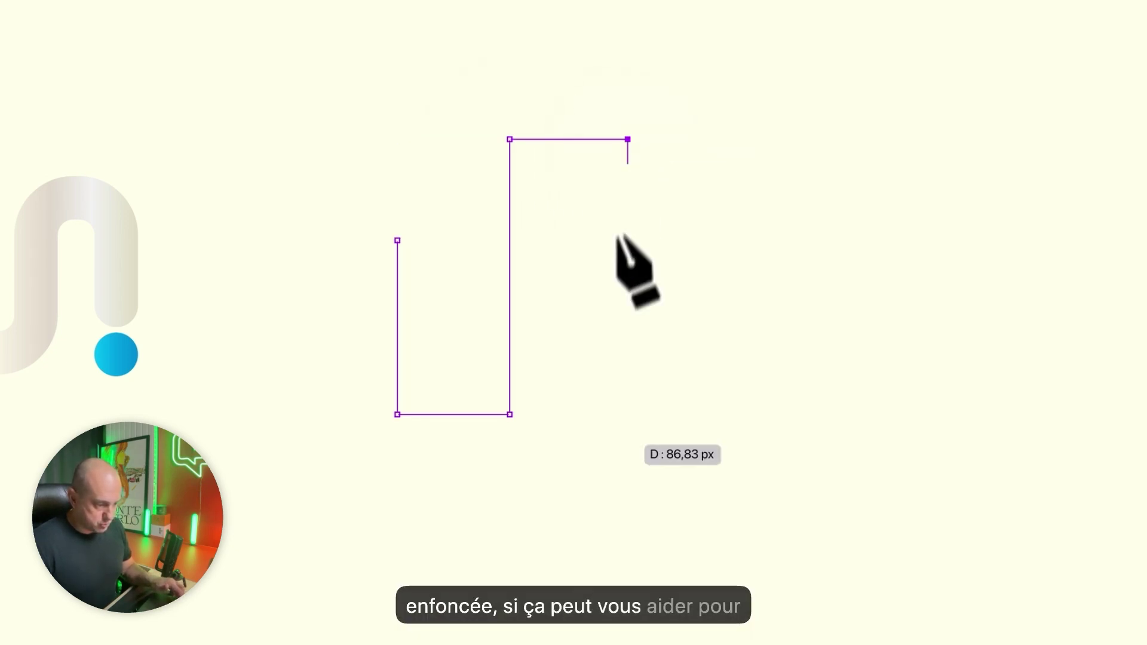
{"action": "left_click", "coordinate": [627, 538]}
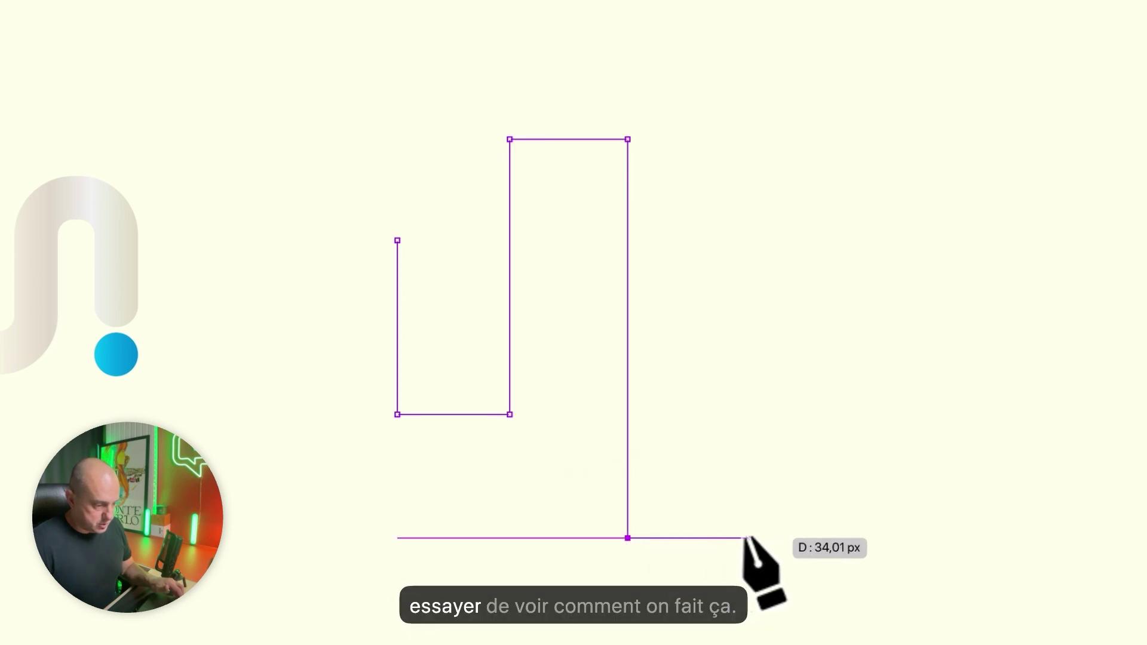
{"action": "left_click", "coordinate": [748, 537]}
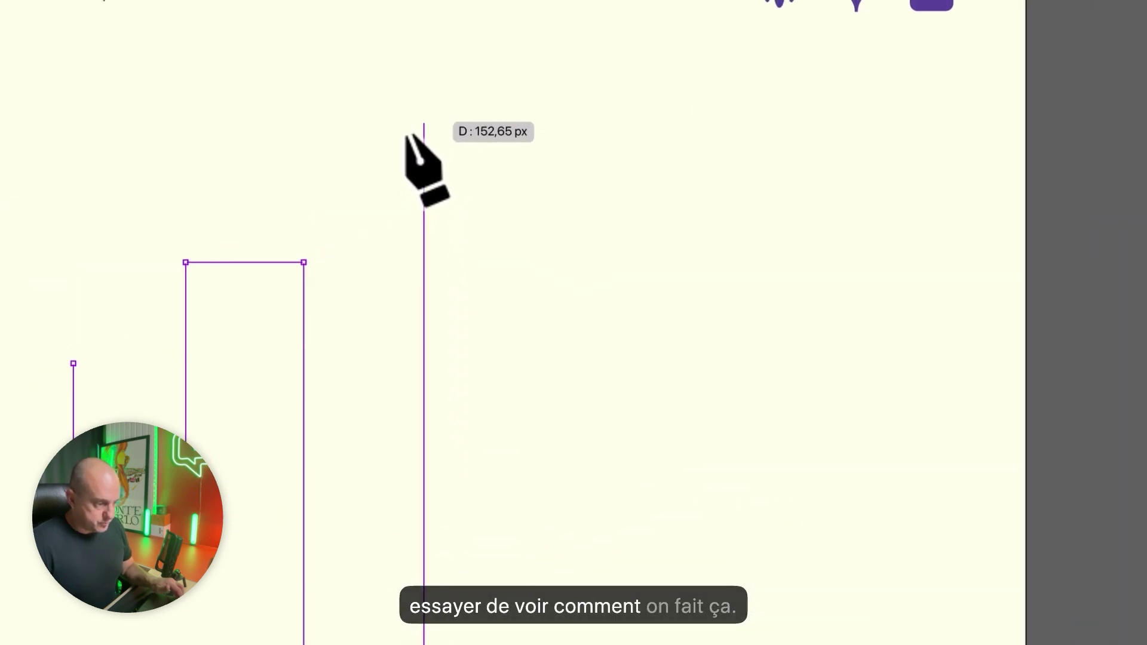
{"action": "left_click", "coordinate": [534, 111]}
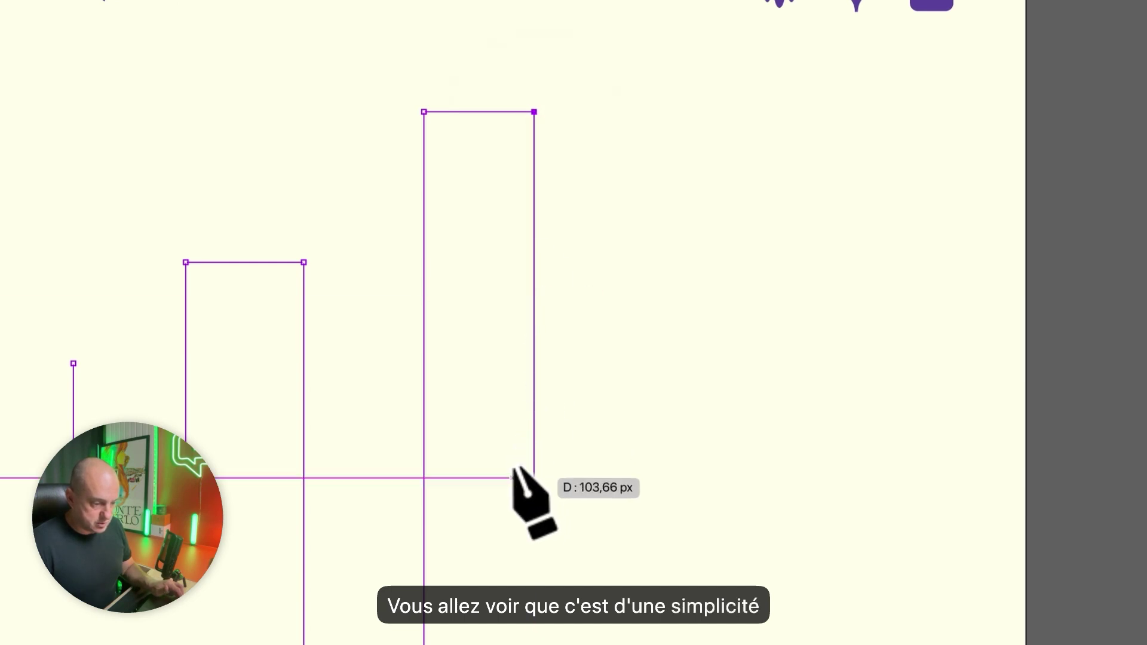
{"action": "left_click", "coordinate": [534, 466]}
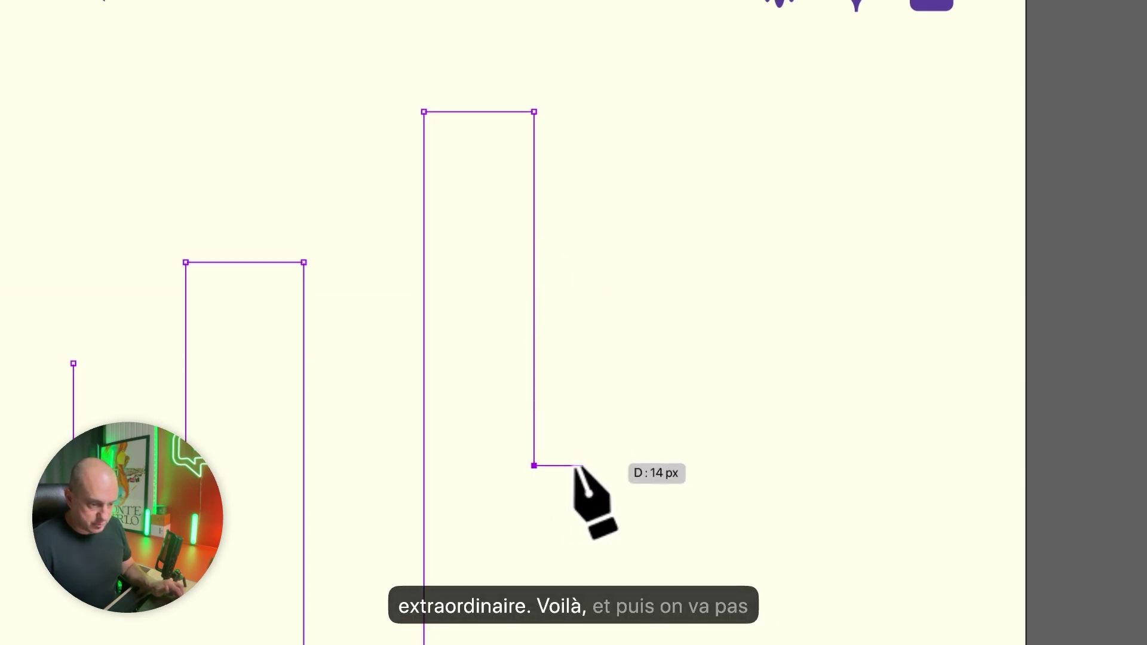
{"action": "left_click", "coordinate": [638, 465]}
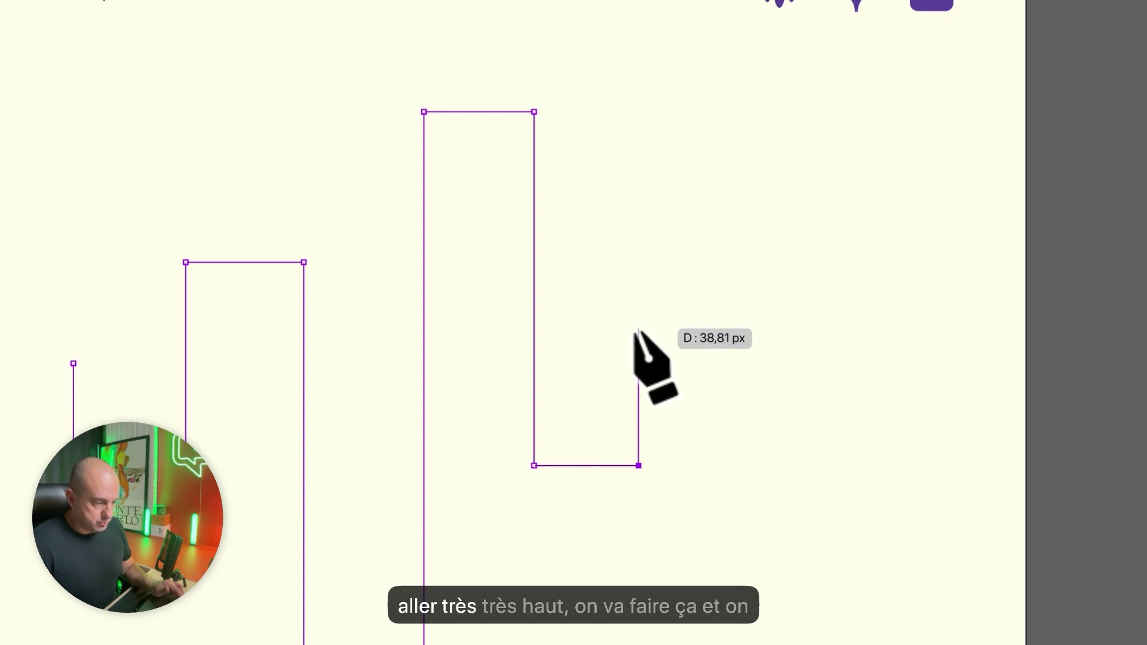
{"action": "left_click", "coordinate": [744, 318]}
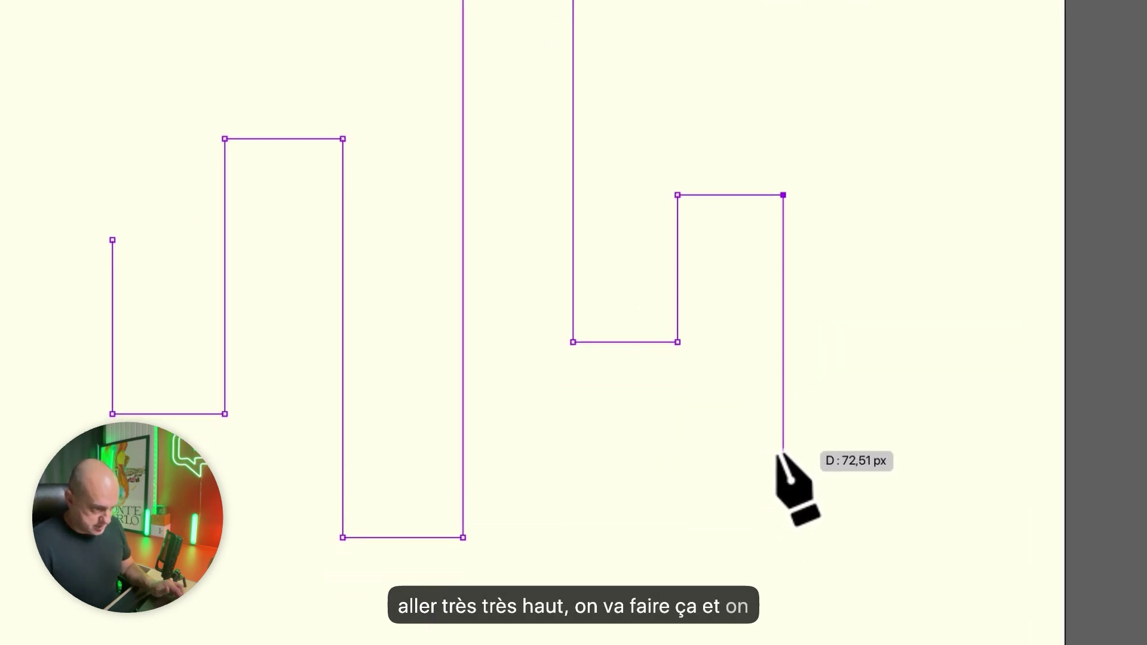
{"action": "left_click", "coordinate": [783, 414]}
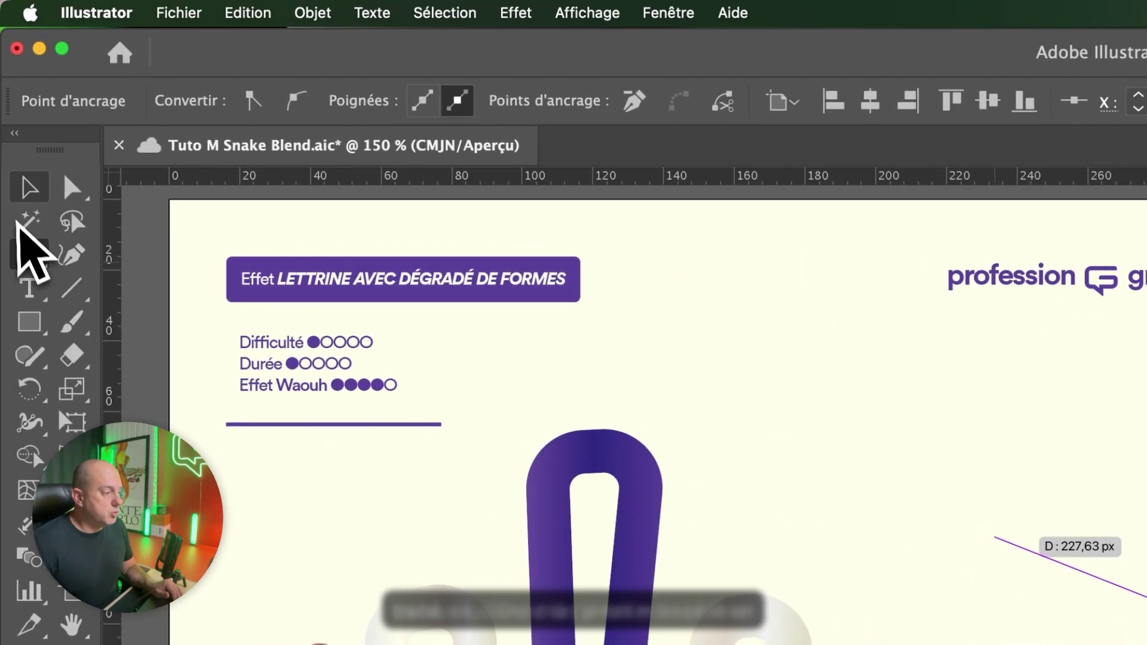
Give the zigzag path no fill and a dark purple stroke, colour 302D7E, with a weight of 13 pt.
{"action": "left_click", "coordinate": [27, 187]}
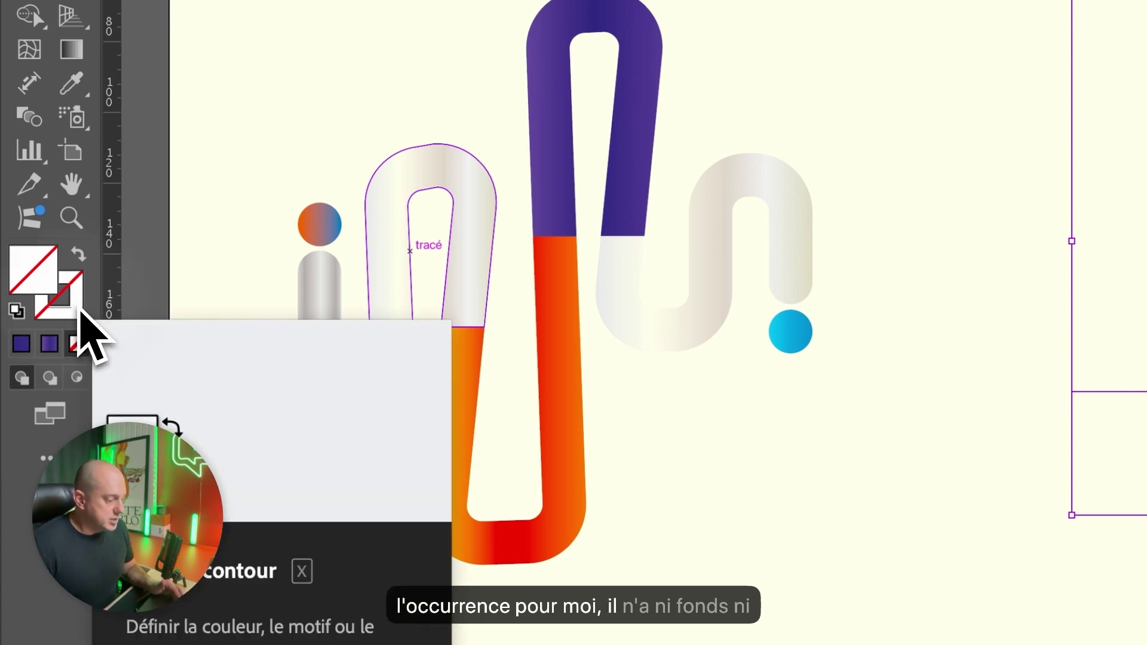
{"action": "left_click", "coordinate": [77, 306]}
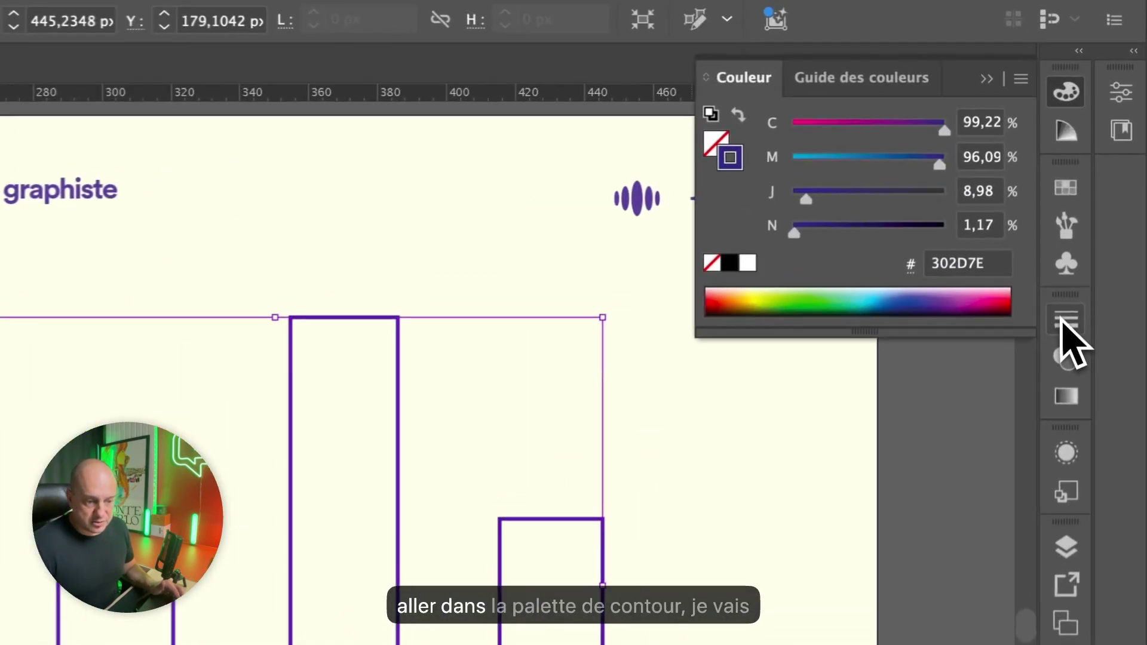
{"action": "left_click", "coordinate": [1106, 204]}
{"action": "left_click_drag", "start_coordinate": [805, 348], "coordinate": [804, 349]}
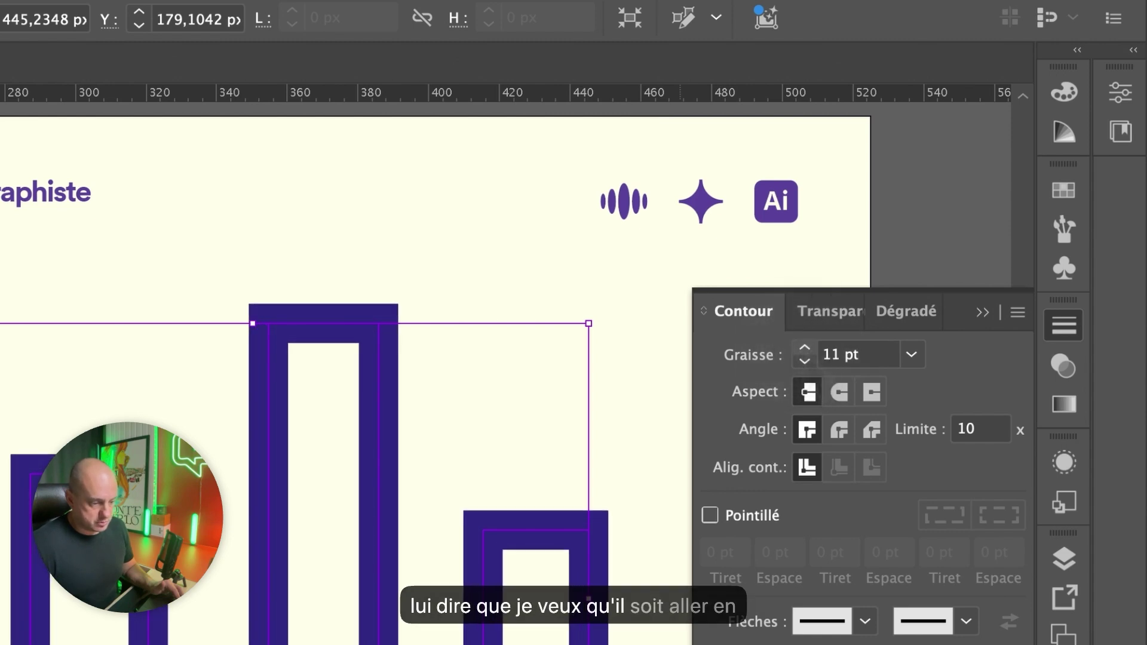
{"action": "left_click", "coordinate": [804, 348]}
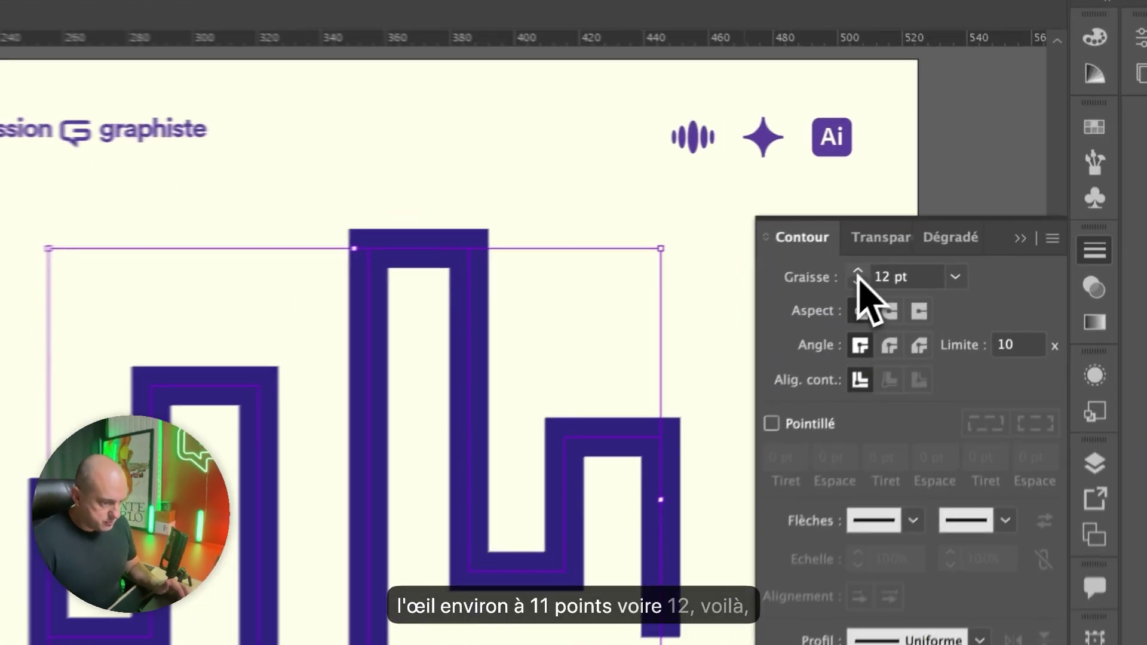
{"action": "left_click", "coordinate": [976, 215]}
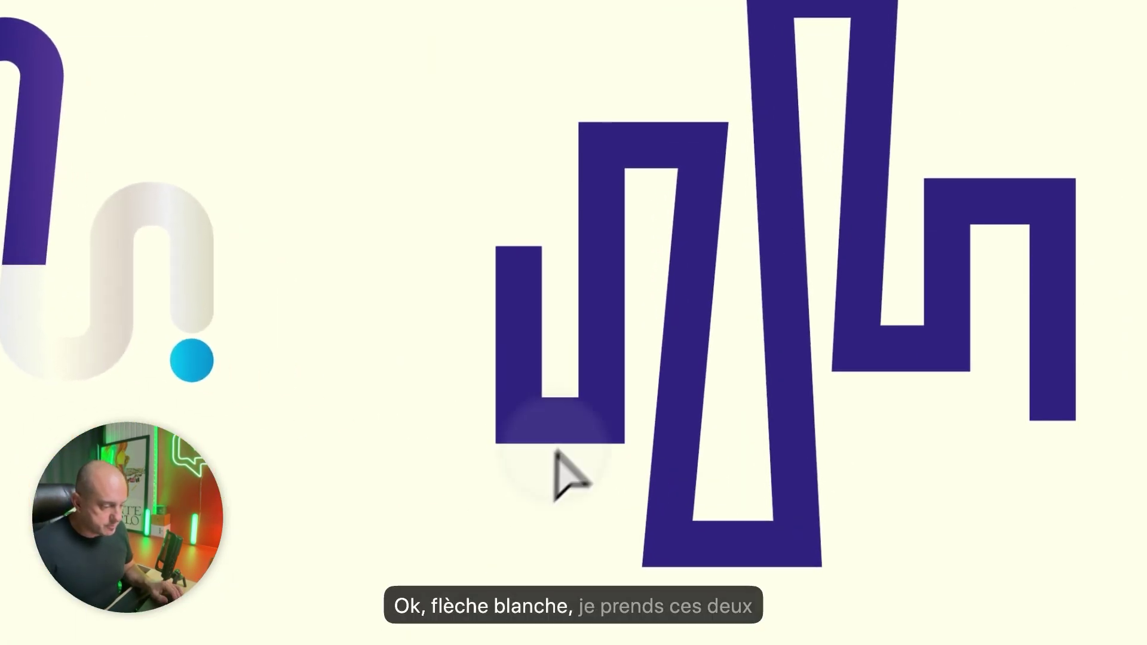
Fully round the corners of the path's first bottom bend and first top bend.
{"action": "left_click_drag", "start_coordinate": [522, 487], "coordinate": [633, 404]}
{"action": "left_click_drag", "start_coordinate": [534, 405], "coordinate": [590, 278]}
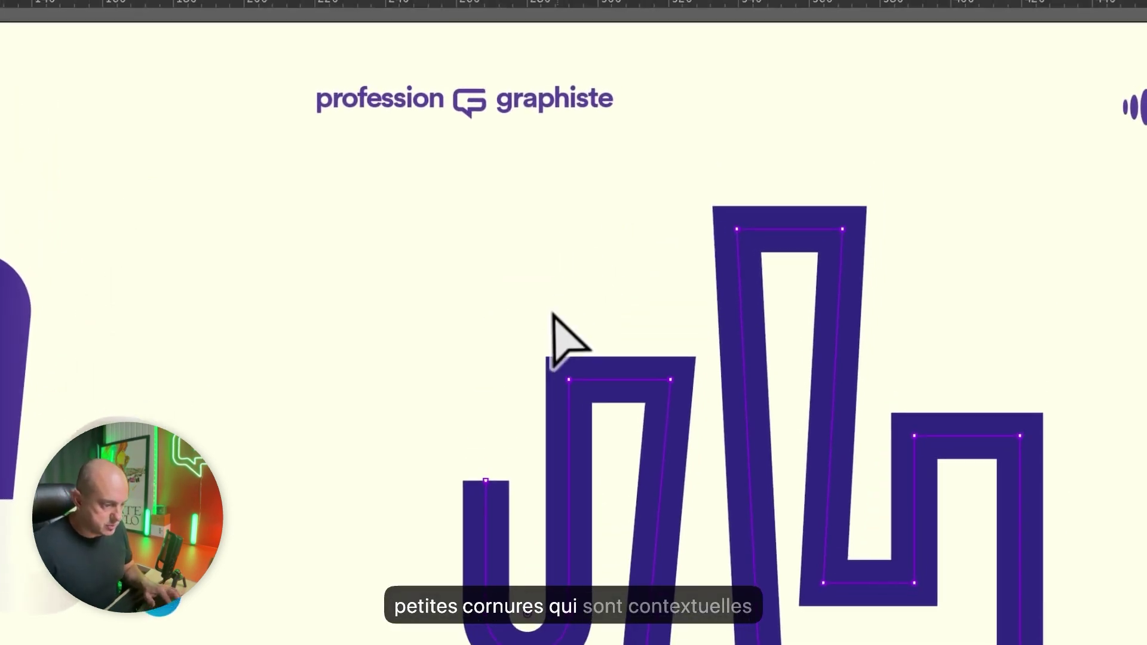
{"action": "left_click_drag", "start_coordinate": [566, 85], "coordinate": [724, 186]}
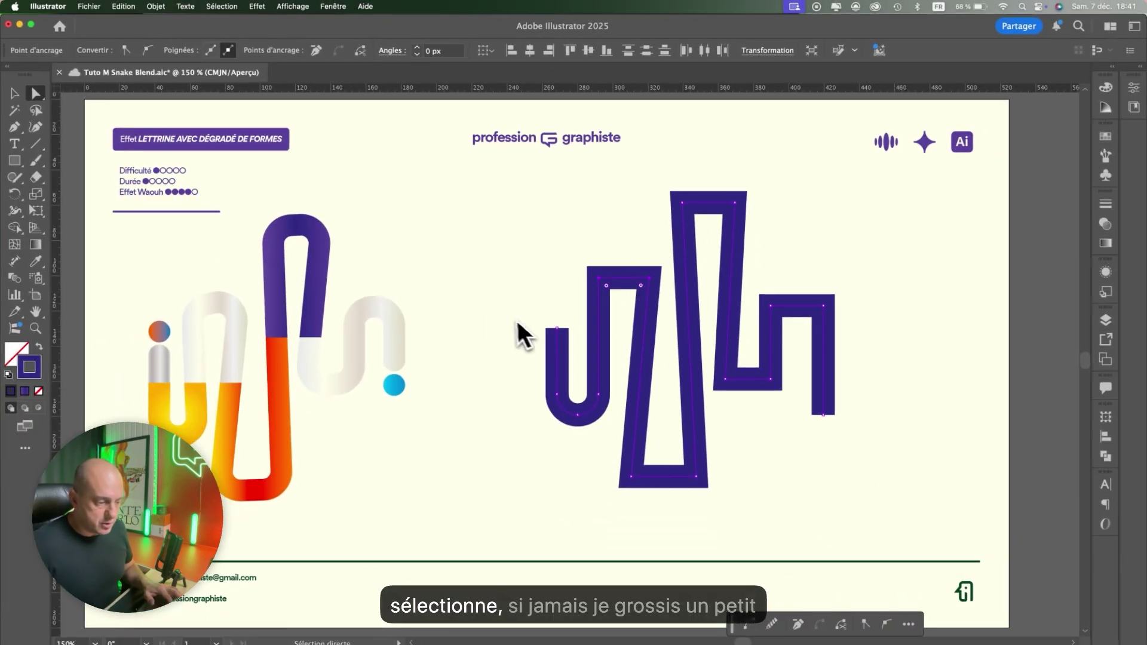
{"action": "scroll", "coordinate": [631, 316], "scroll_direction": "up", "scroll_amount": 1}
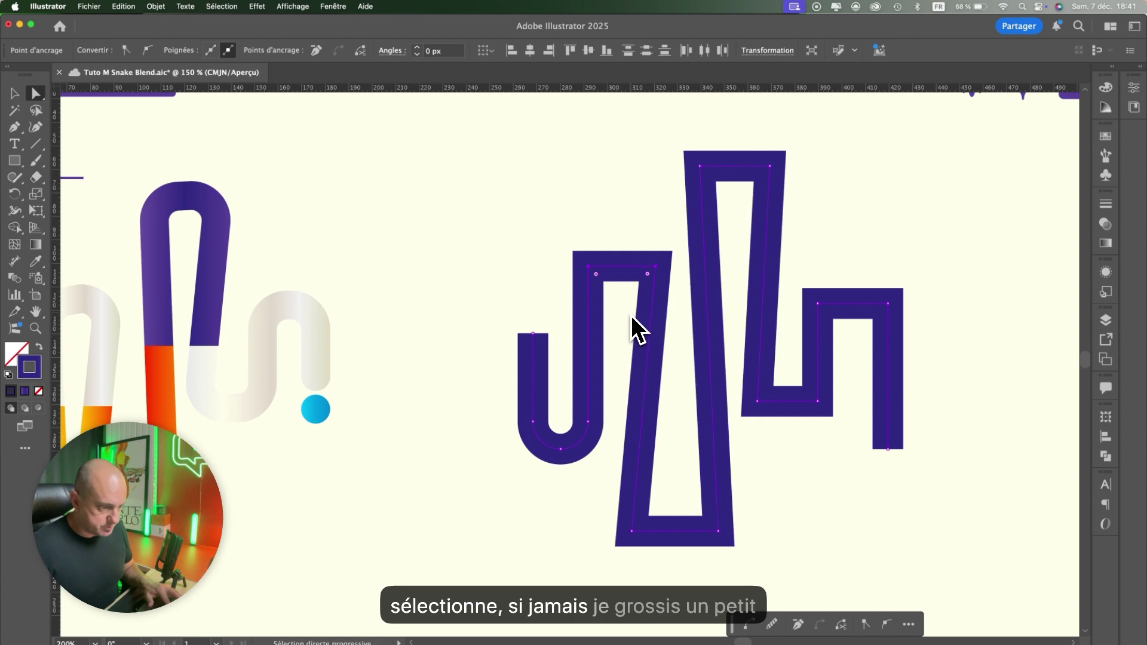
{"action": "scroll", "coordinate": [630, 314], "scroll_direction": "up", "scroll_amount": 1}
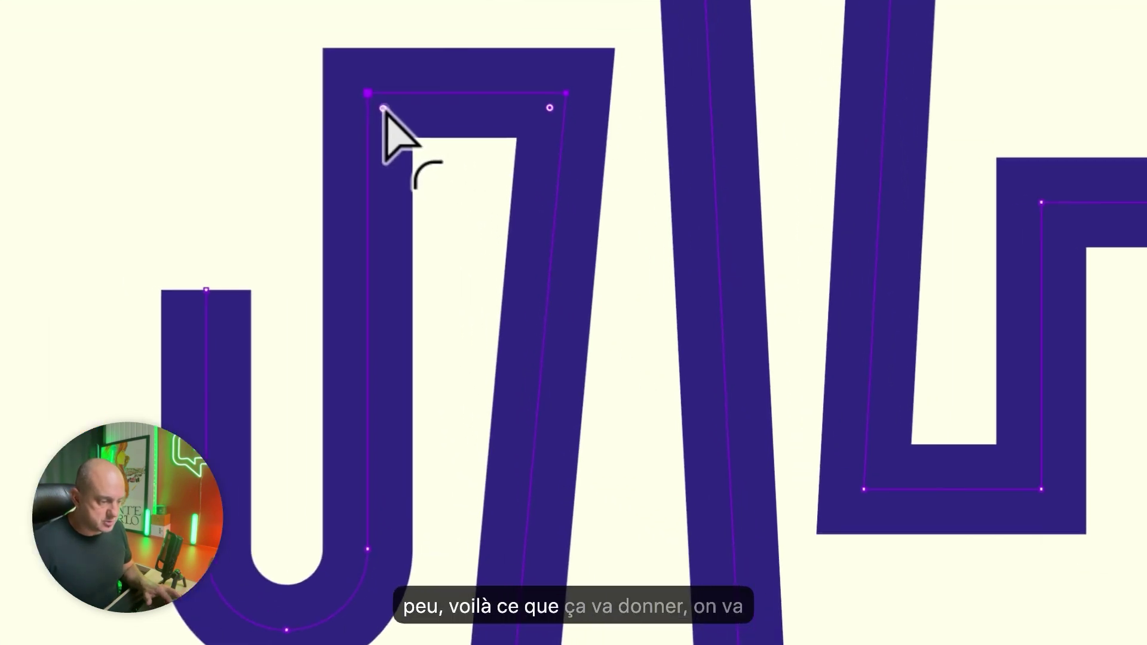
{"action": "left_click_drag", "start_coordinate": [575, 251], "coordinate": [694, 470]}
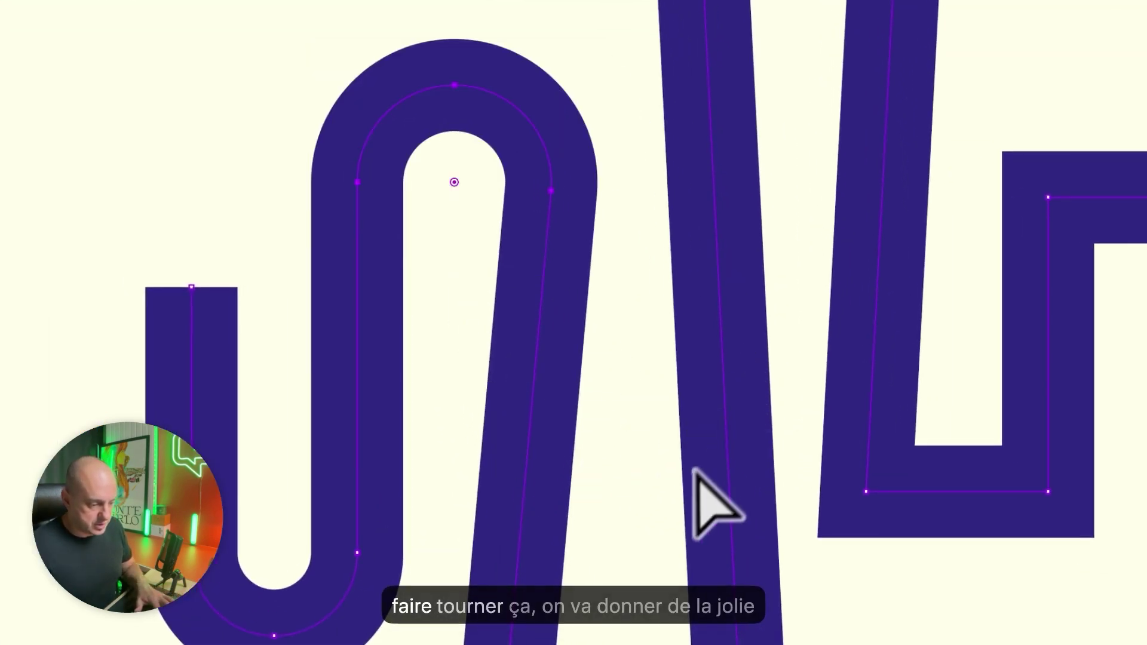
Fully round both corners of the path's deepest bottom bend.
{"action": "left_click", "coordinate": [634, 521]}
{"action": "key", "text": "space"}
{"action": "left_click_drag", "start_coordinate": [628, 581], "coordinate": [535, 168]}
{"action": "left_click_drag", "start_coordinate": [336, 525], "coordinate": [822, 227]}
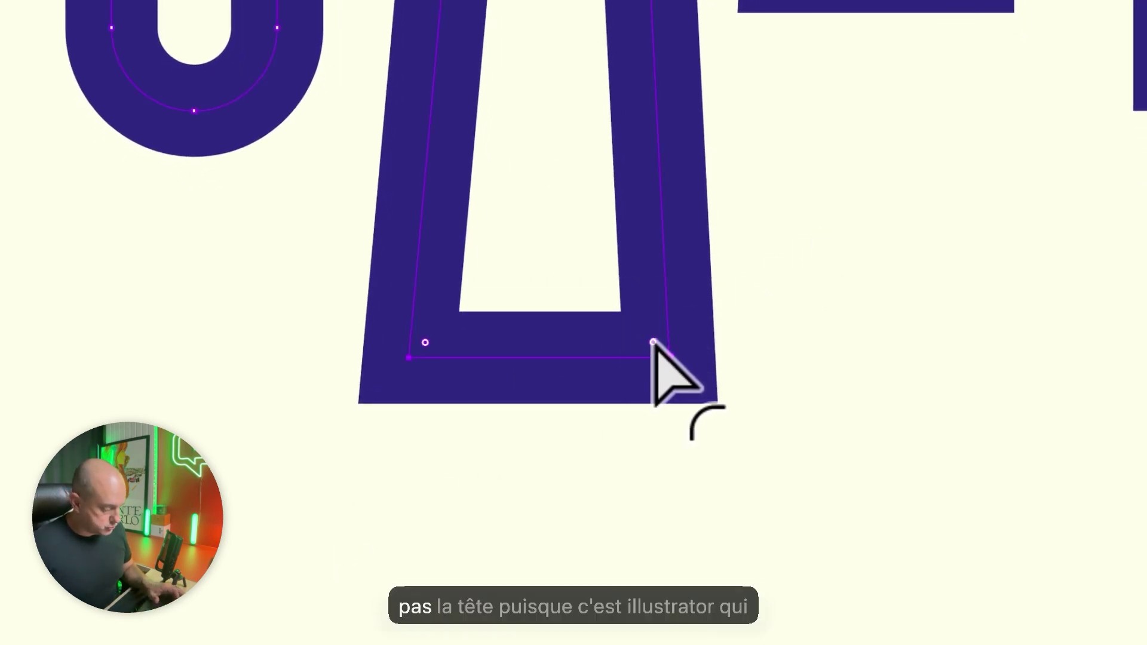
{"action": "left_click_drag", "start_coordinate": [653, 342], "coordinate": [562, 46]}
Fully round the corners of the path's last bottom bend and last top bend.
{"action": "left_click", "coordinate": [936, 311]}
{"action": "key", "text": "space"}
{"action": "left_click_drag", "start_coordinate": [687, 215], "coordinate": [411, 415]}
{"action": "left_click_drag", "start_coordinate": [412, 362], "coordinate": [750, 525]}
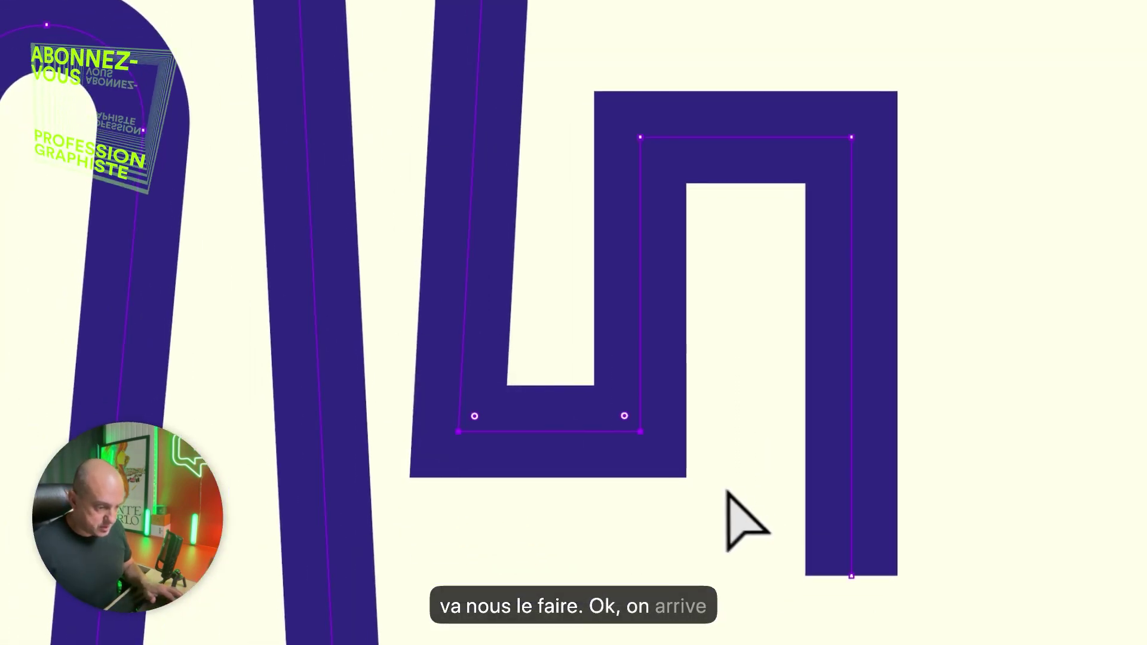
{"action": "left_click_drag", "start_coordinate": [624, 417], "coordinate": [664, 159]}
{"action": "left_click_drag", "start_coordinate": [608, 325], "coordinate": [720, 364]}
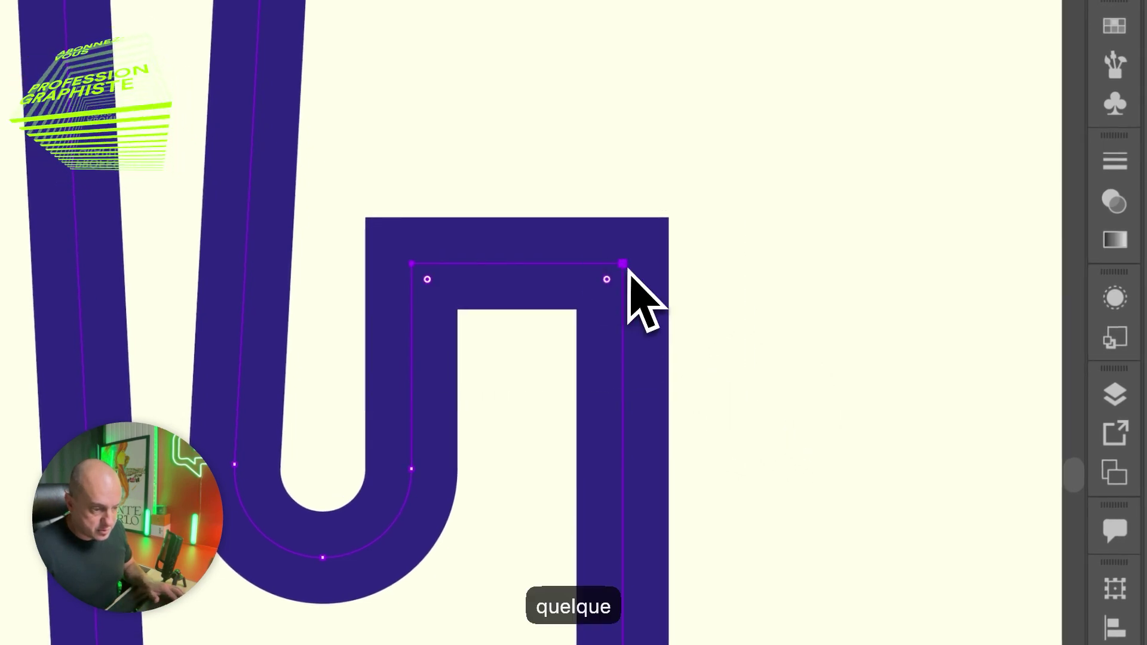
{"action": "left_click_drag", "start_coordinate": [608, 279], "coordinate": [514, 526]}
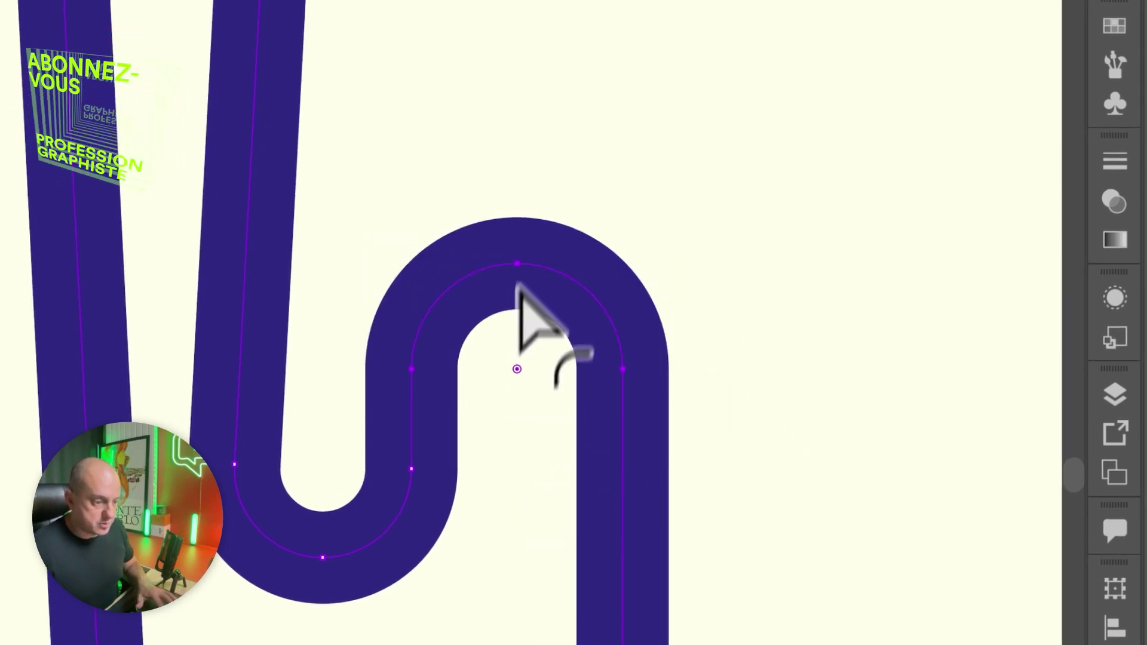
Fully round both corners at the top of the path's tallest middle hump.
{"action": "key", "text": "space"}
{"action": "left_click_drag", "start_coordinate": [501, 179], "coordinate": [771, 505]}
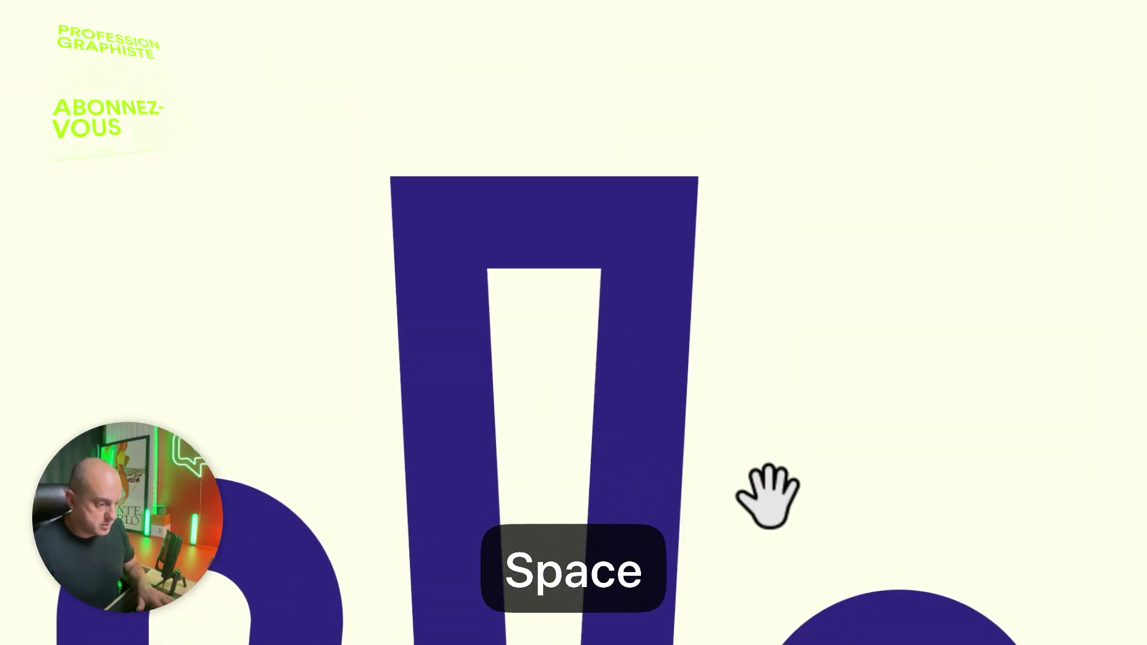
{"action": "left_click_drag", "start_coordinate": [341, 102], "coordinate": [802, 329]}
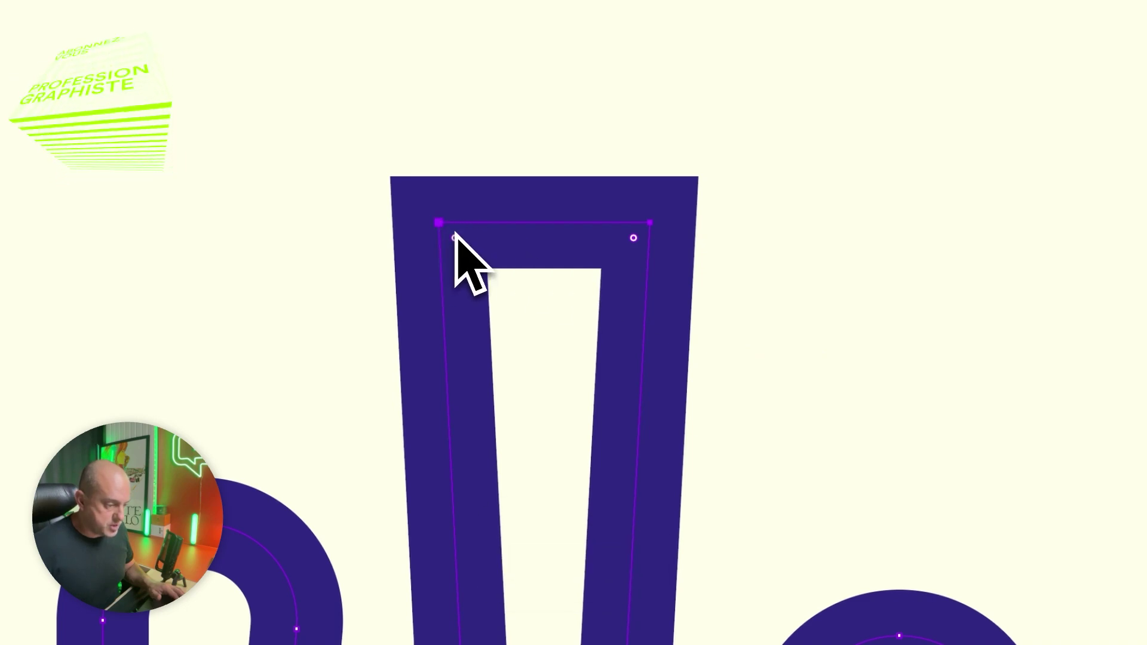
{"action": "left_click_drag", "start_coordinate": [453, 236], "coordinate": [638, 631]}
{"action": "left_click_drag", "start_coordinate": [459, 546], "coordinate": [460, 545]}
{"action": "left_click", "coordinate": [622, 283]}
Convert the rounded zigzag path's 13 pt stroke to outlines.
{"action": "key", "text": "space"}
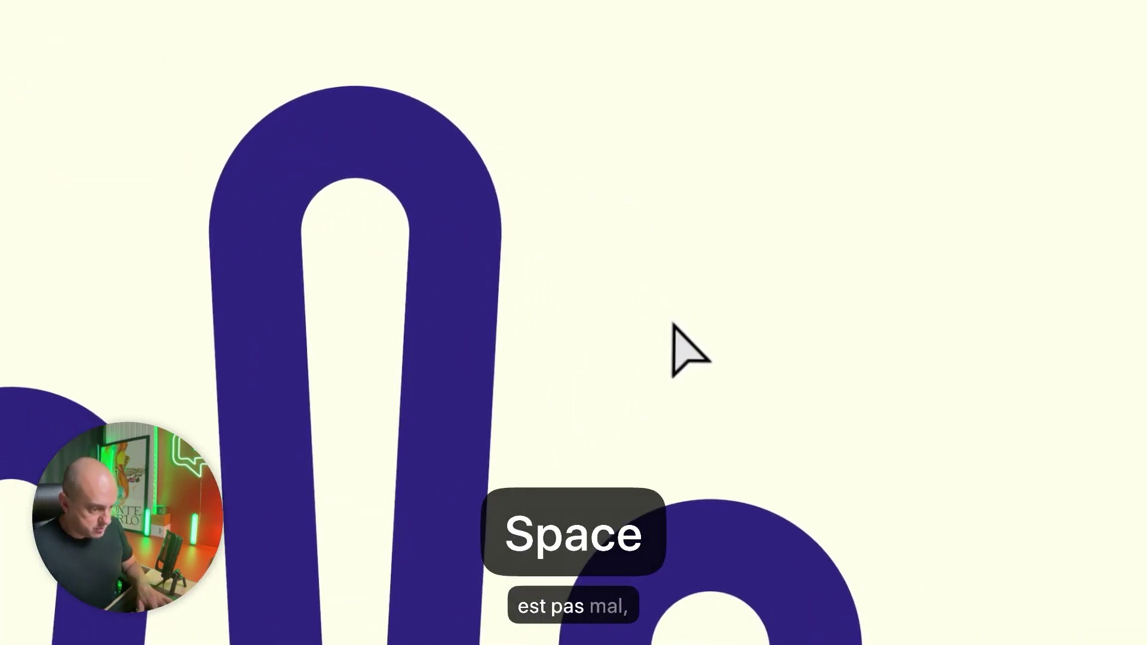
{"action": "left_click_drag", "start_coordinate": [673, 325], "coordinate": [771, 269]}
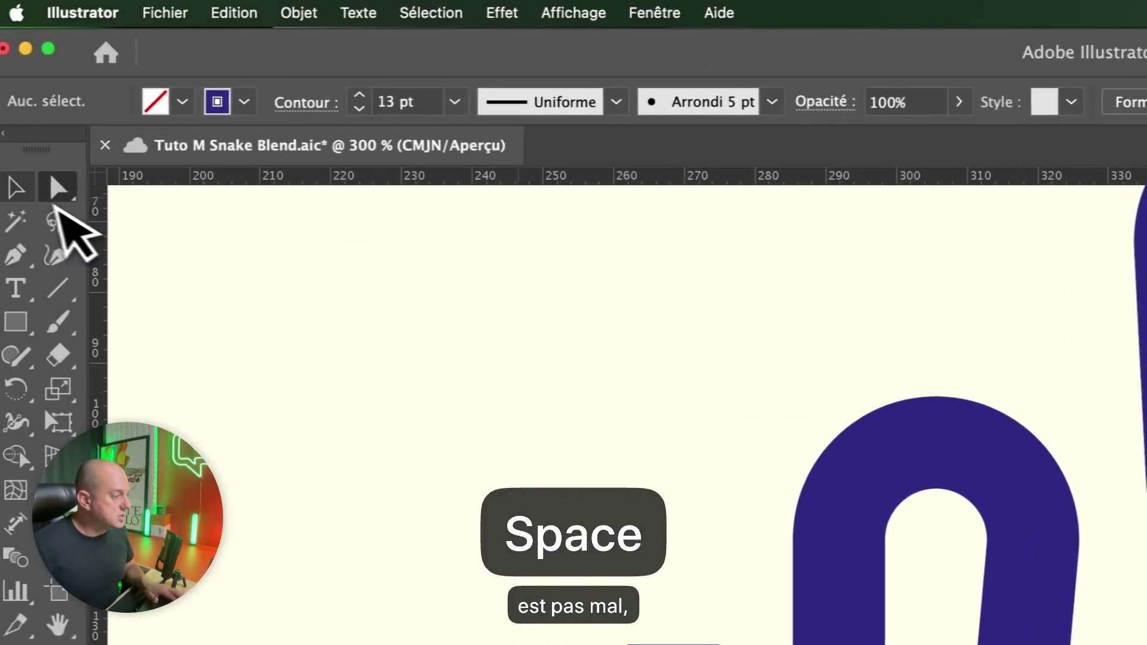
{"action": "left_click", "coordinate": [63, 198]}
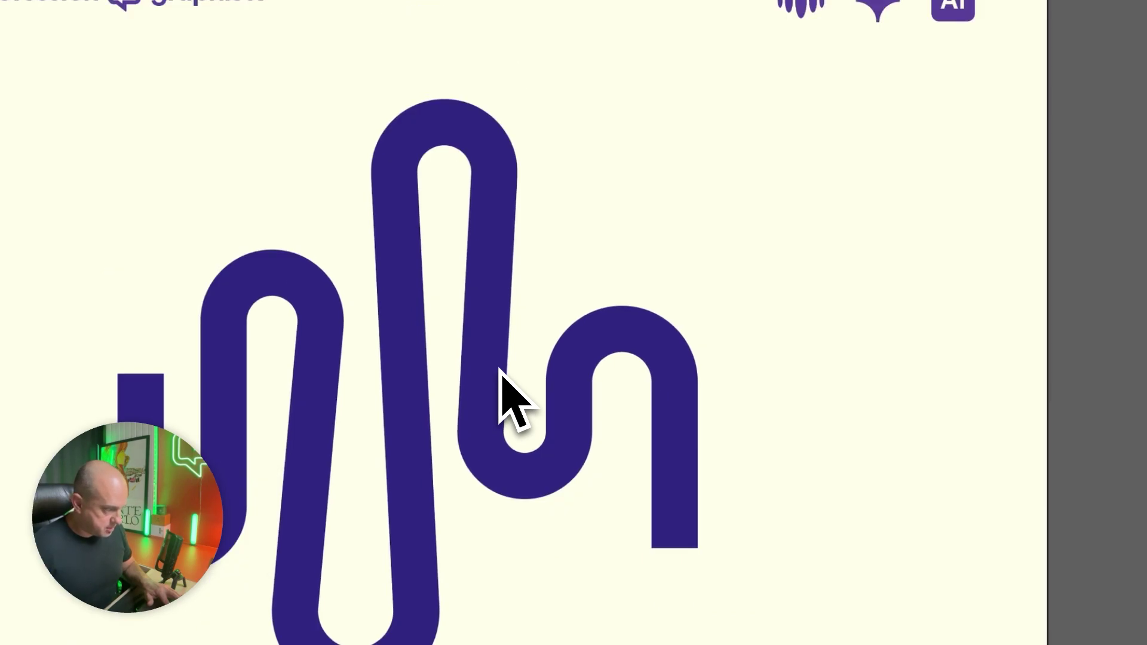
{"action": "key", "text": "space"}
{"action": "left_click_drag", "start_coordinate": [755, 269], "coordinate": [718, 259]}
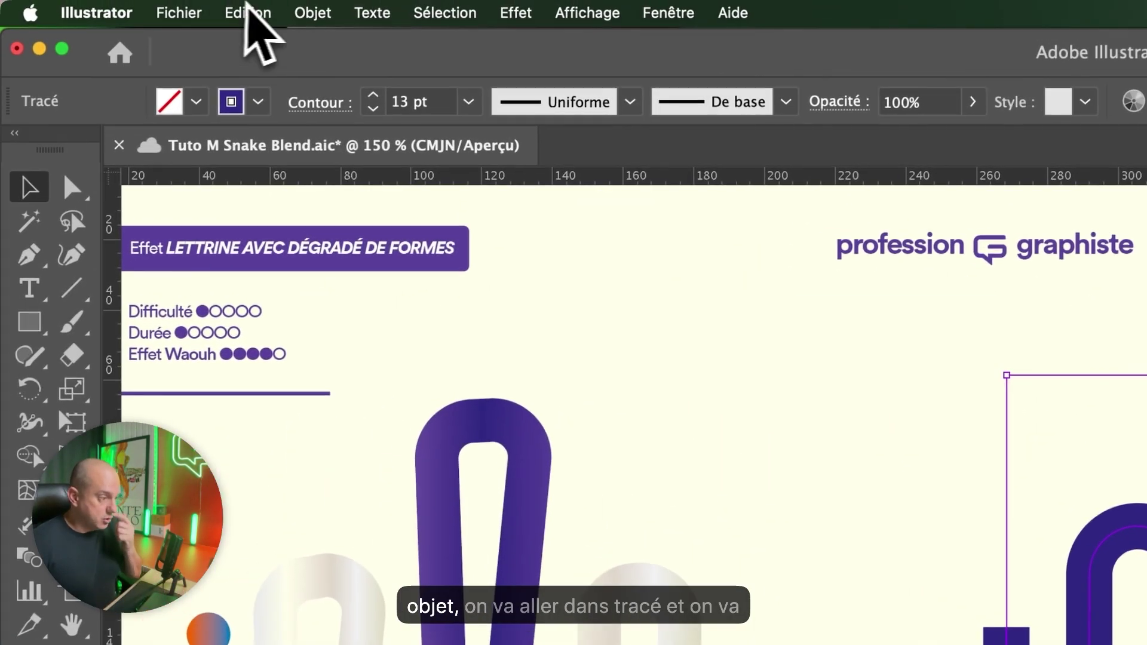
{"action": "left_click", "coordinate": [315, 12]}
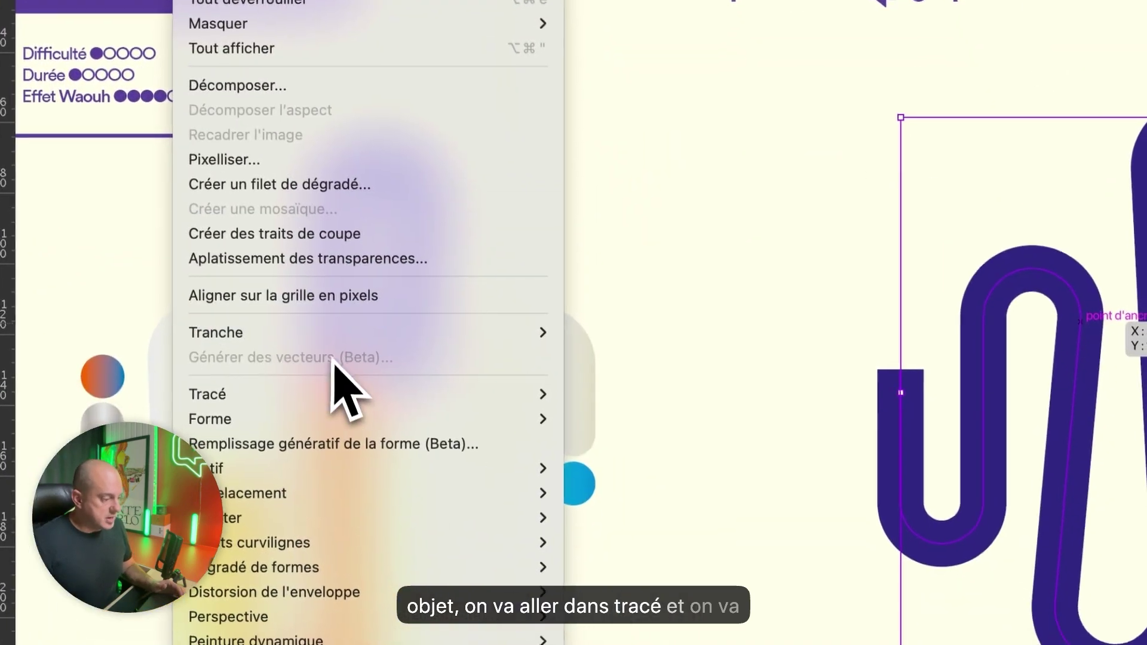
{"action": "mouse_move", "coordinate": [332, 403]}
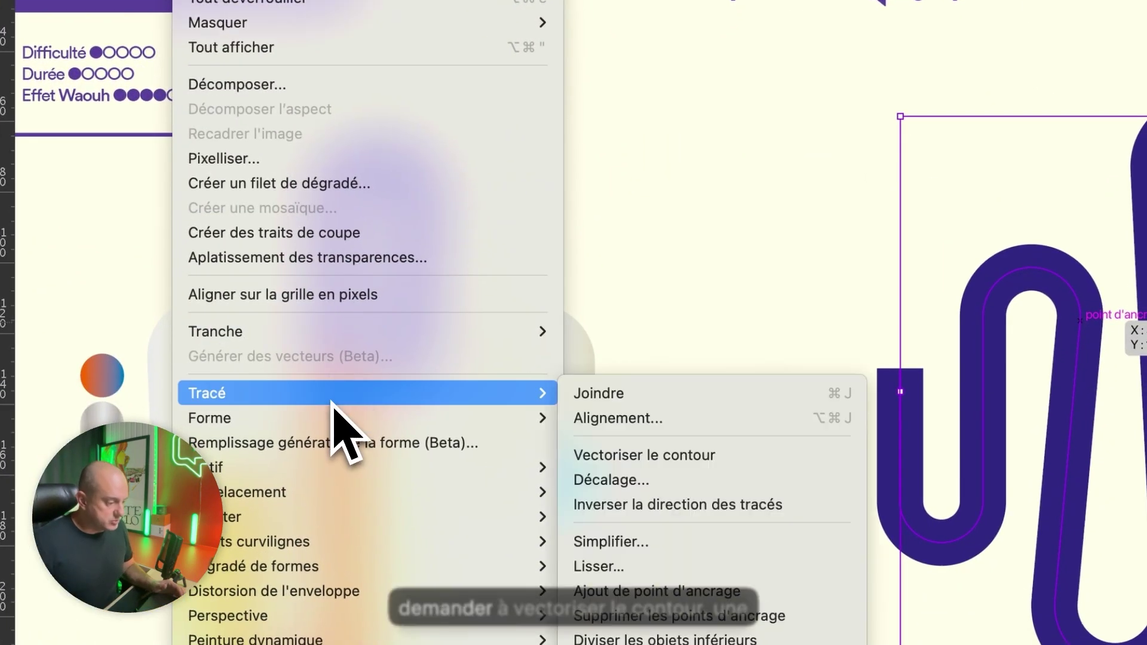
{"action": "left_click", "coordinate": [722, 466]}
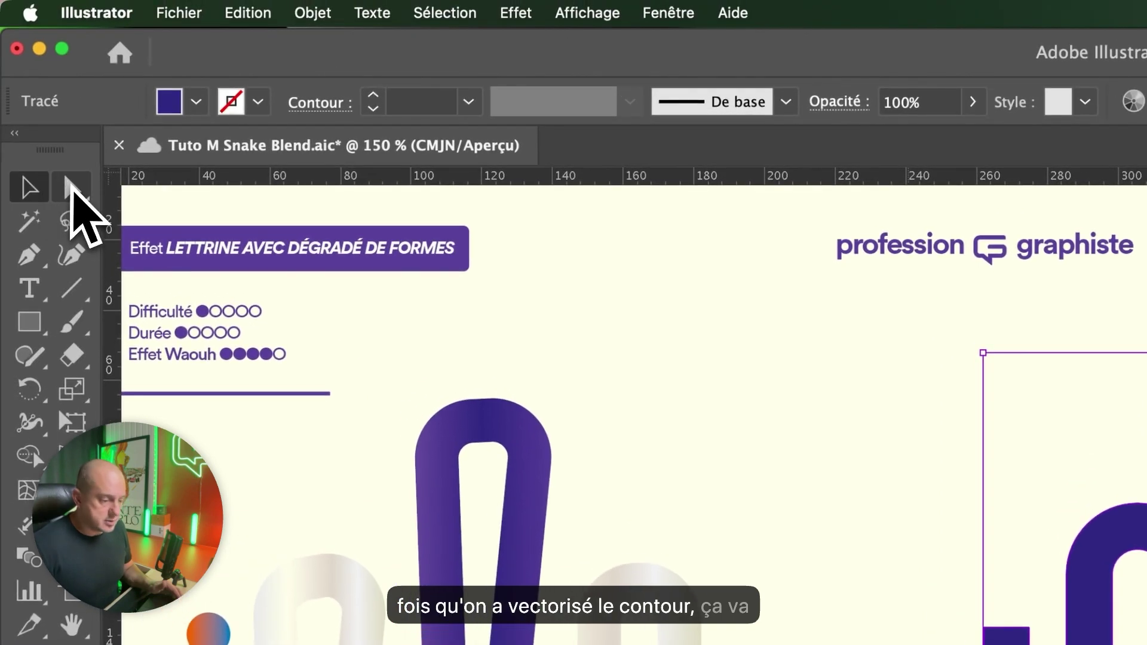
Fully round both corners at each of the outlined shape's two flat ends.
{"action": "left_click", "coordinate": [70, 186]}
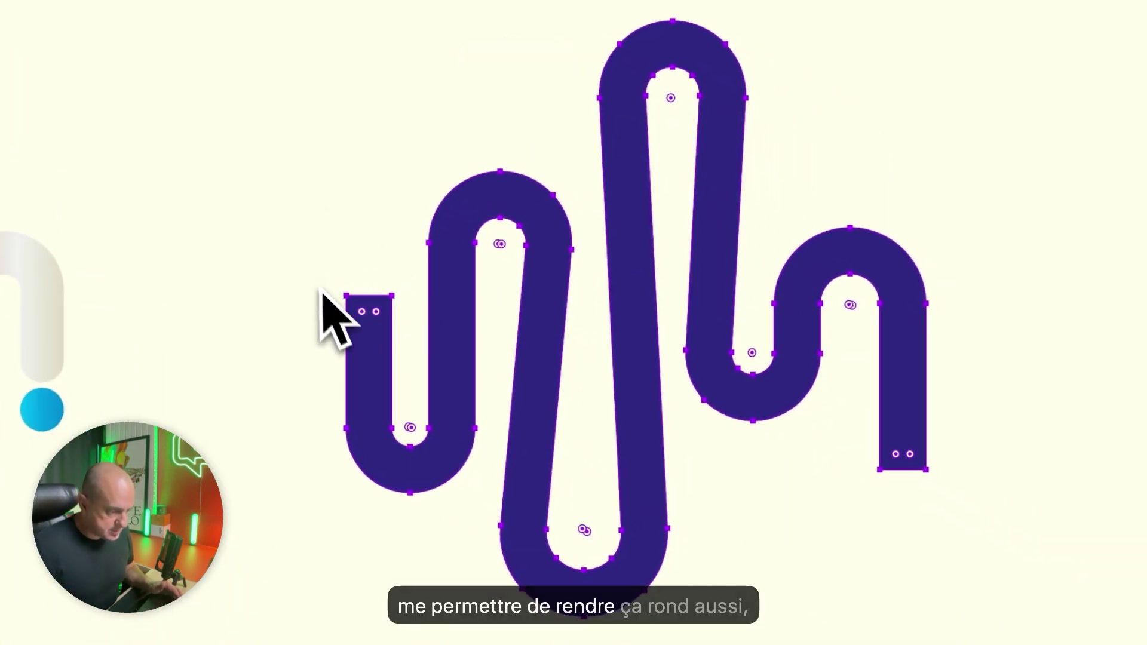
{"action": "mouse_move", "coordinate": [362, 312]}
{"action": "left_mouse_down"}
{"action": "mouse_move", "coordinate": [392, 392]}
{"action": "mouse_move", "coordinate": [354, 326]}
{"action": "mouse_move", "coordinate": [362, 316]}
{"action": "left_mouse_up"}
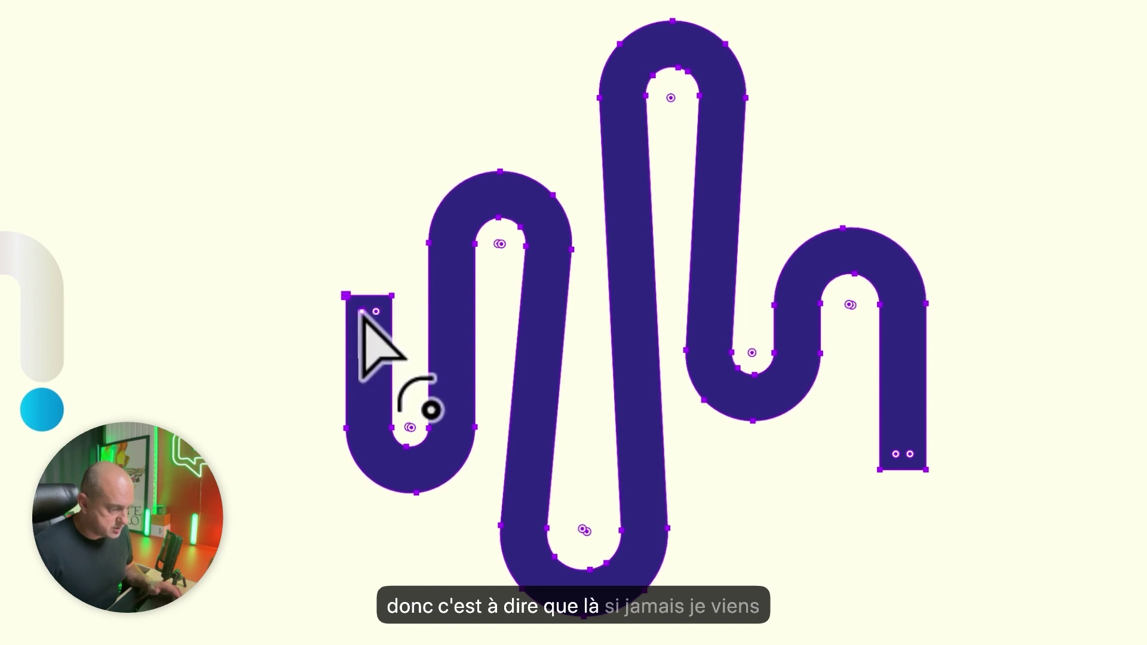
{"action": "left_click", "coordinate": [377, 313], "text": "shift"}
{"action": "left_click_drag", "start_coordinate": [377, 314], "coordinate": [418, 457]}
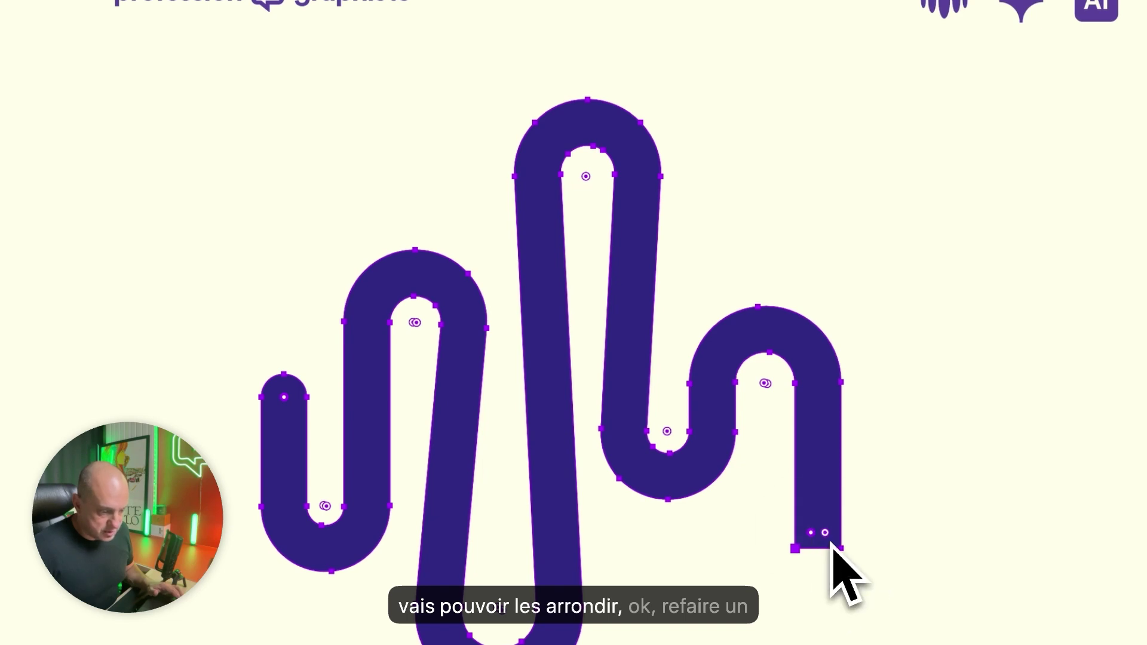
{"action": "left_click_drag", "start_coordinate": [827, 534], "coordinate": [801, 427]}
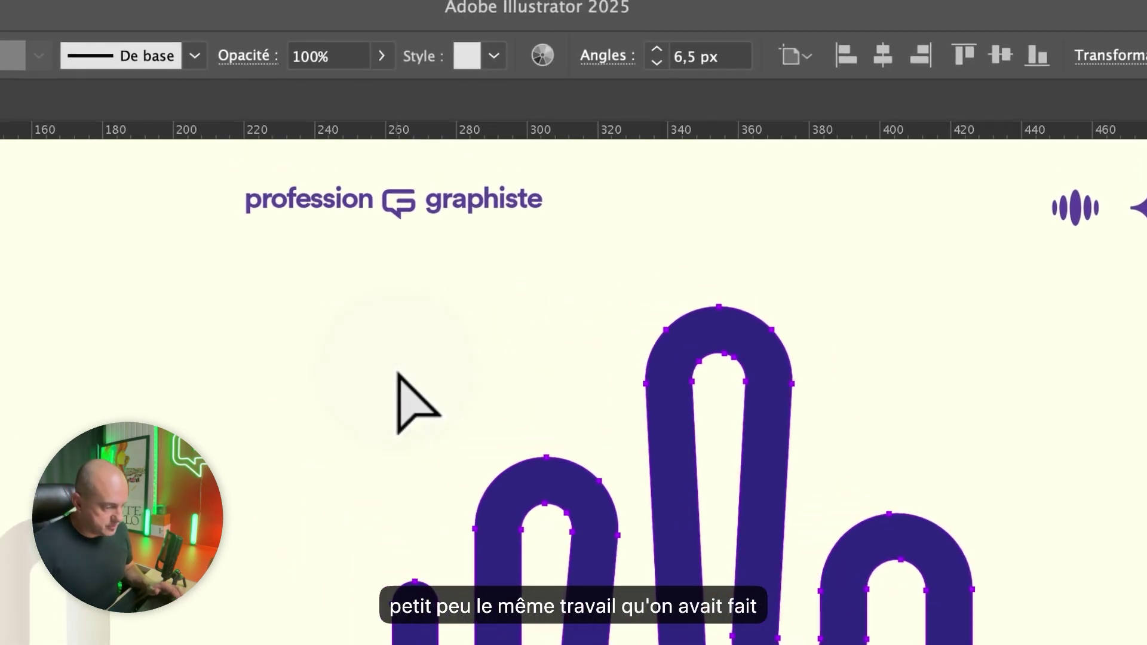
{"action": "left_click", "coordinate": [393, 385]}
Draw a circle about 13 px wide over the shape's first rounded end, aligned with the leg's outer edge.
{"action": "key", "text": "space"}
{"action": "left_click_drag", "start_coordinate": [1009, 423], "coordinate": [1030, 431]}
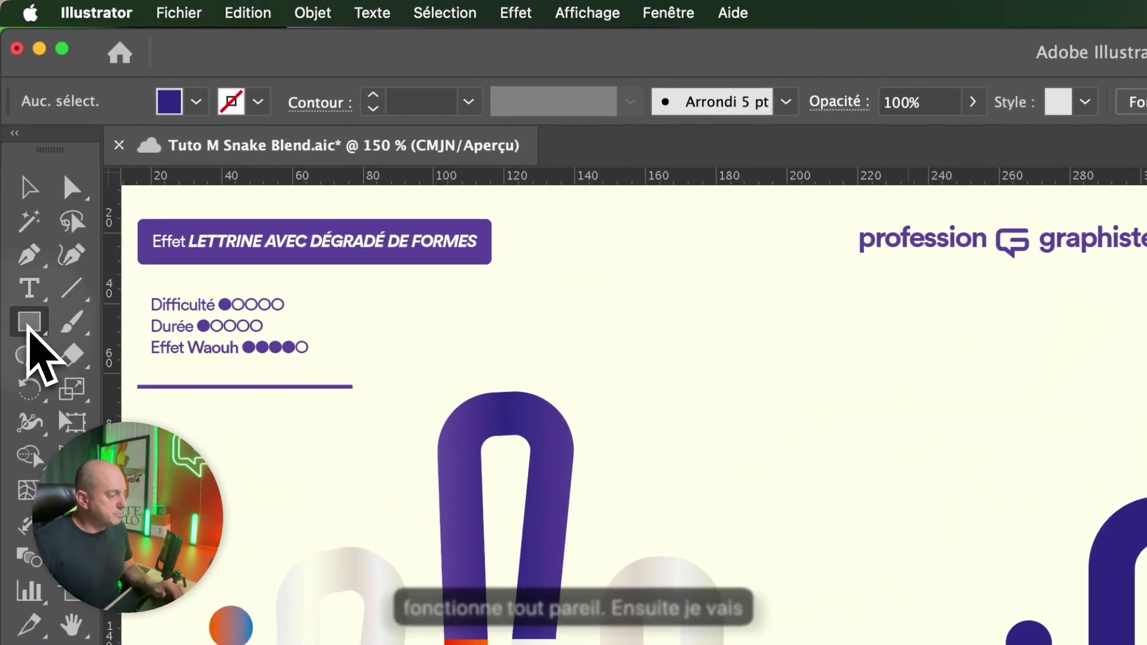
{"action": "left_click", "coordinate": [29, 326]}
{"action": "left_click", "coordinate": [191, 396]}
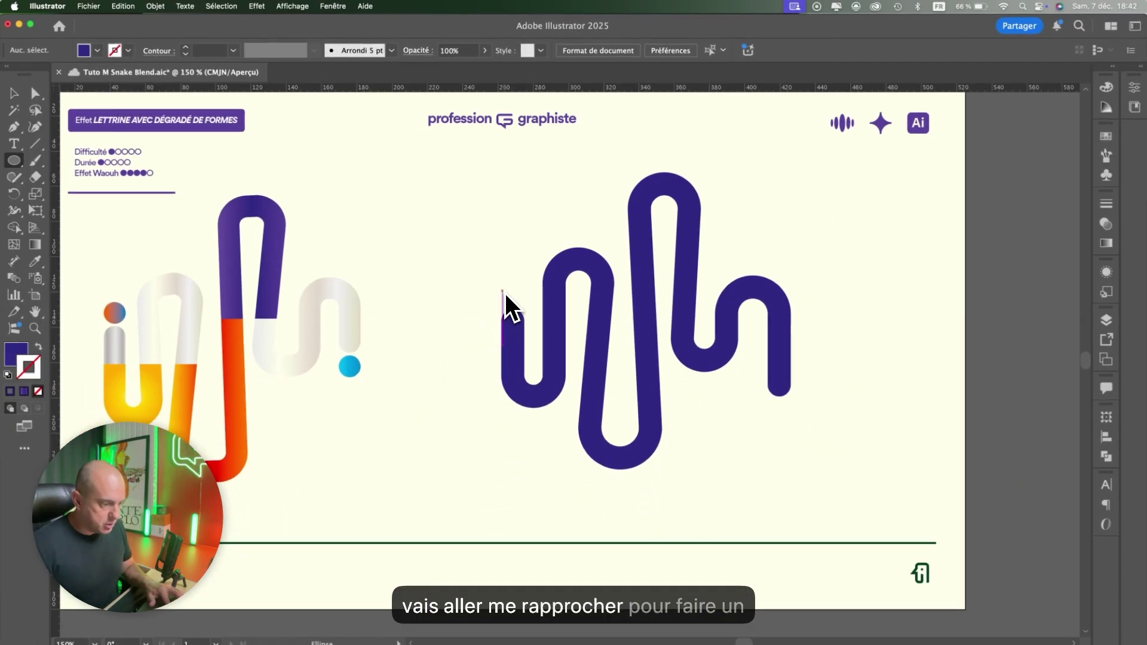
{"action": "scroll", "coordinate": [427, 357], "scroll_direction": "up", "scroll_amount": 5}
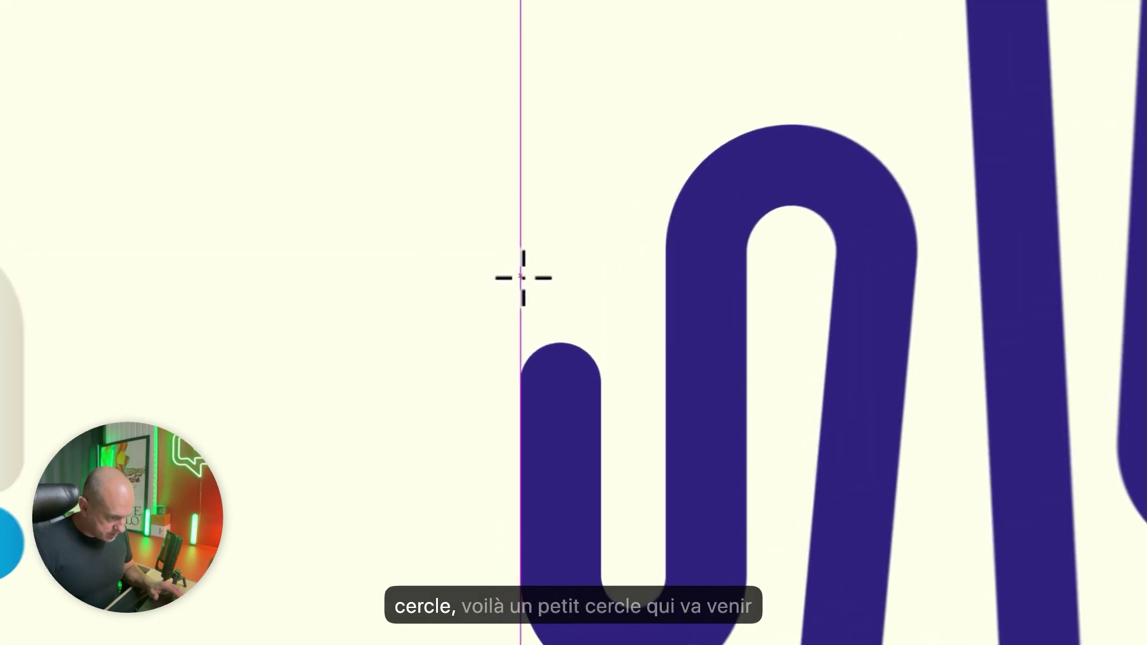
{"action": "left_click_drag", "start_coordinate": [501, 291], "coordinate": [537, 317]}
{"action": "mouse_move", "coordinate": [610, 340]}
{"action": "left_mouse_down"}
{"action": "mouse_move", "coordinate": [646, 378]}
{"action": "mouse_move", "coordinate": [621, 345]}
{"action": "left_mouse_up"}
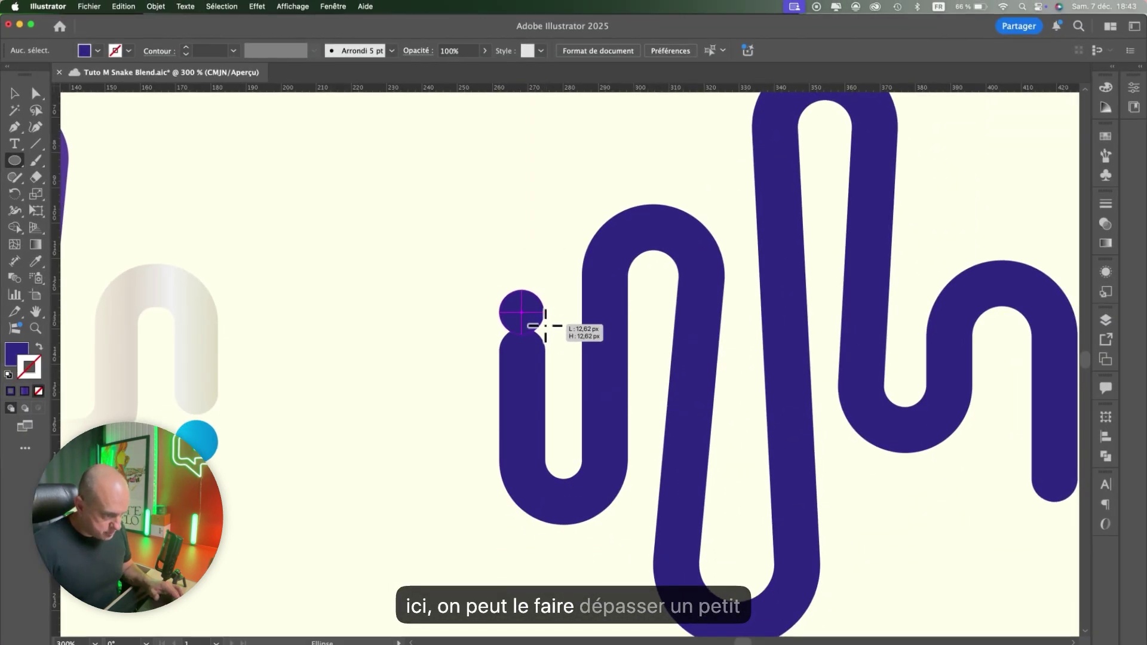
{"action": "left_click_drag", "start_coordinate": [545, 325], "coordinate": [546, 327]}
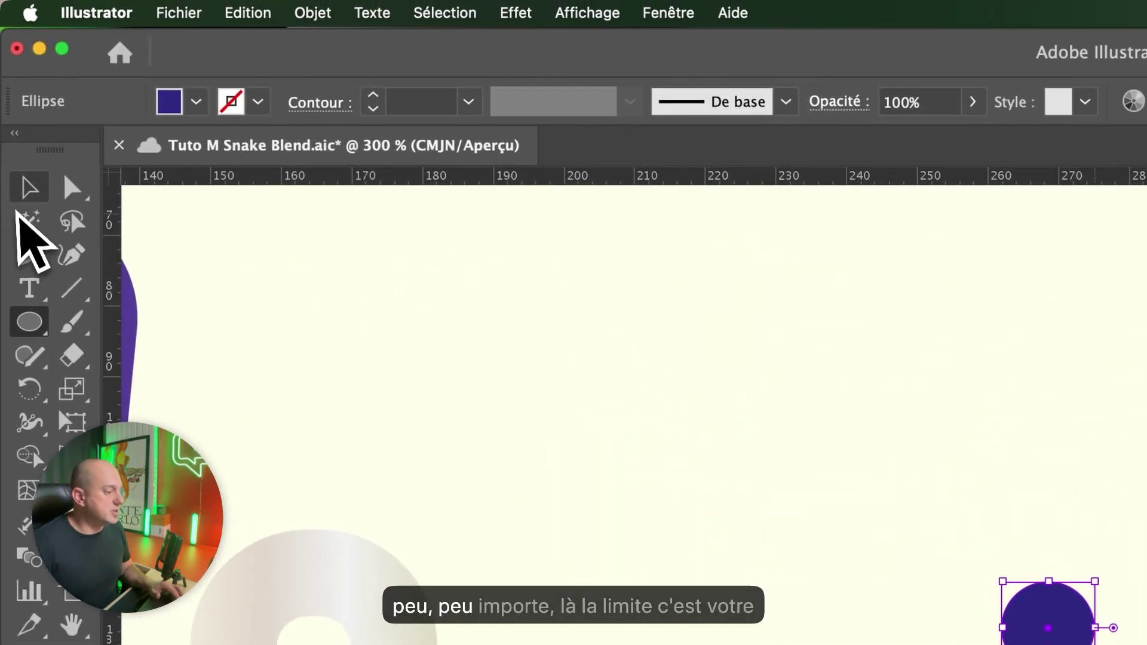
Move the circle straight up to leave a small gap above the shape's first end.
{"action": "left_click", "coordinate": [28, 189]}
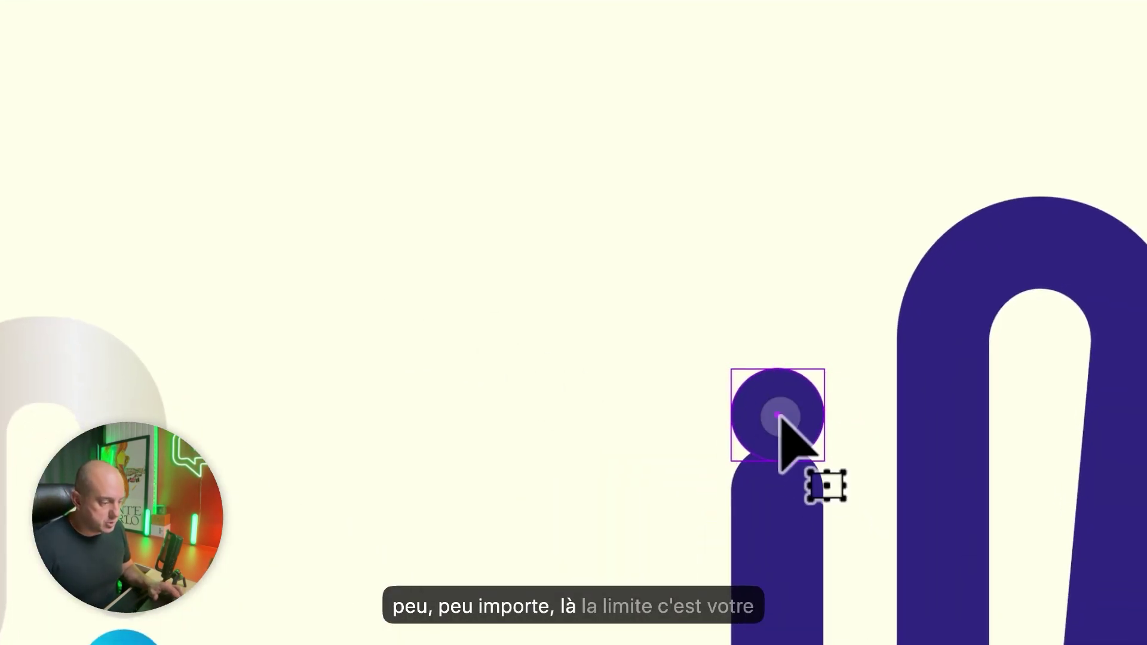
{"action": "left_click_drag", "start_coordinate": [778, 414], "coordinate": [776, 373]}
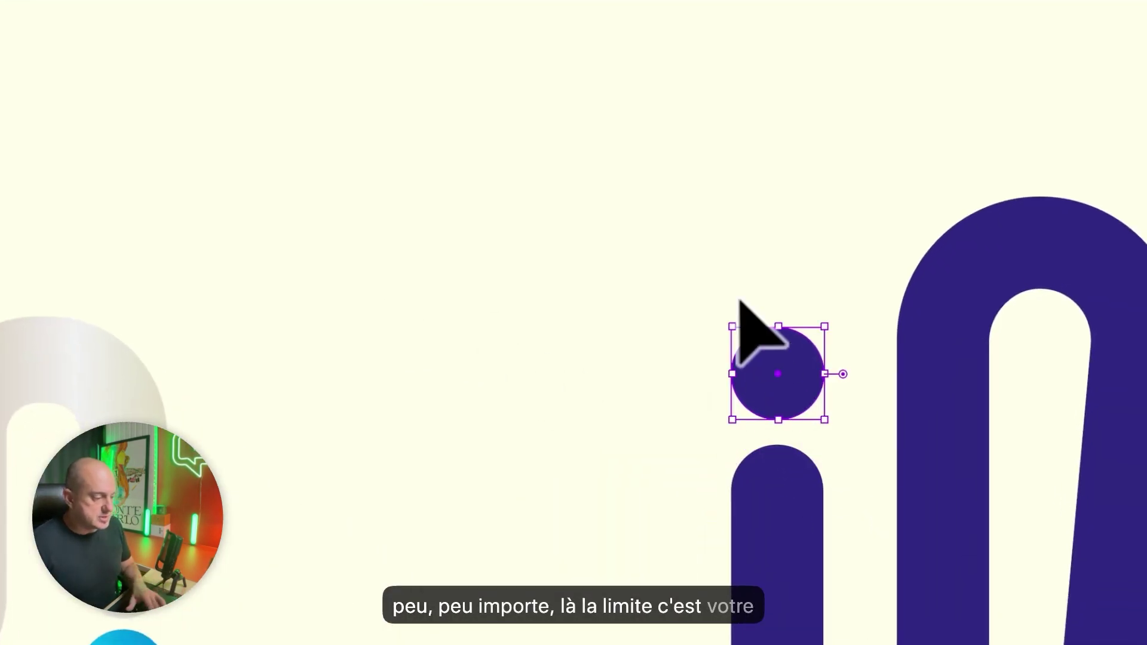
{"action": "left_click", "coordinate": [712, 239]}
Place a copy of the circle just below the shape's last end, aligned with its leg.
{"action": "key", "text": "space"}
{"action": "left_click_drag", "start_coordinate": [603, 337], "coordinate": [445, 250]}
{"action": "left_click", "coordinate": [236, 213]}
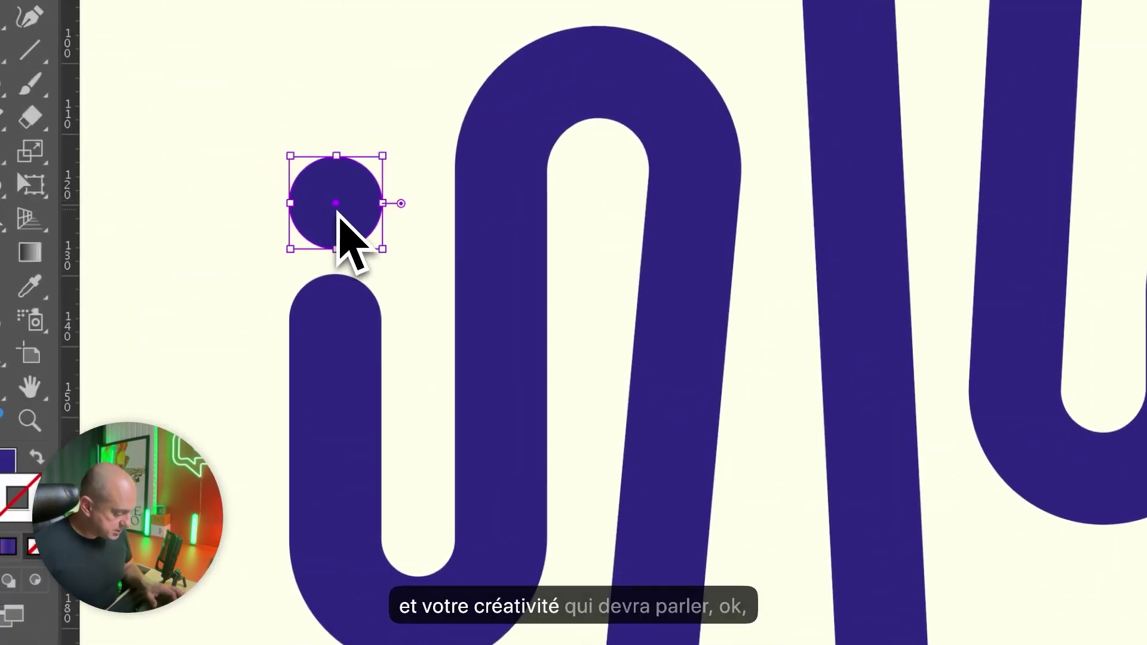
{"action": "left_click_drag", "start_coordinate": [343, 209], "coordinate": [786, 390]}
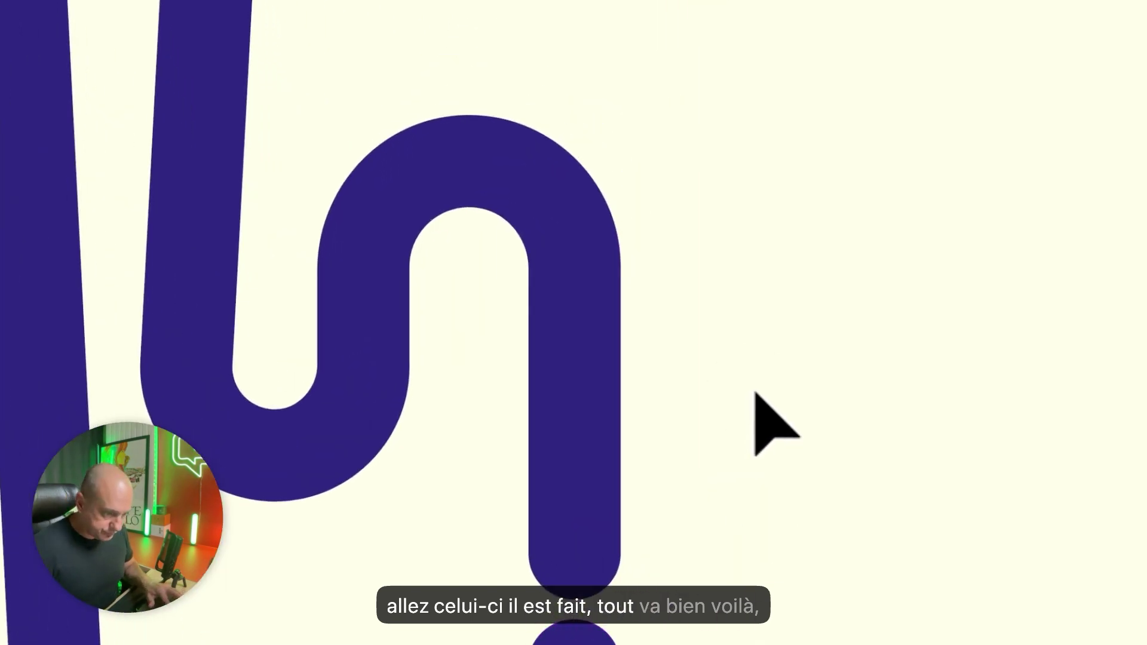
Draw two horizontal cutting lines, about 75 px across the first three legs and about 46 px across the tallest hump.
{"action": "scroll", "coordinate": [756, 392], "scroll_direction": "down", "scroll_amount": 2}
{"action": "key", "text": "space"}
{"action": "left_click_drag", "start_coordinate": [819, 313], "coordinate": [636, 362]}
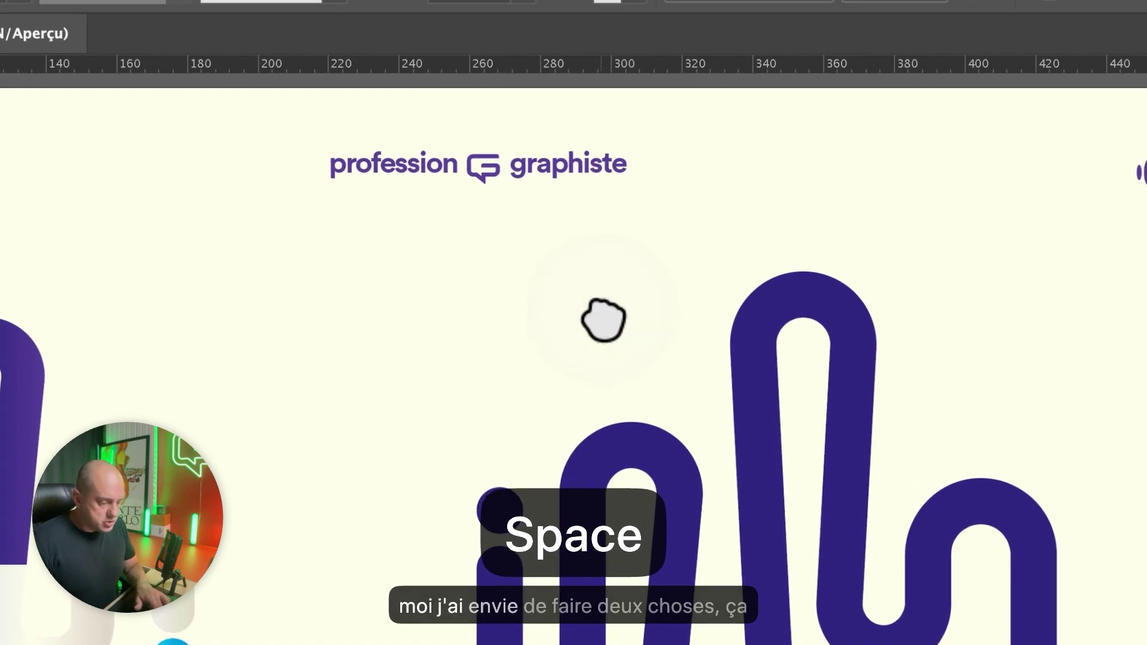
{"action": "left_click_drag", "start_coordinate": [604, 317], "coordinate": [604, 359]}
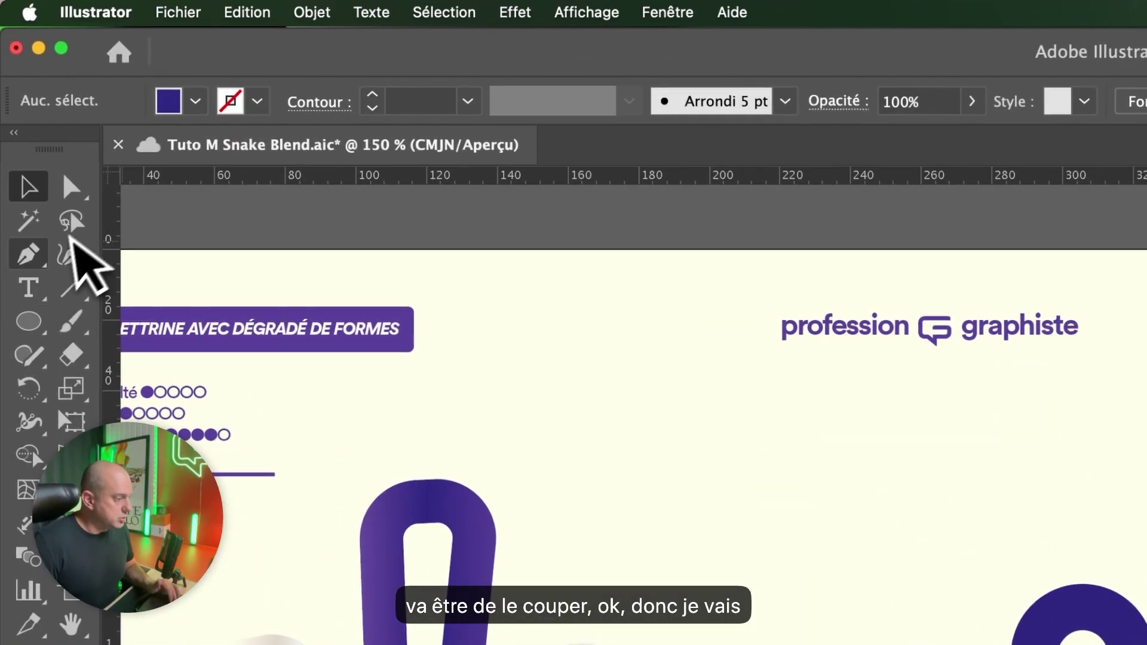
{"action": "left_click", "coordinate": [70, 285]}
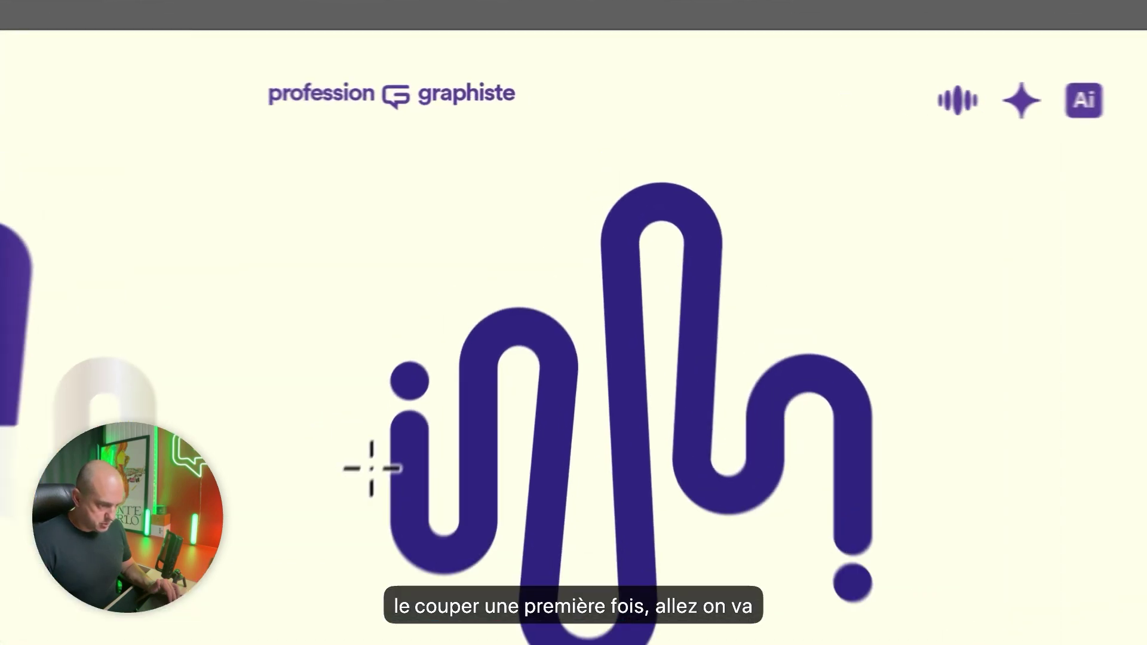
{"action": "left_click_drag", "start_coordinate": [451, 309], "coordinate": [576, 313]}
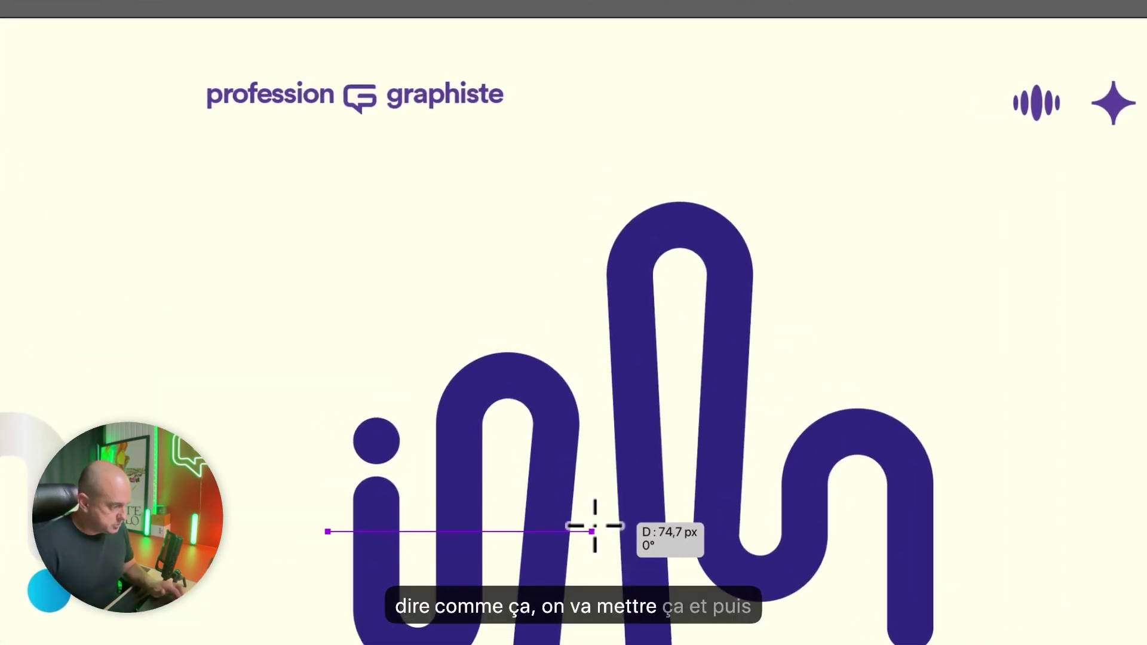
{"action": "left_click_drag", "start_coordinate": [595, 526], "coordinate": [593, 528]}
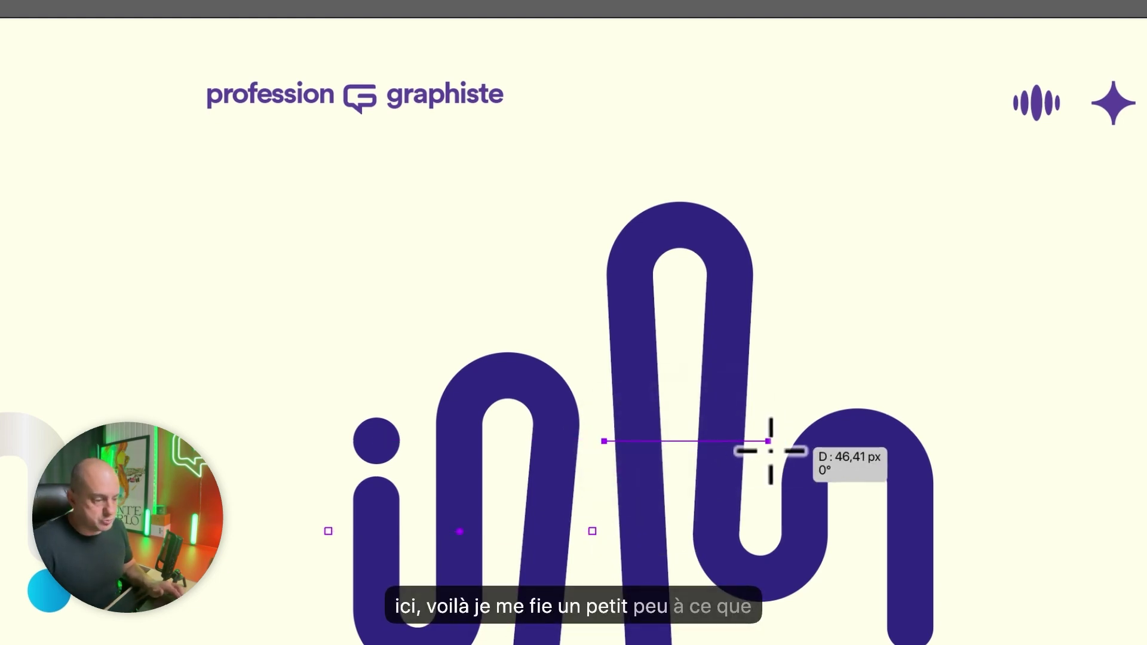
{"action": "left_click_drag", "start_coordinate": [771, 451], "coordinate": [771, 454]}
Divide the snake-like M shape along both horizontal lines with Pathfinder.
{"action": "left_click", "coordinate": [25, 180]}
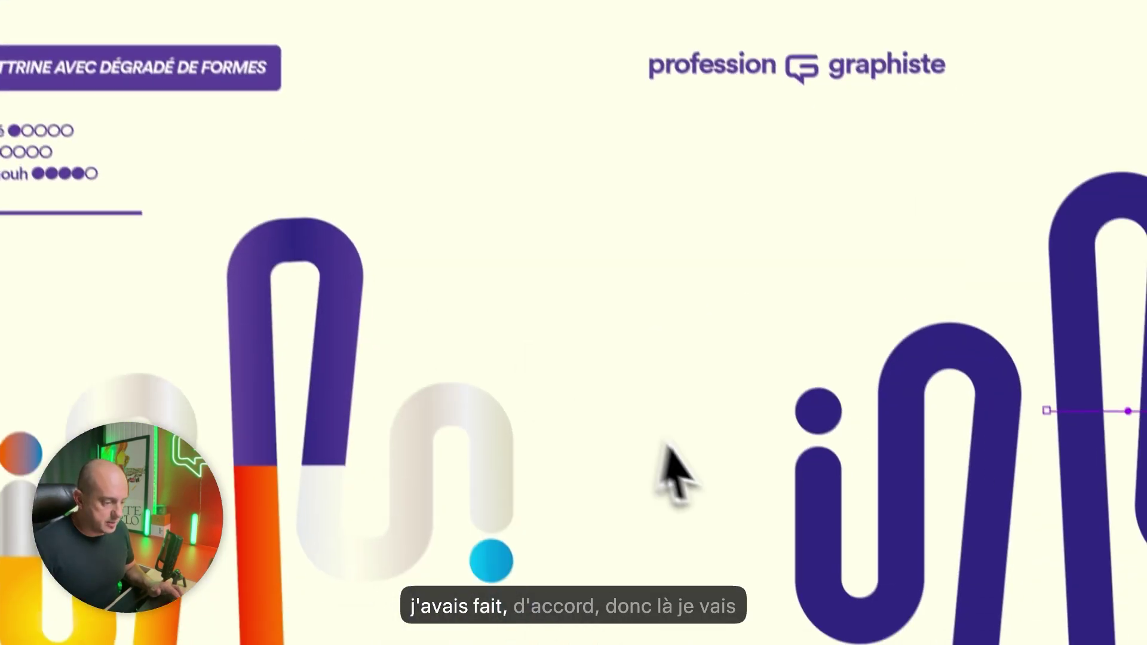
{"action": "left_click_drag", "start_coordinate": [301, 104], "coordinate": [765, 536]}
{"action": "left_click", "coordinate": [503, 148]}
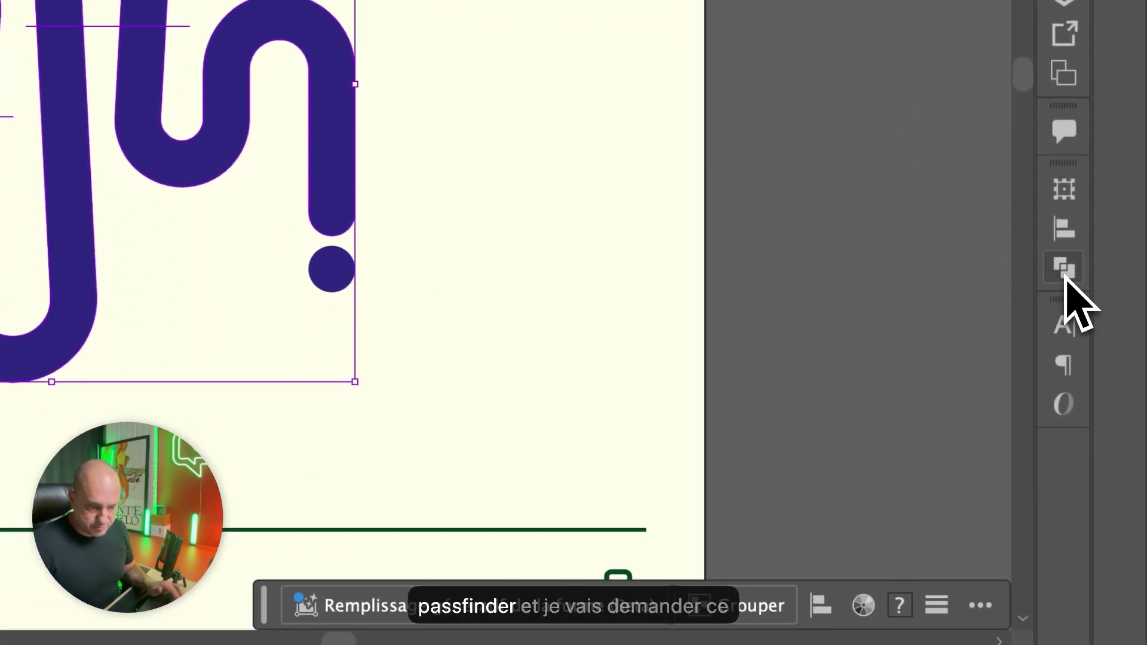
{"action": "left_click", "coordinate": [1057, 277]}
{"action": "left_click", "coordinate": [730, 328]}
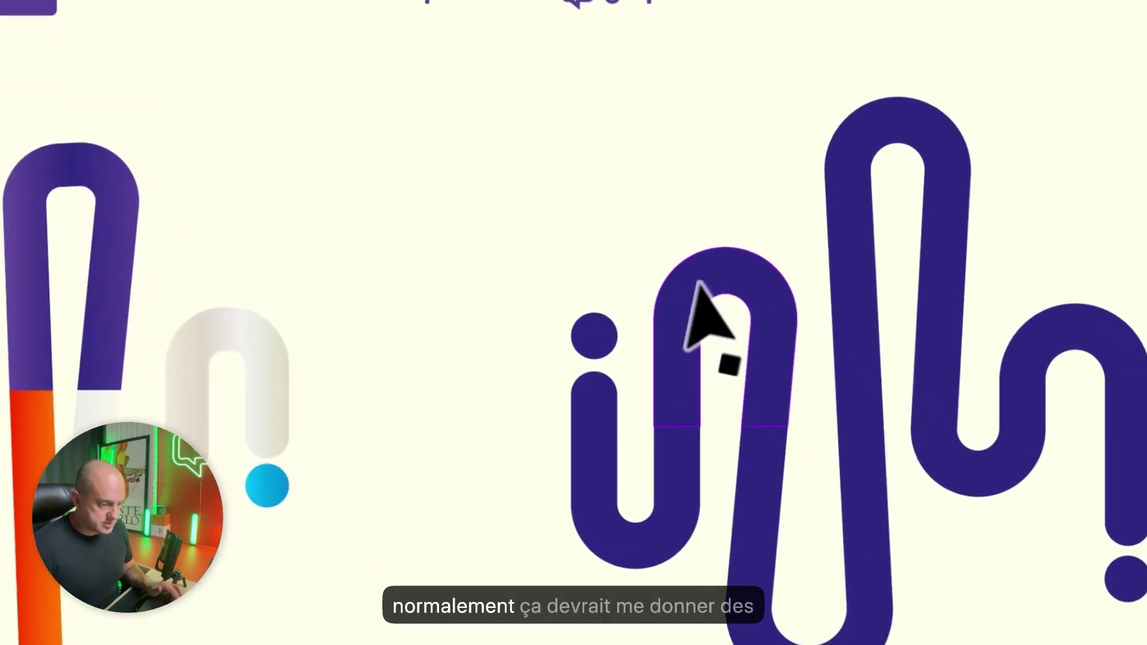
Ungroup the divided M so that its pieces can be selected independently.
{"action": "left_click", "coordinate": [717, 278]}
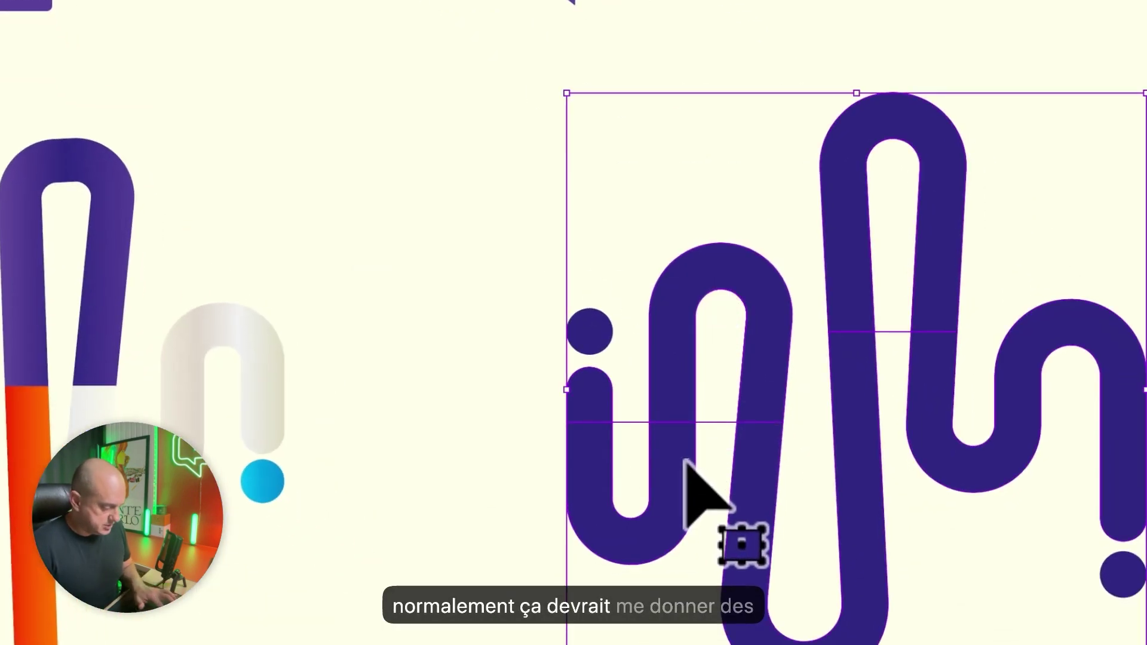
{"action": "key", "text": "a"}
{"action": "key", "text": "super+shift+g"}
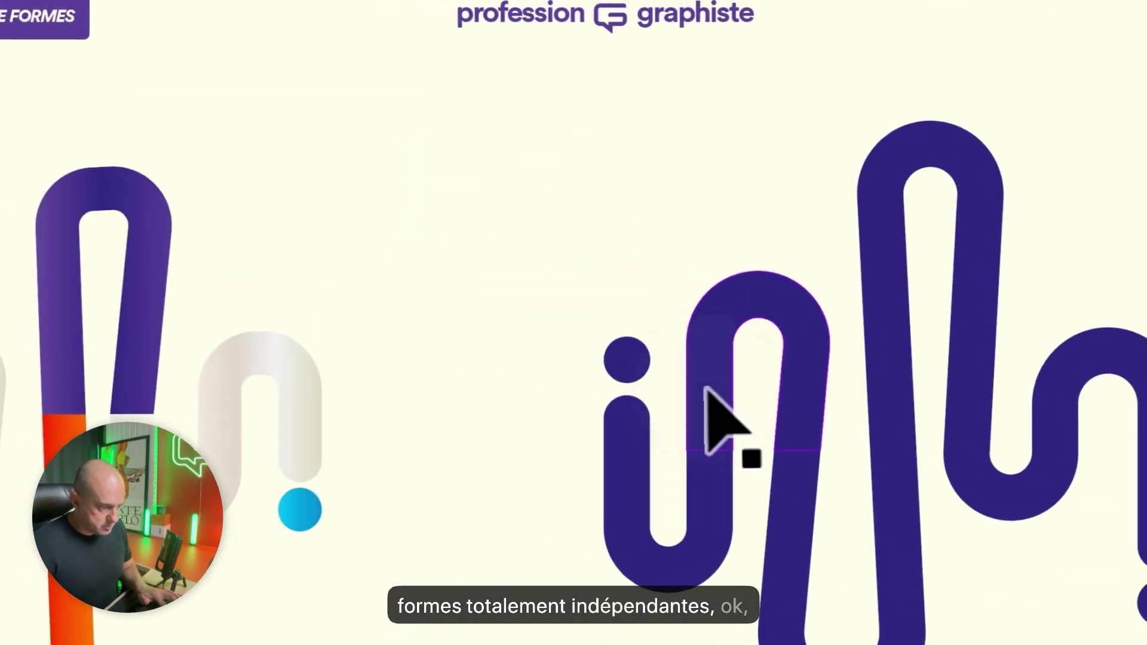
{"action": "left_click", "coordinate": [242, 361]}
{"action": "left_click", "coordinate": [257, 487]}
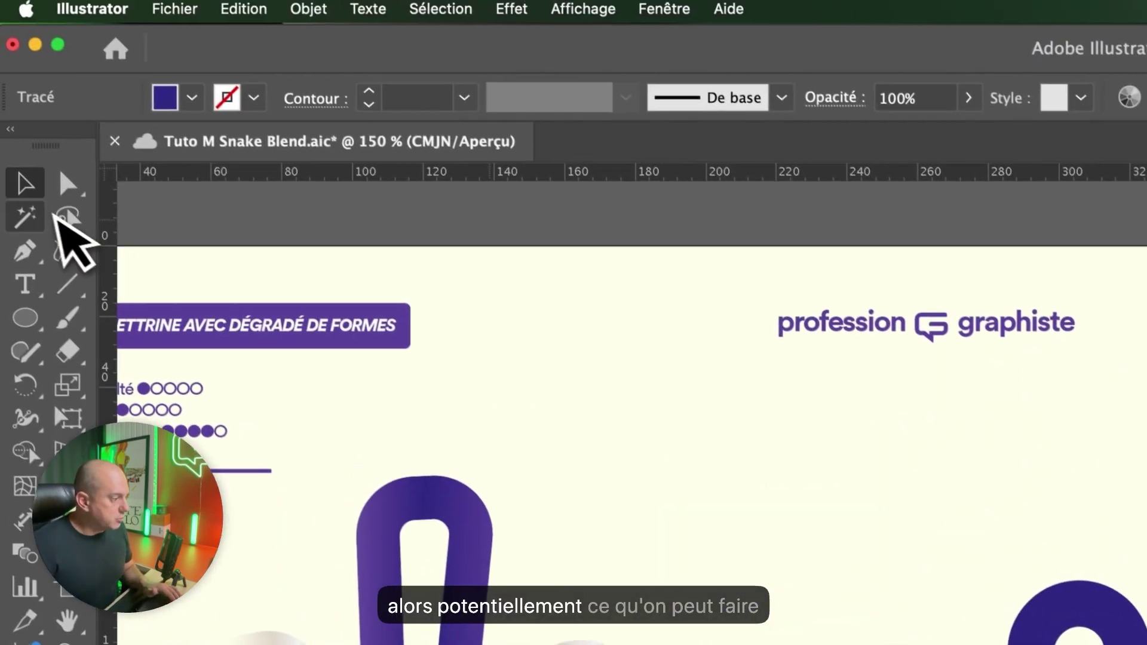
Delete the leftover empty shapes inside the M's first bottom bend and first top bend.
{"action": "left_click", "coordinate": [69, 190]}
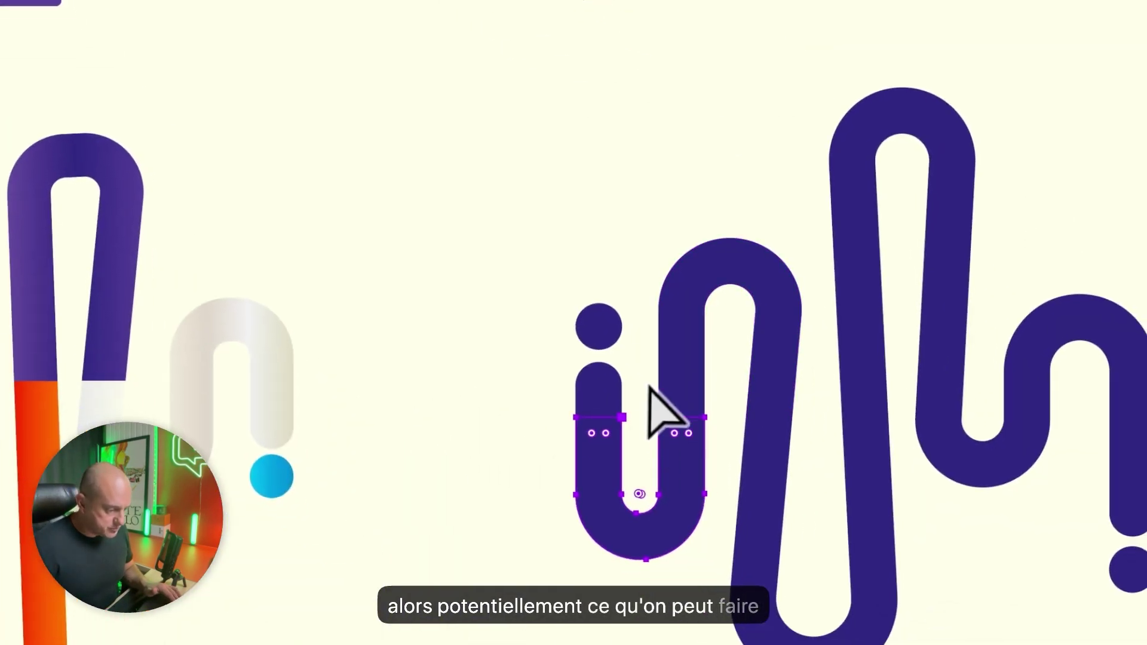
{"action": "left_click_drag", "start_coordinate": [637, 375], "coordinate": [646, 455]}
{"action": "key", "text": "BackSpace"}
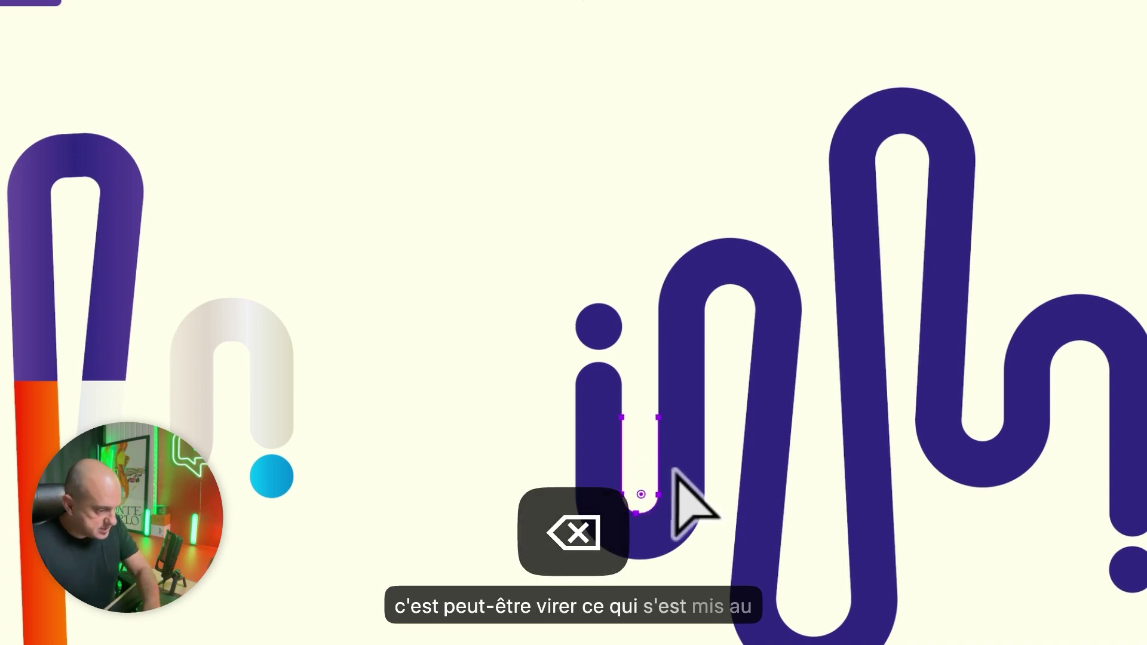
{"action": "left_click", "coordinate": [720, 445]}
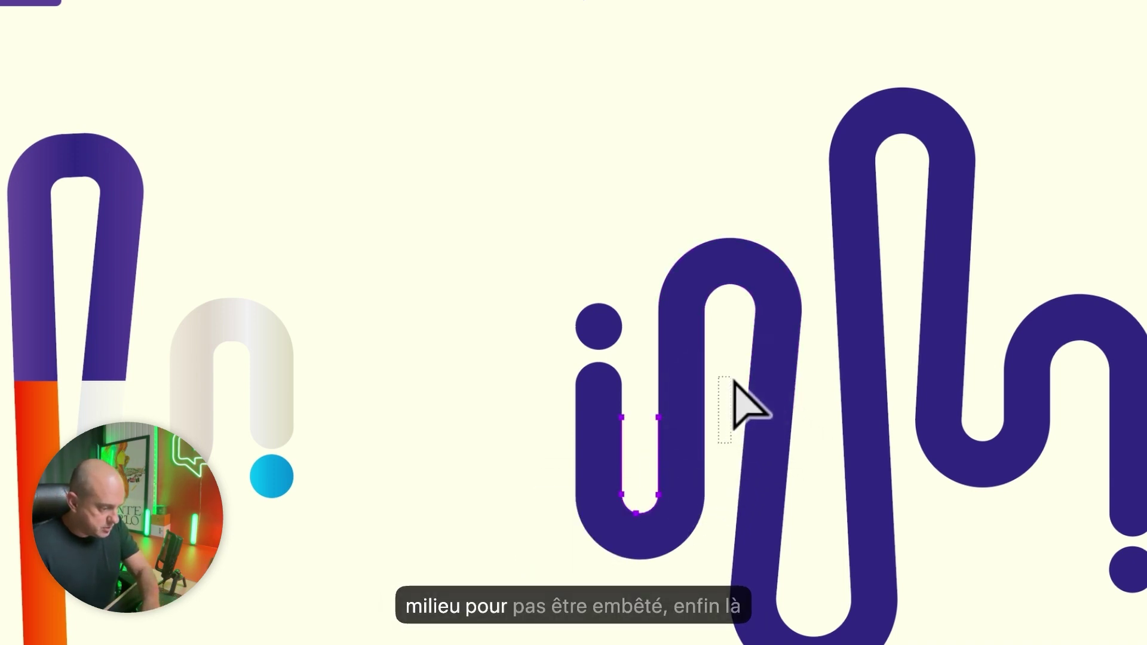
{"action": "left_click_drag", "start_coordinate": [734, 383], "coordinate": [735, 383]}
{"action": "key", "text": "BackSpace"}
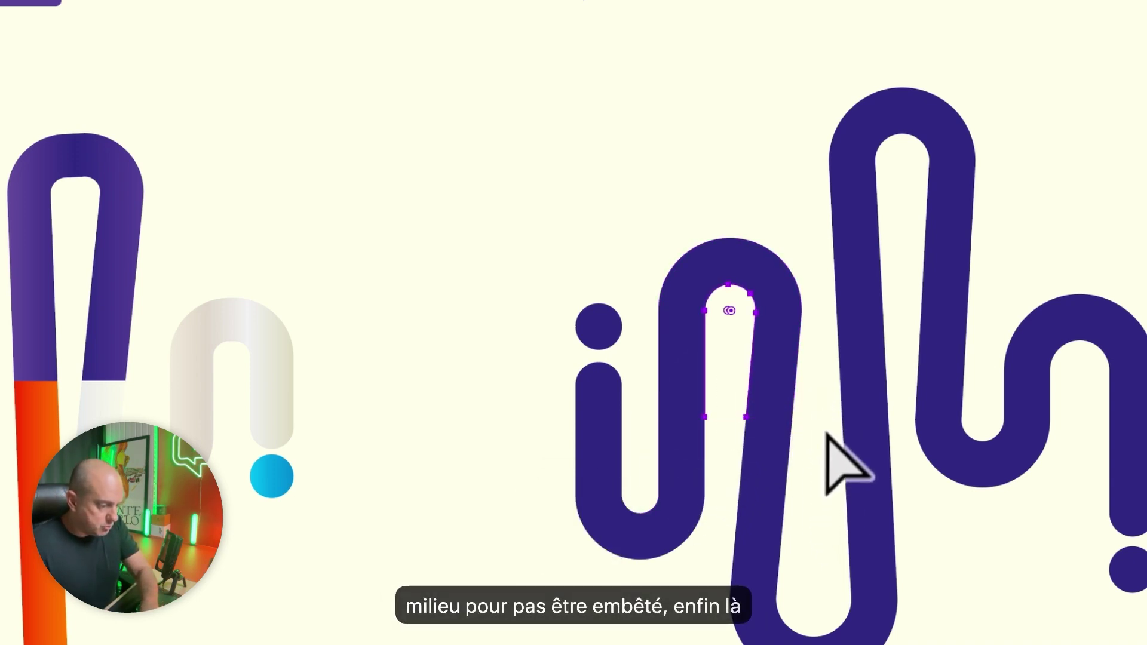
Delete the leftover empty shape inside the M's tallest hump.
{"action": "left_click_drag", "start_coordinate": [817, 362], "coordinate": [840, 527]}
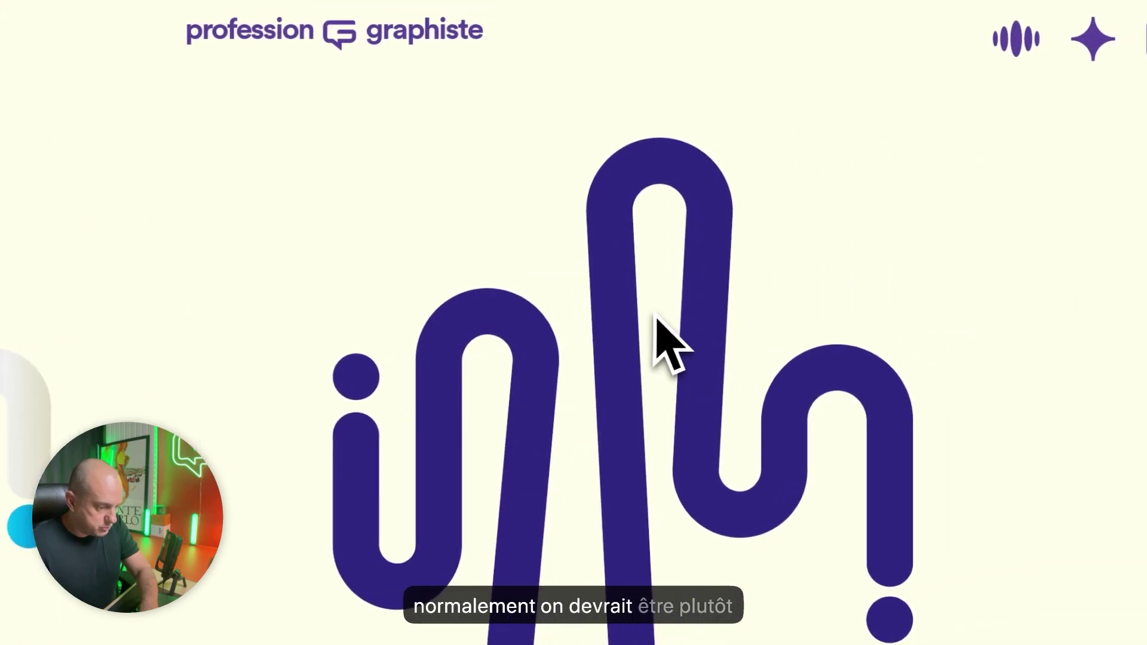
{"action": "left_click_drag", "start_coordinate": [663, 301], "coordinate": [666, 303]}
{"action": "key", "text": "BackSpace"}
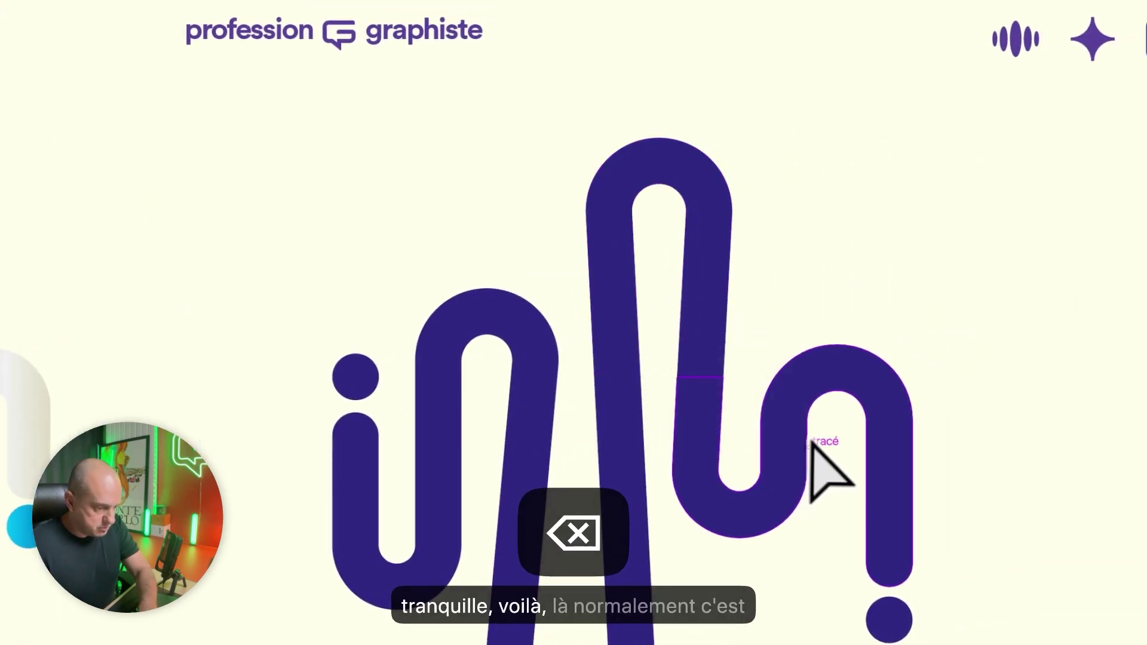
{"action": "left_click_drag", "start_coordinate": [242, 146], "coordinate": [824, 493]}
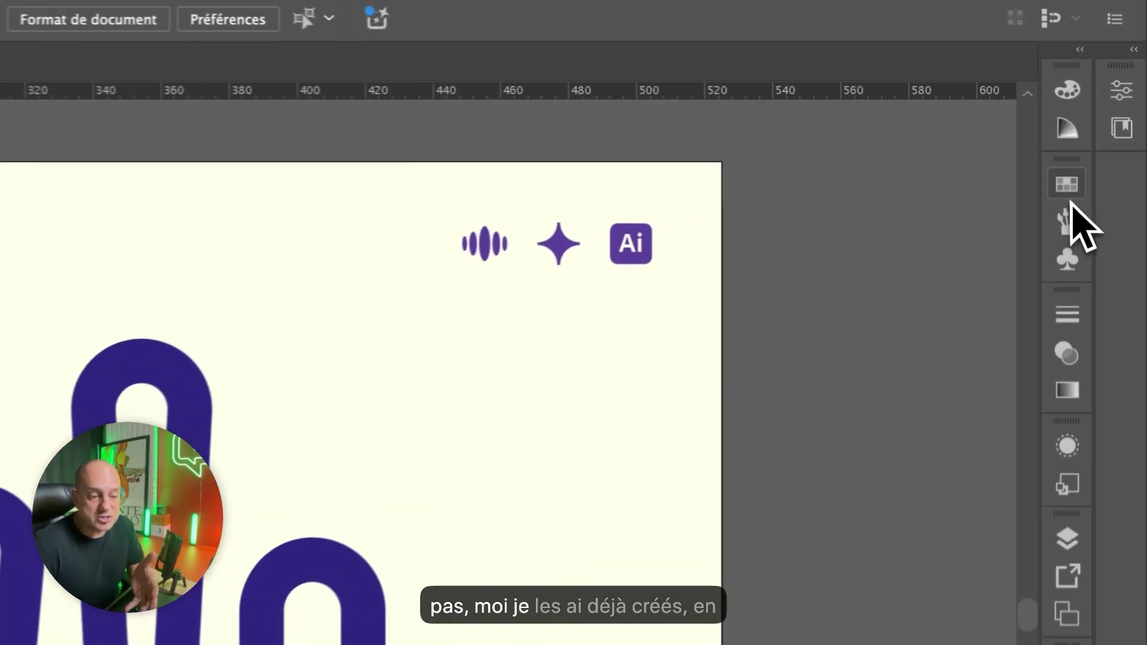
Show the colour swatches and browse the supplied swatch libraries, including the gradients (Dégradés) category.
{"action": "left_click", "coordinate": [1106, 137]}
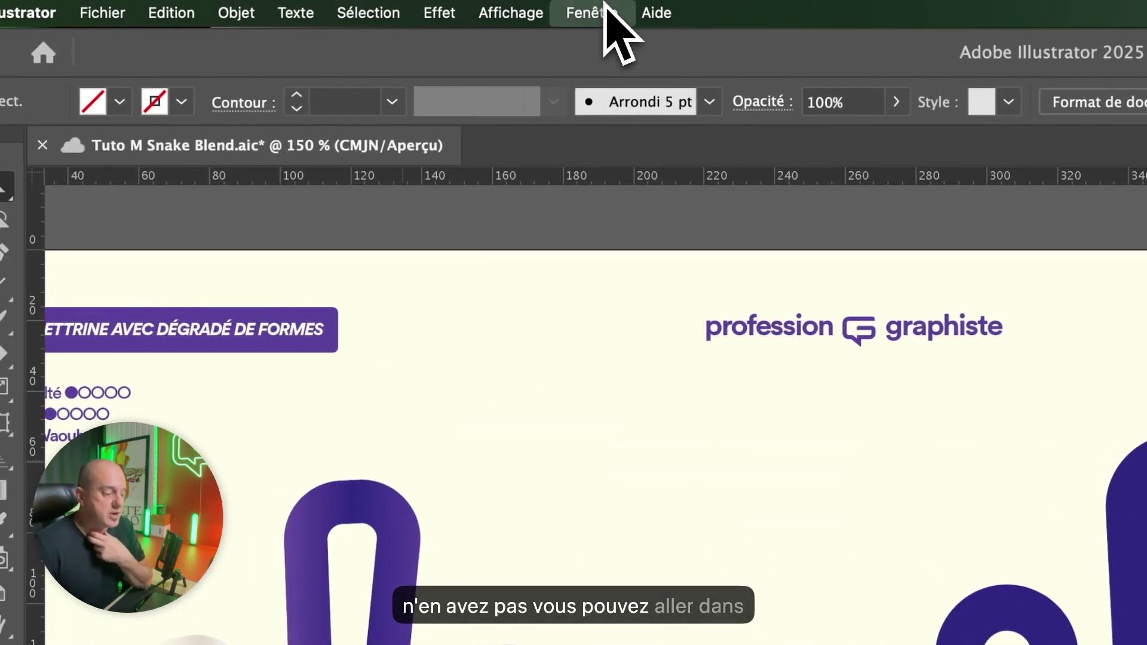
{"action": "left_click", "coordinate": [591, 13]}
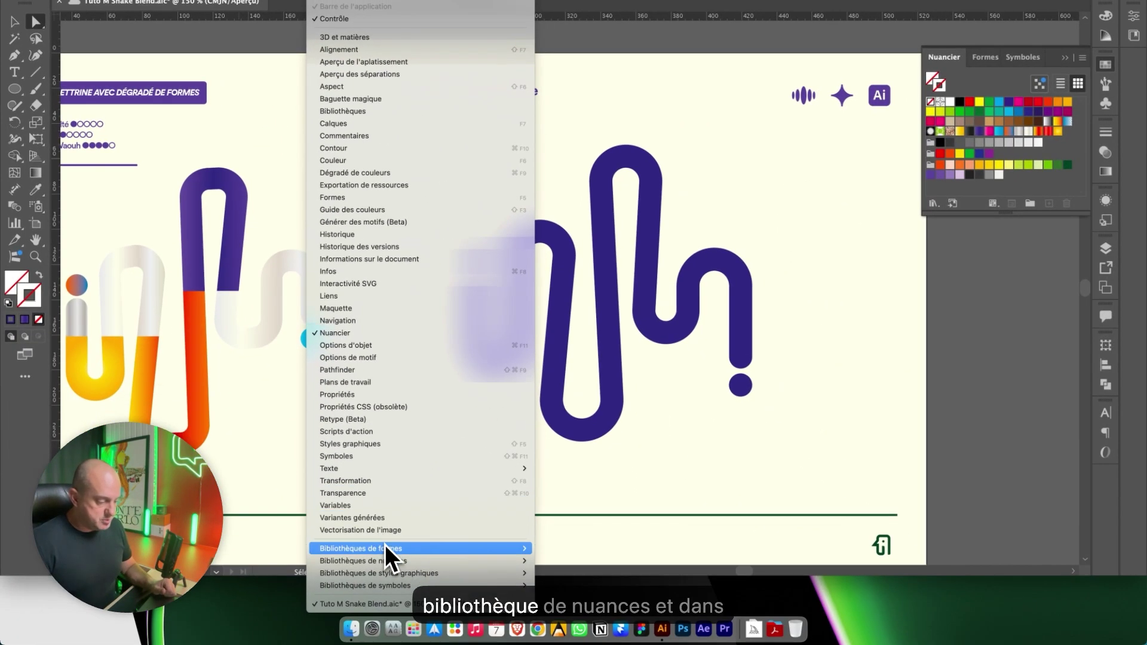
{"action": "mouse_move", "coordinate": [398, 563]}
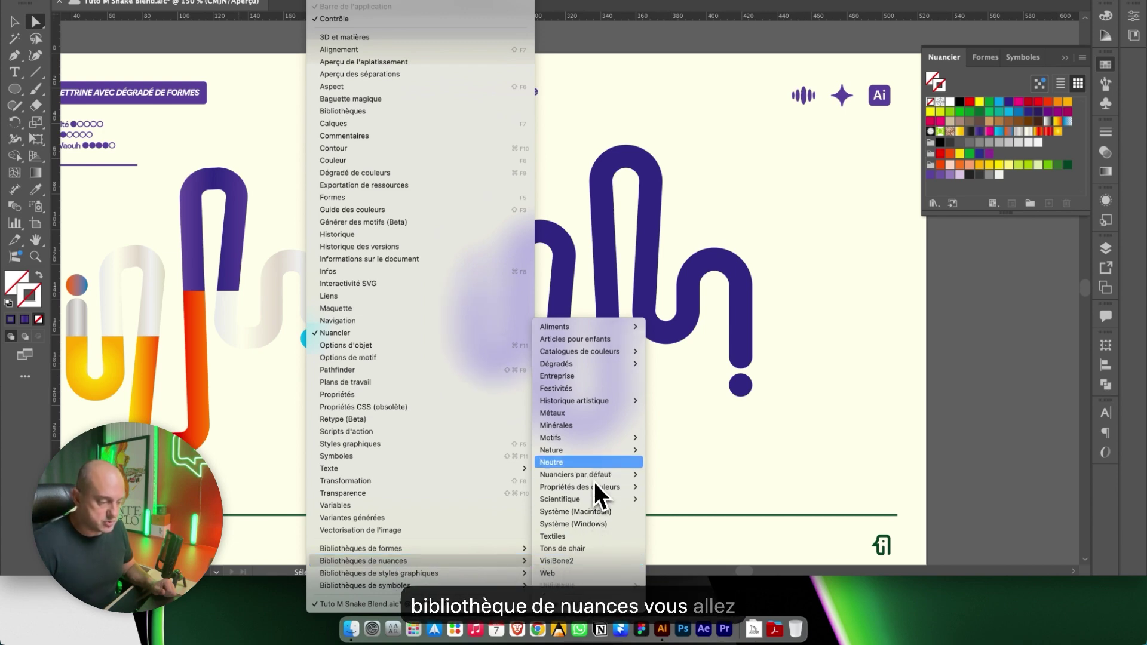
{"action": "mouse_move", "coordinate": [594, 365]}
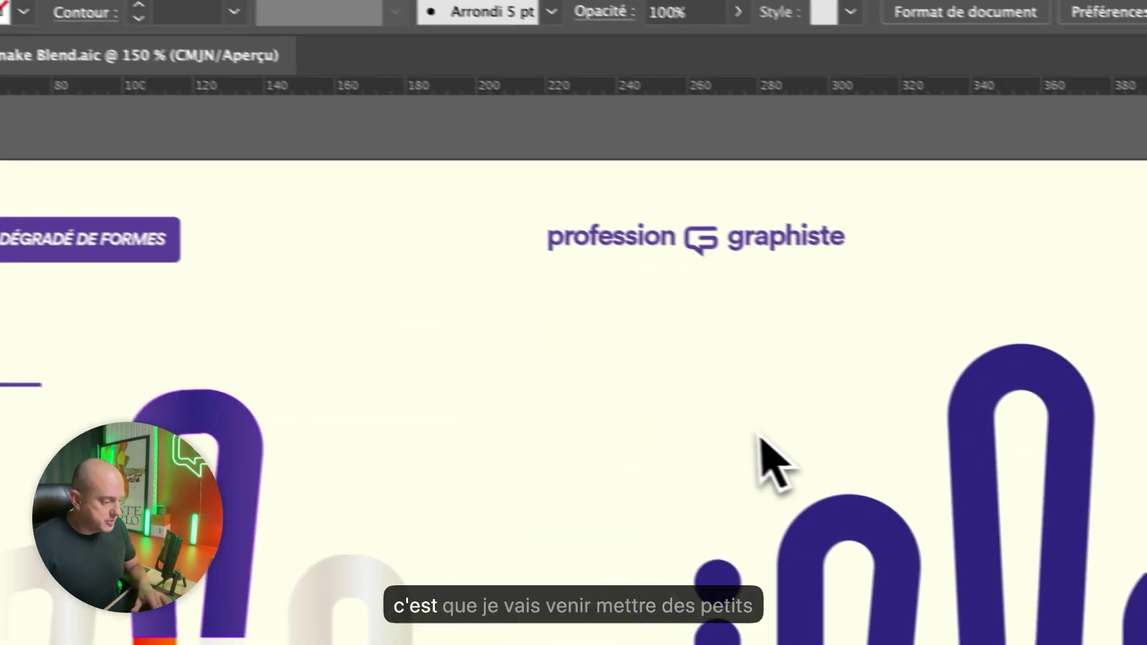
Fill the M's first bottom bend with the yellow-orange radial gradient and the long bottom bend with the red-orange gradient.
{"action": "key", "text": "space"}
{"action": "left_click_drag", "start_coordinate": [725, 431], "coordinate": [791, 424]}
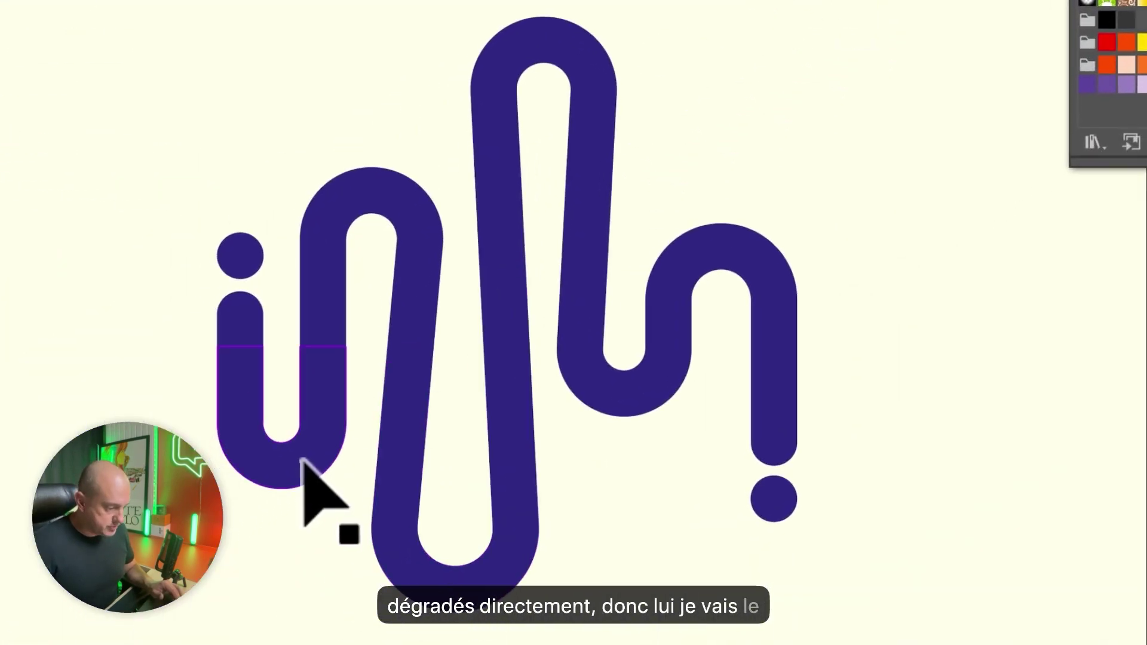
{"action": "left_click", "coordinate": [304, 461]}
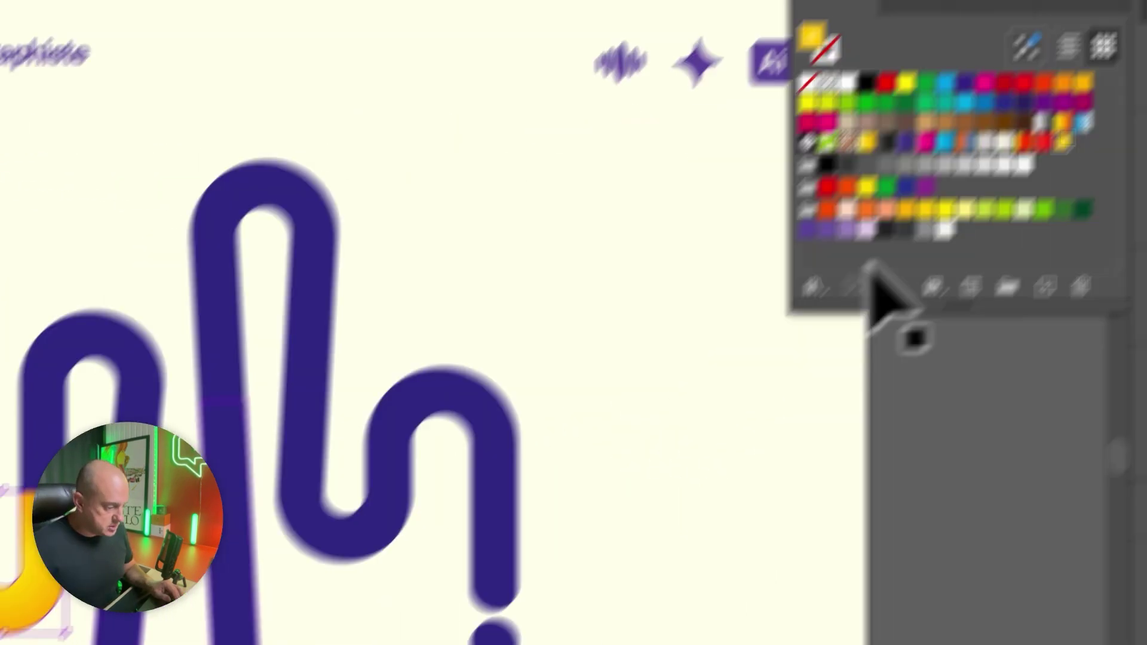
{"action": "left_click", "coordinate": [498, 325]}
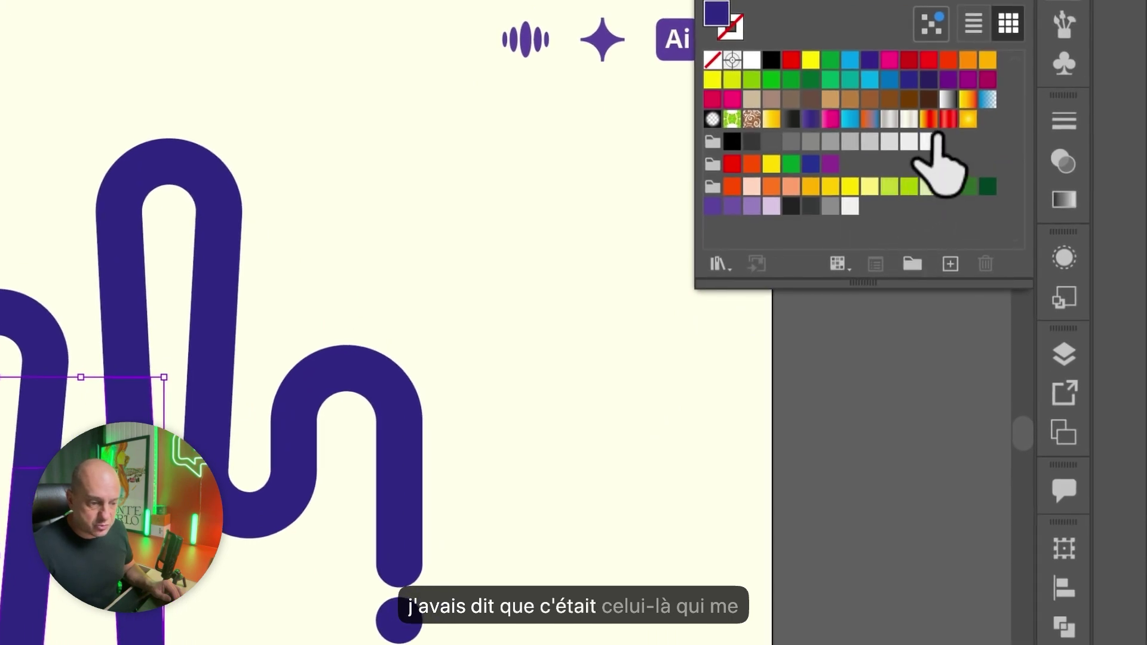
{"action": "left_click", "coordinate": [928, 120]}
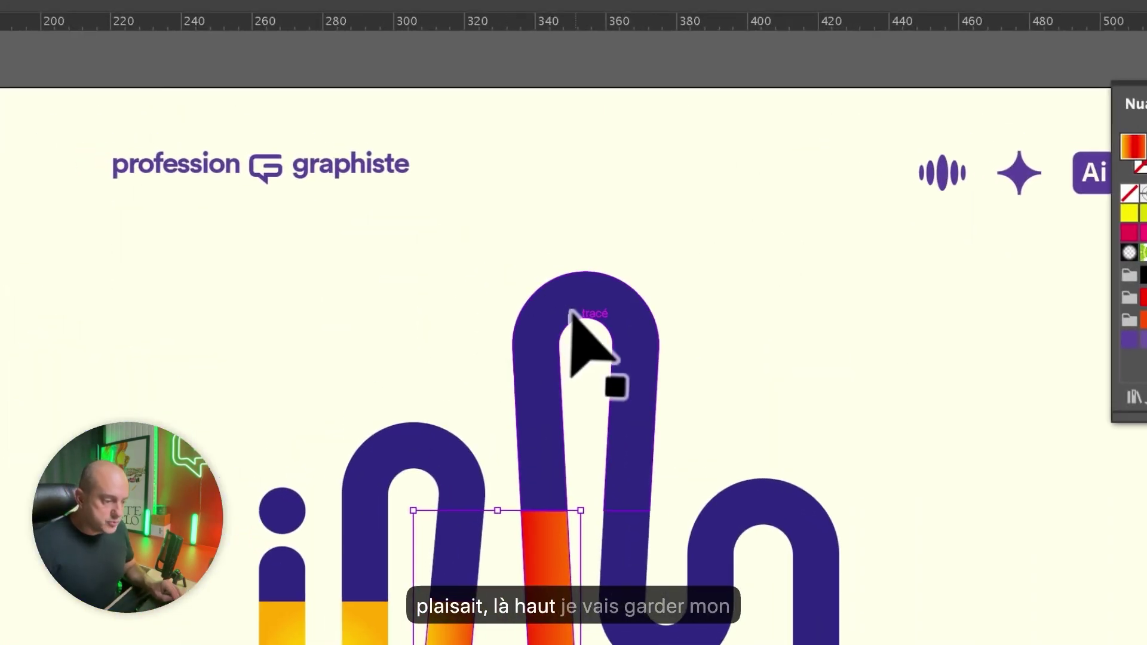
Fill the tallest hump with the violet gradient, and the start and end dots with the orange-to-blue and cyan-blue gradients.
{"action": "left_click", "coordinate": [155, 174]}
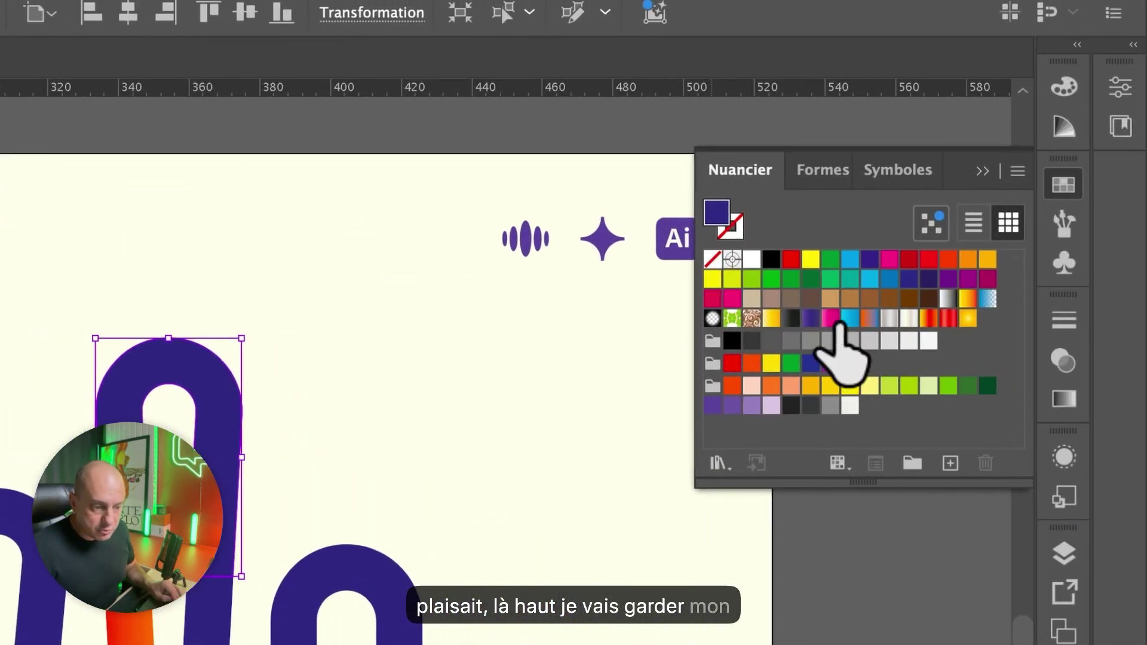
{"action": "left_click", "coordinate": [811, 318]}
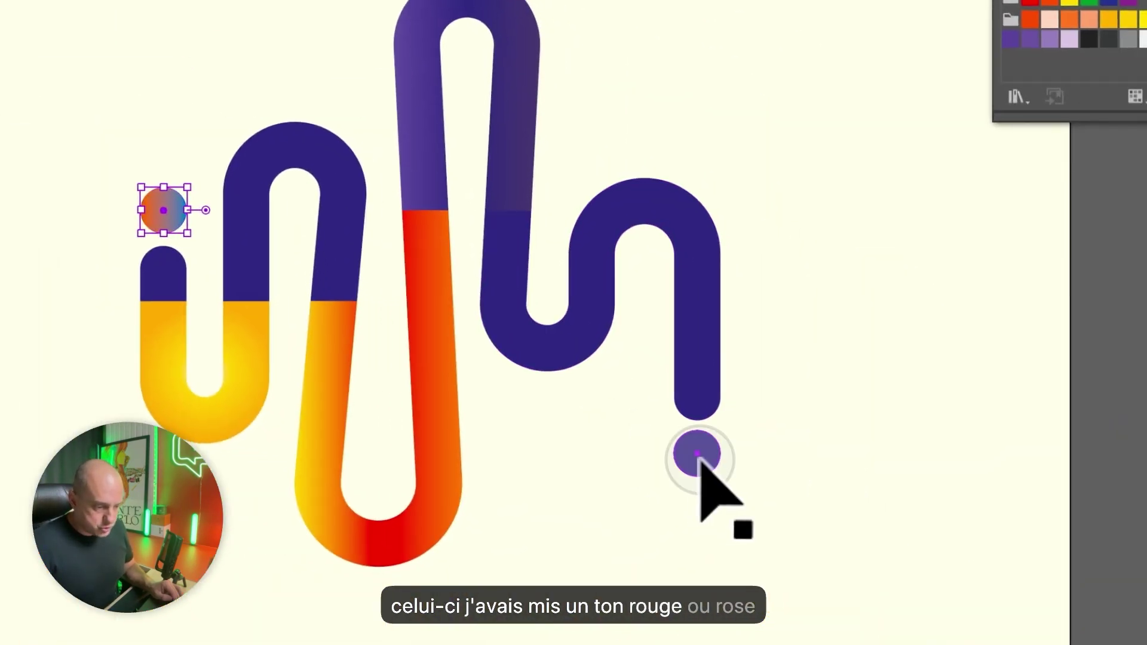
{"action": "left_click", "coordinate": [698, 455]}
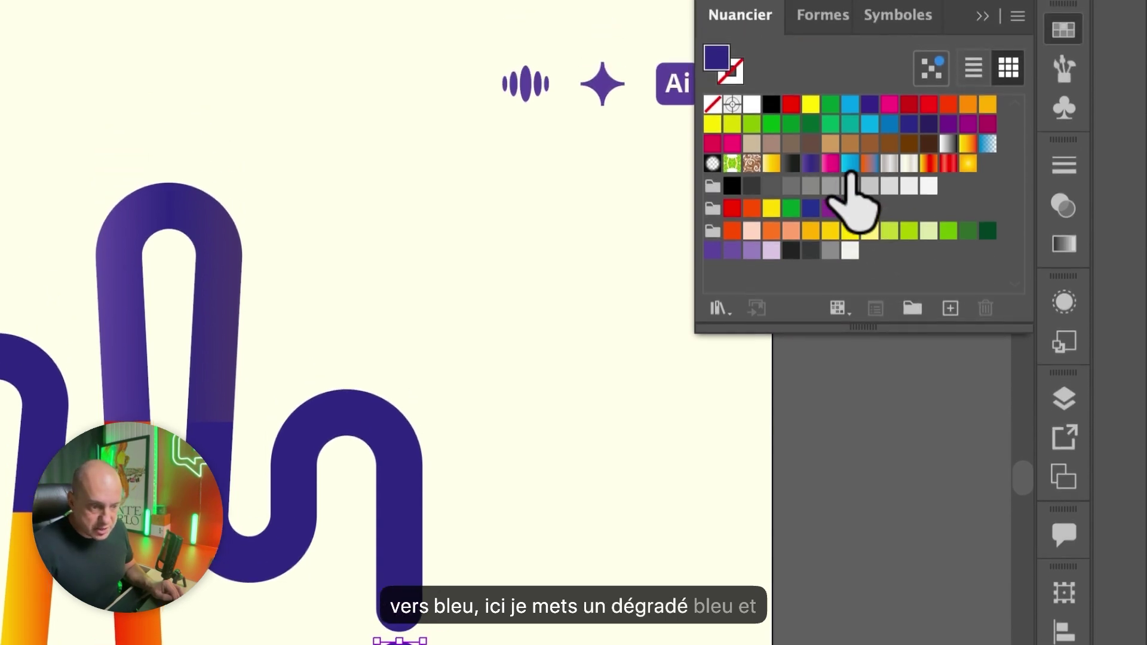
{"action": "left_click", "coordinate": [850, 76]}
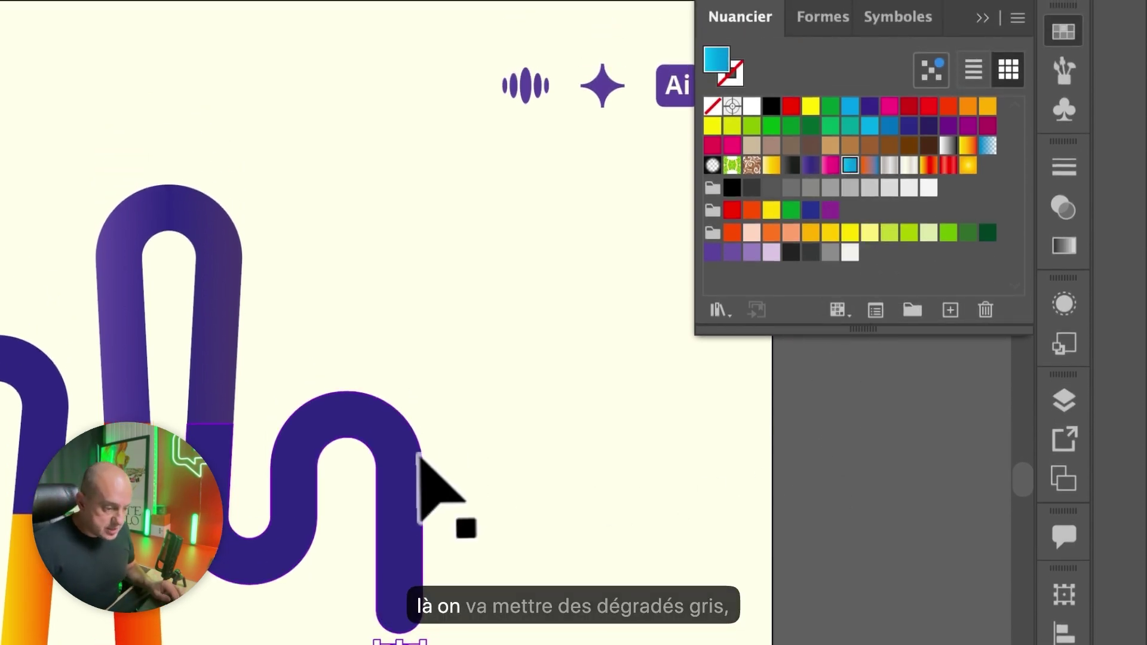
Fill the final double curve and first hump with pale gradients, and the short starting piece with the grey metallic gradient.
{"action": "left_click", "coordinate": [408, 503]}
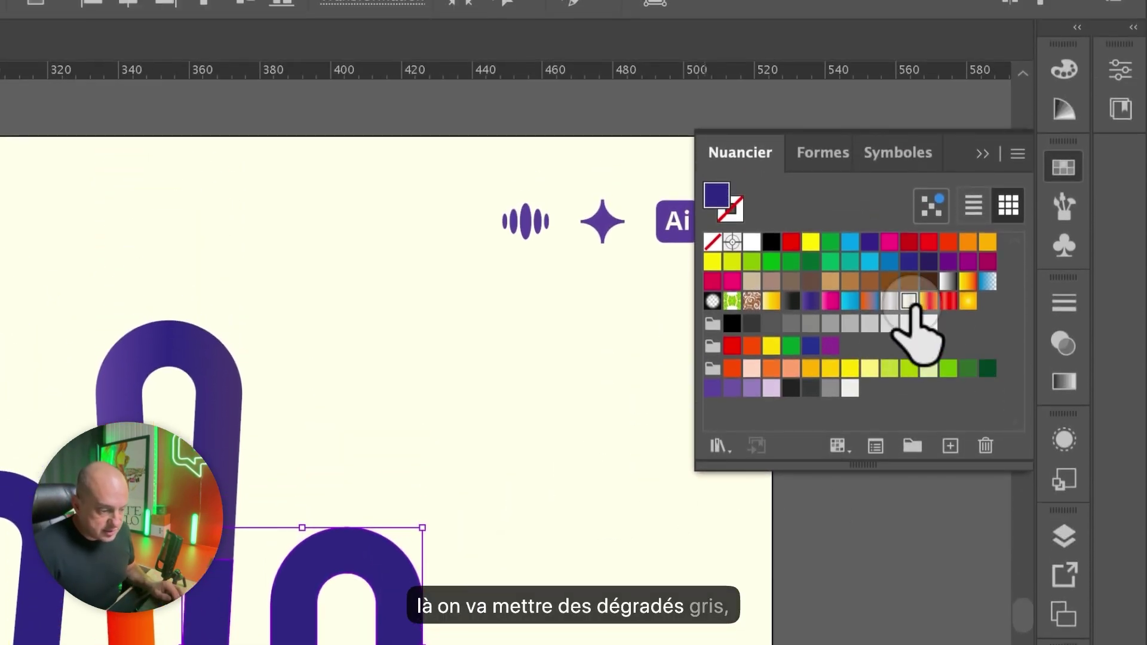
{"action": "left_click", "coordinate": [909, 165]}
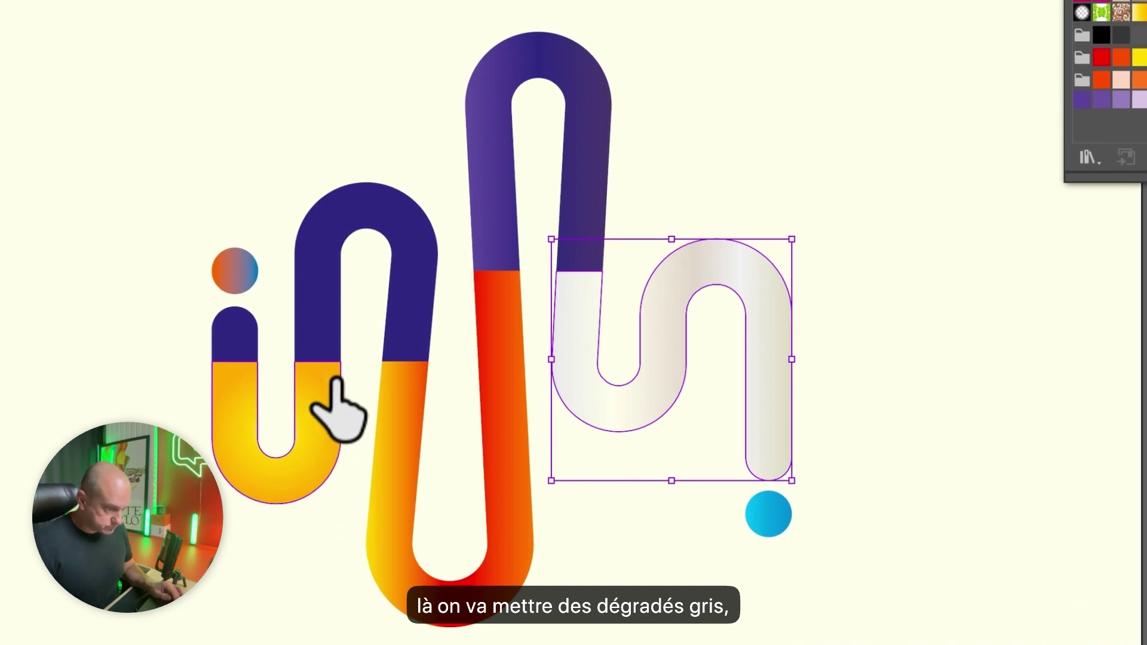
{"action": "left_click", "coordinate": [409, 234]}
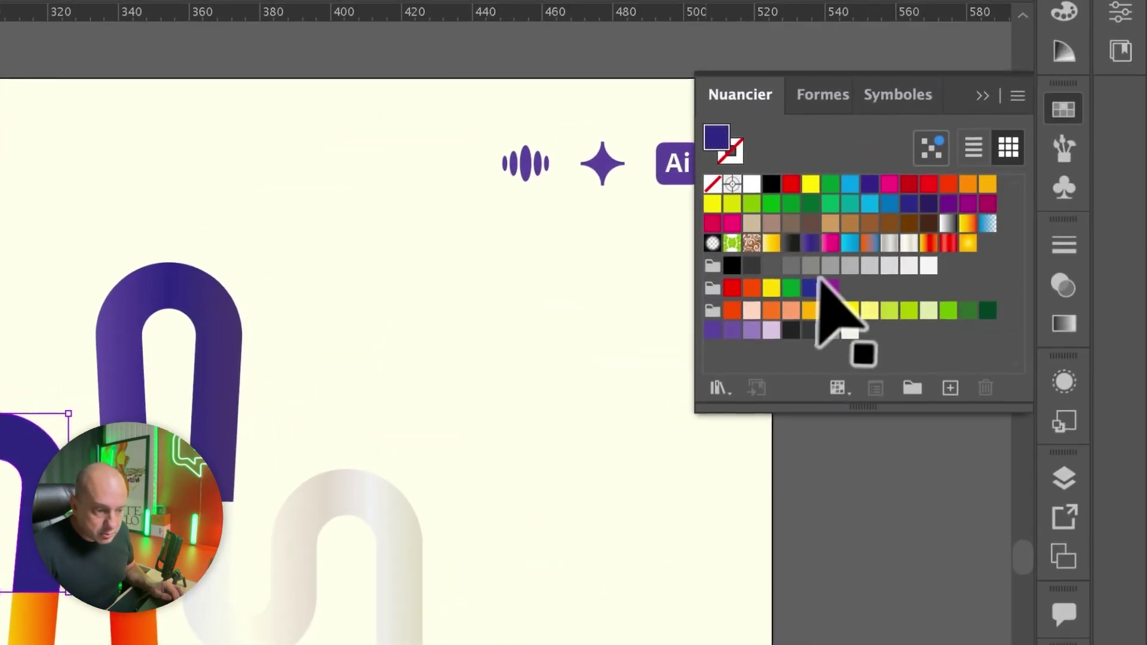
{"action": "left_click", "coordinate": [894, 245]}
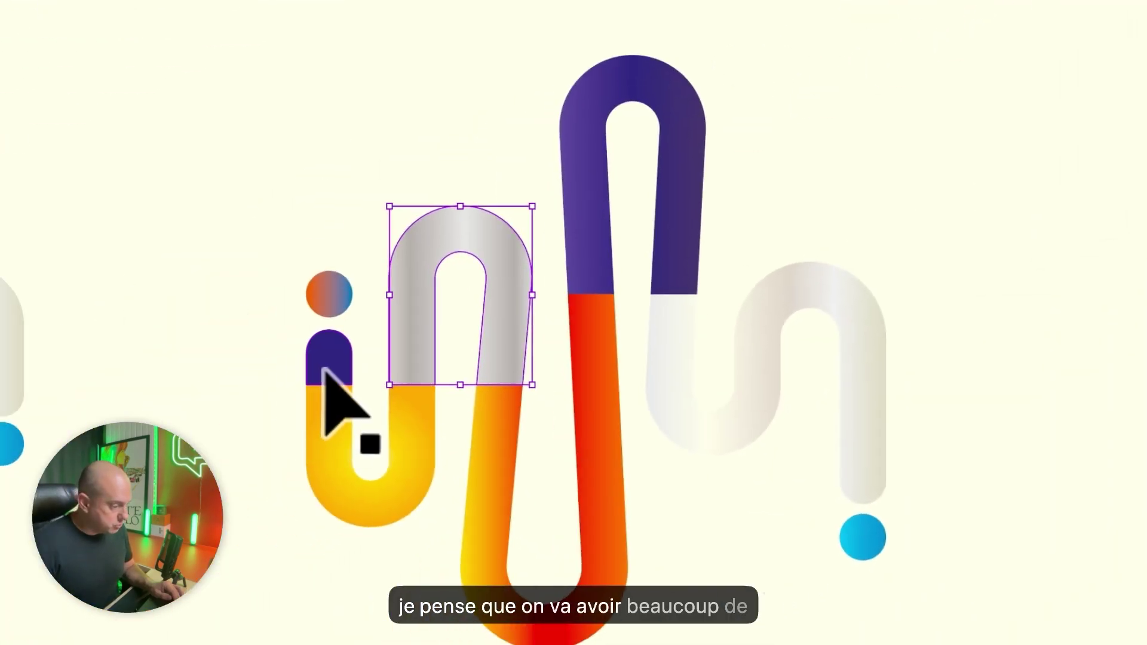
{"action": "left_click", "coordinate": [327, 369]}
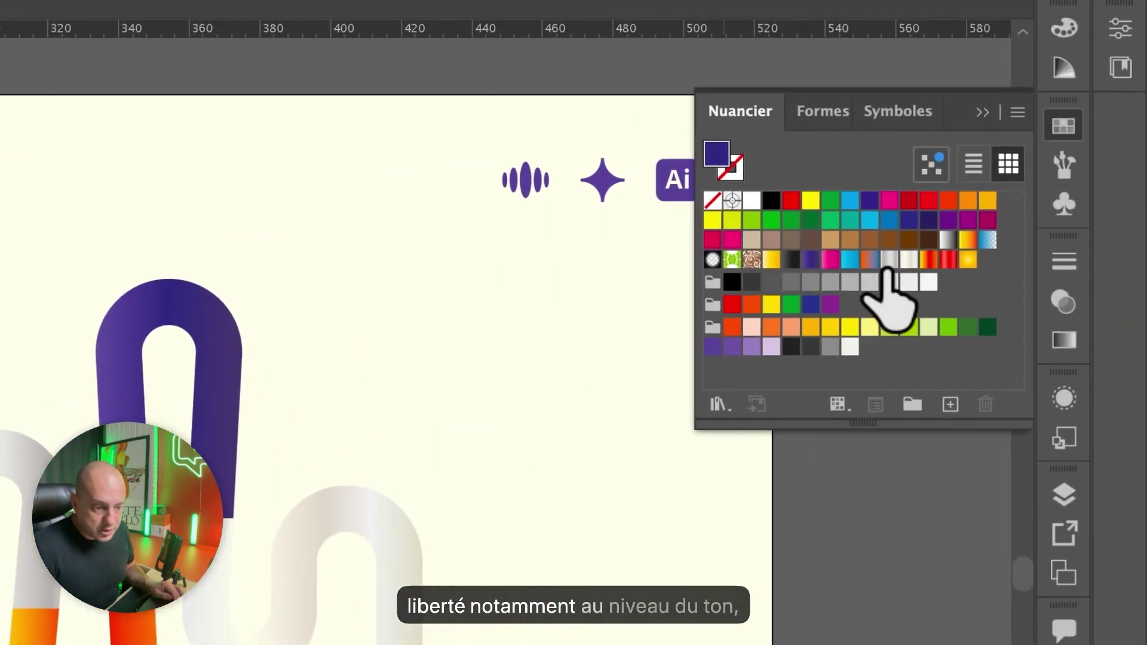
{"action": "left_click", "coordinate": [891, 259]}
{"action": "left_click", "coordinate": [507, 299]}
Group all the gradient-filled pieces of the new M together.
{"action": "key", "text": "space"}
{"action": "left_click_drag", "start_coordinate": [508, 299], "coordinate": [564, 292]}
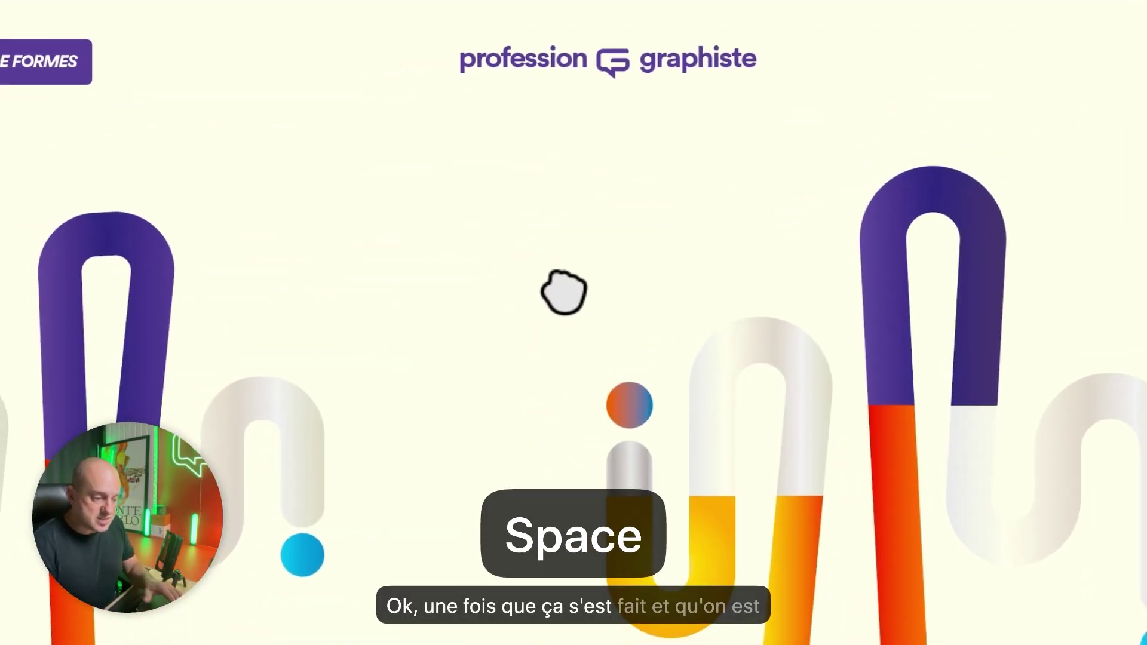
{"action": "key", "text": "ctrl+a"}
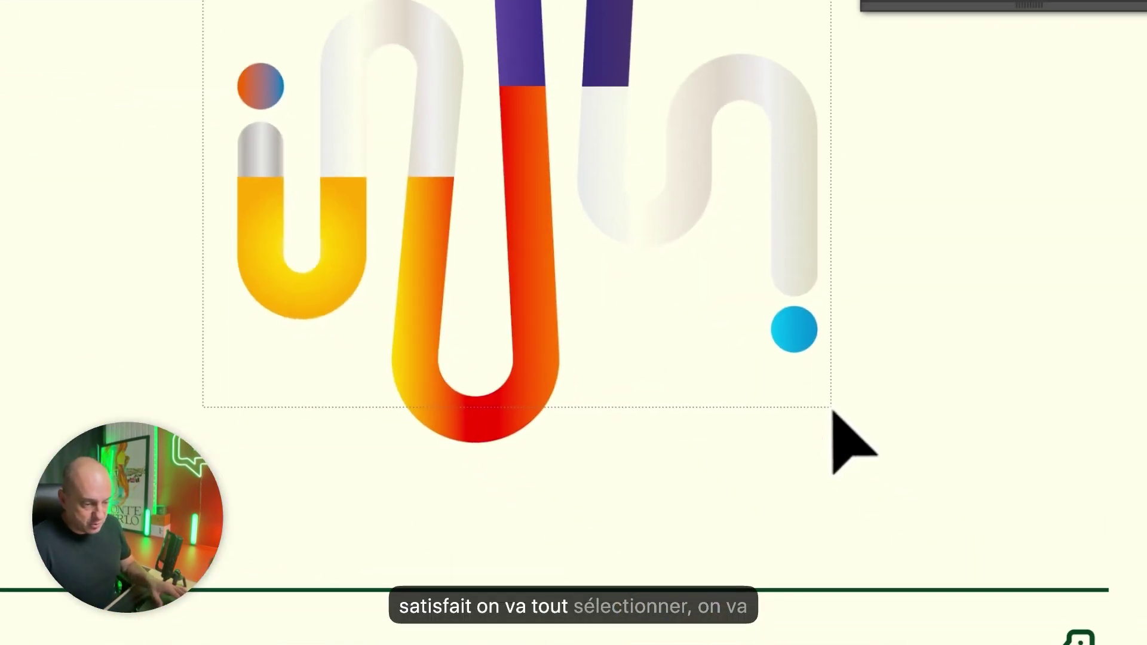
{"action": "key", "text": "ctrl+g"}
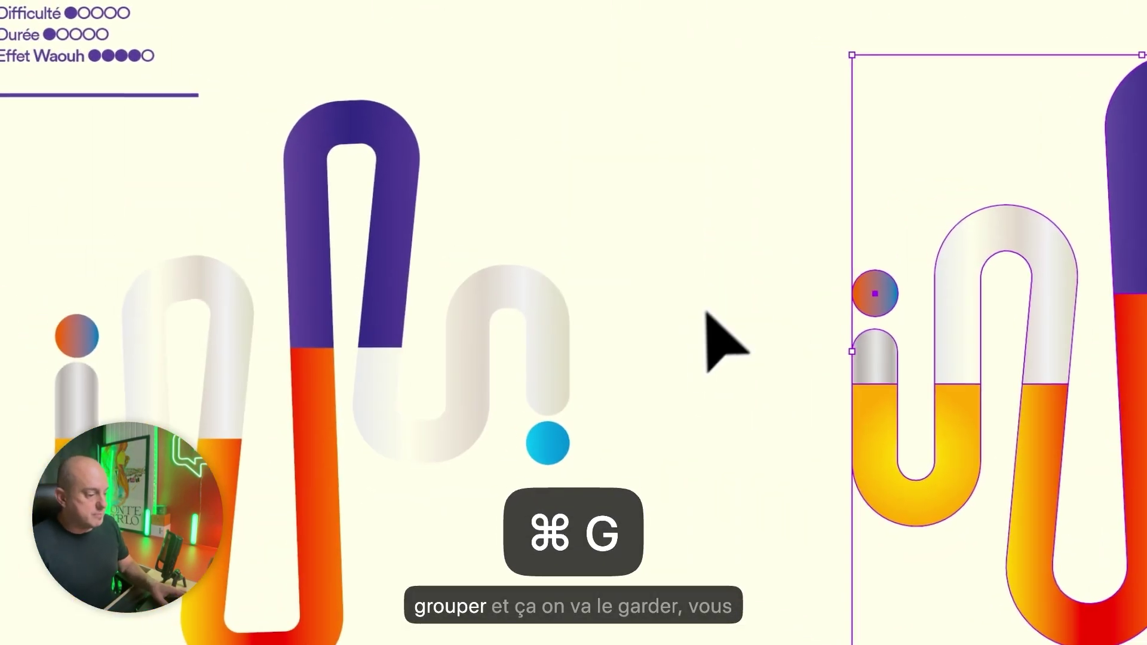
{"action": "left_click", "coordinate": [706, 312]}
Move the original reference M off the artboard onto the empty area beside it.
{"action": "scroll", "coordinate": [711, 311], "scroll_direction": "down", "scroll_amount": 2}
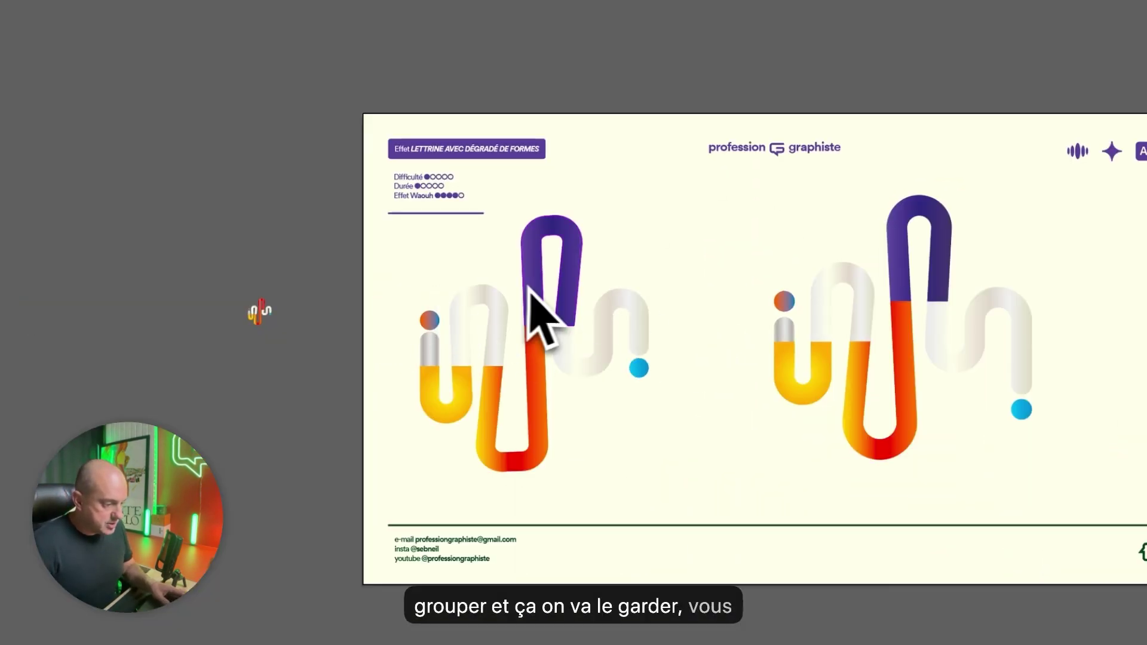
{"action": "left_click_drag", "start_coordinate": [566, 311], "coordinate": [219, 140]}
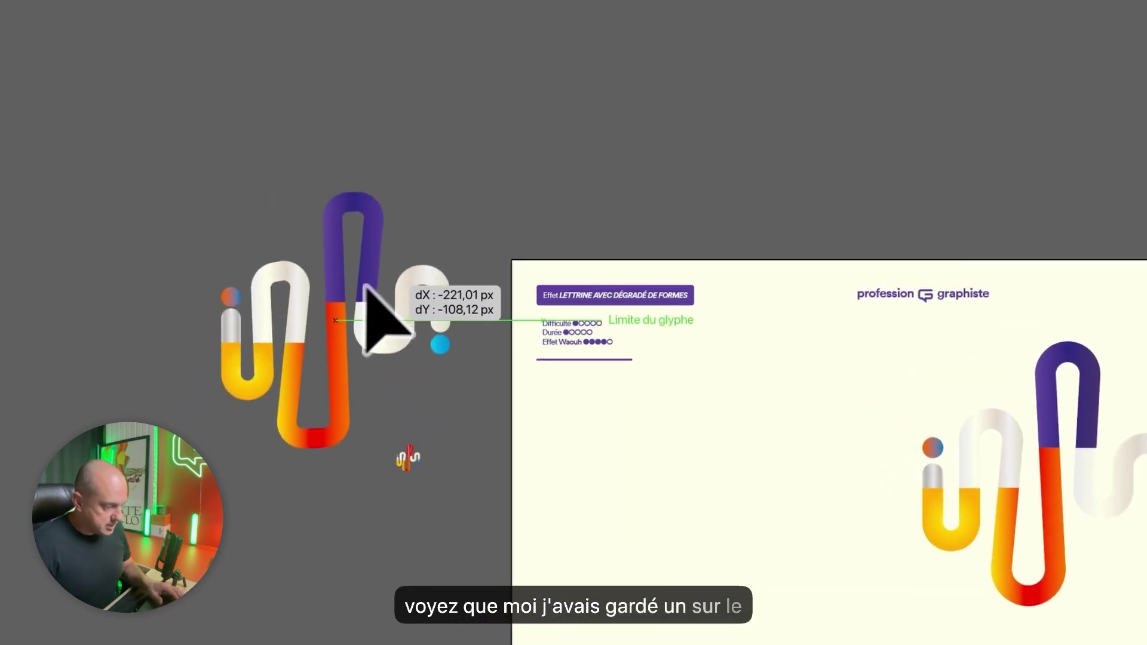
{"action": "left_click_drag", "start_coordinate": [366, 287], "coordinate": [345, 261]}
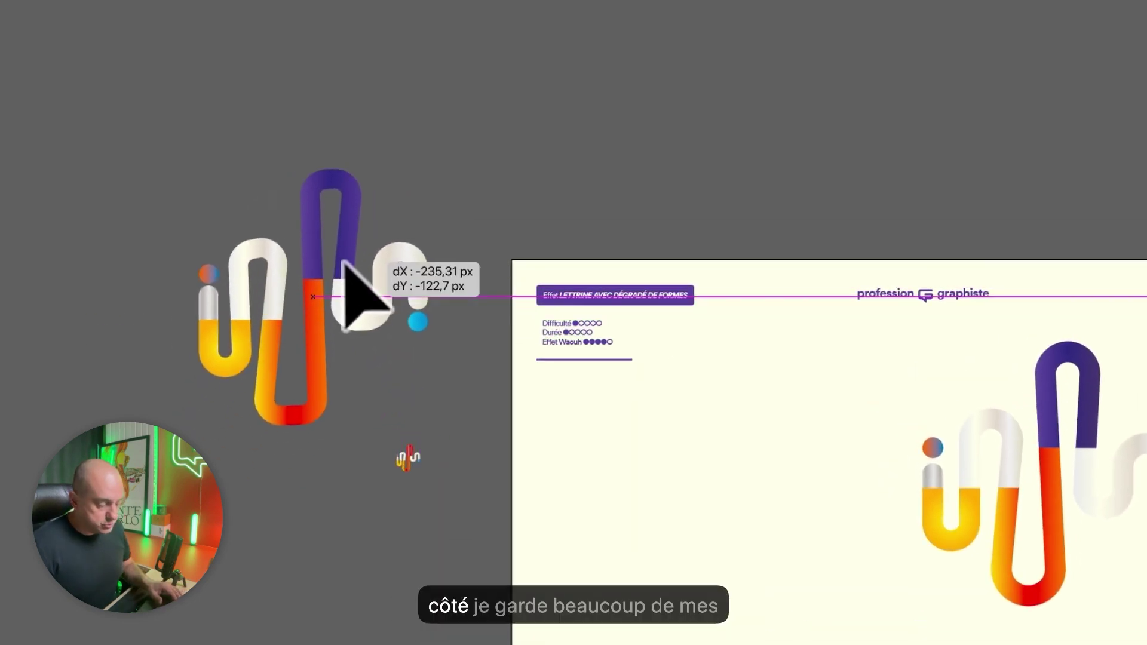
Scale the new grouped M down to roughly half size and place it near the artboard's left side.
{"action": "left_click", "coordinate": [570, 387]}
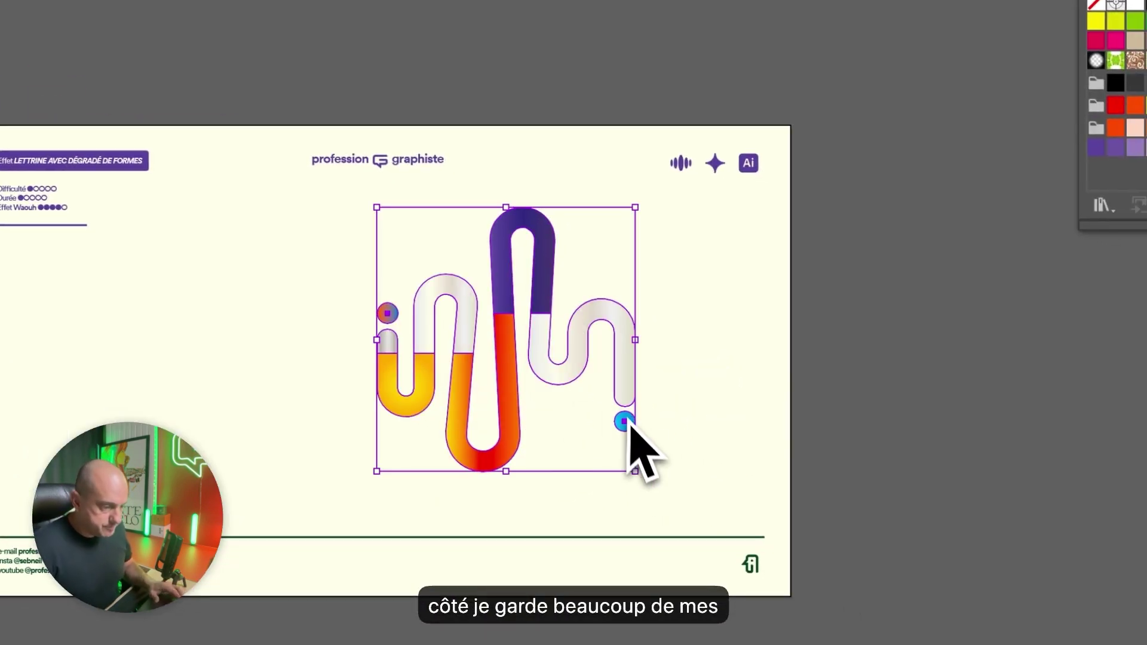
{"action": "mouse_move", "coordinate": [648, 214]}
{"action": "left_mouse_down"}
{"action": "mouse_move", "coordinate": [546, 297]}
{"action": "mouse_move", "coordinate": [464, 404]}
{"action": "mouse_move", "coordinate": [198, 355]}
{"action": "mouse_move", "coordinate": [122, 322]}
{"action": "left_mouse_up"}
{"action": "left_click", "coordinate": [720, 405]}
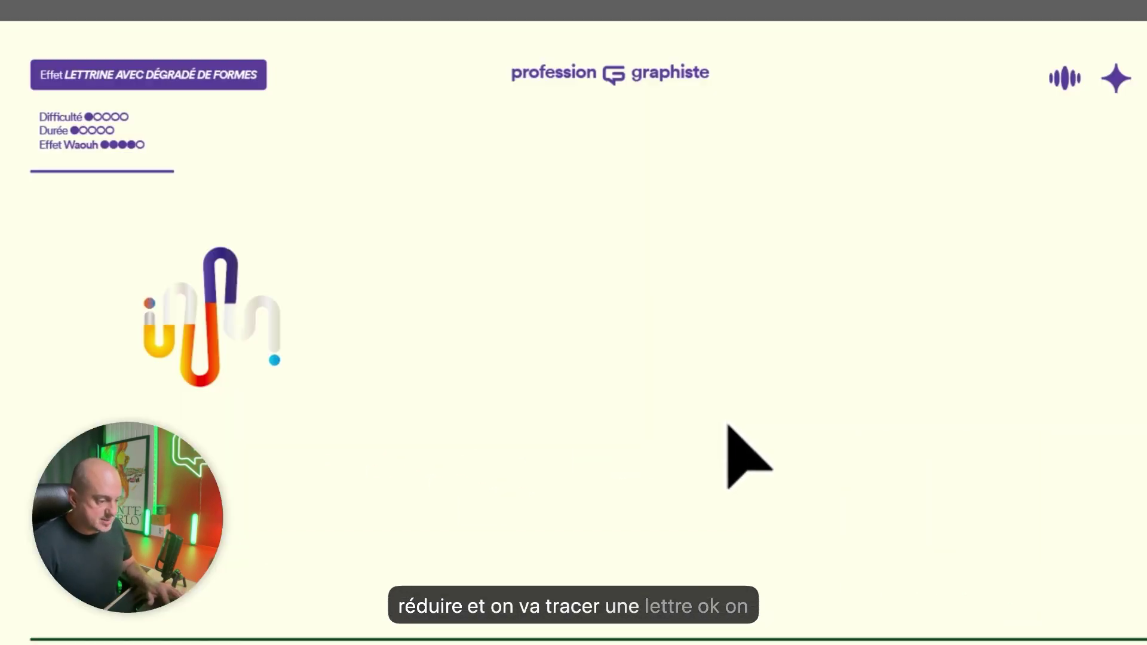
{"action": "key", "text": "BackSpace"}
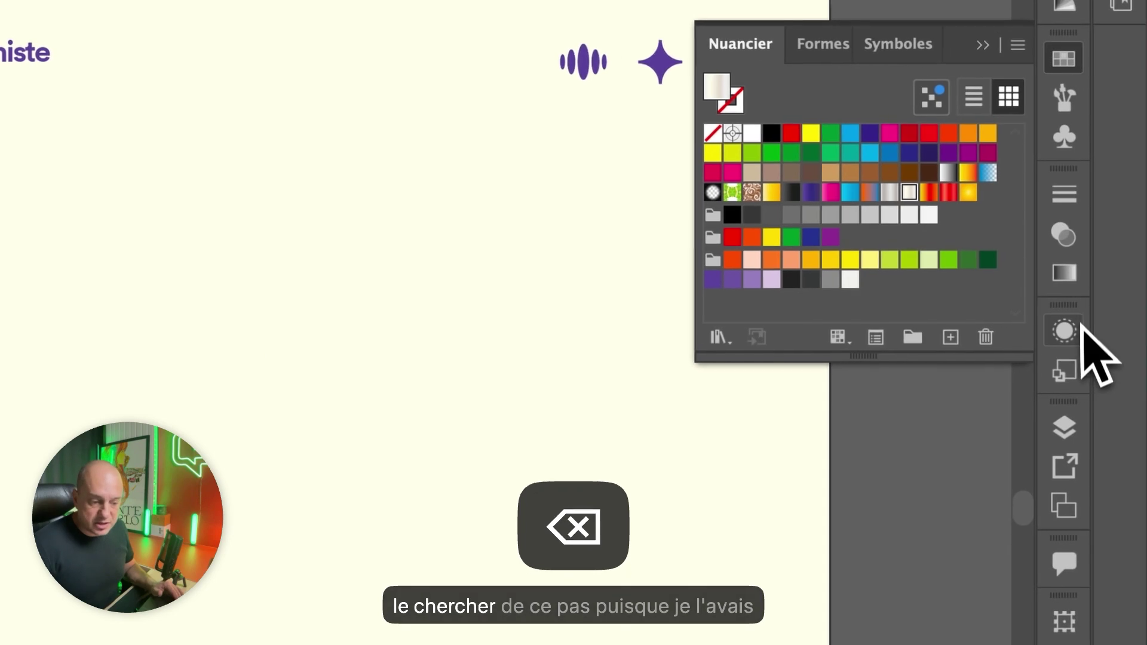
Unlock and show the hidden <Tracé> path of the script letter M in layer Calque 2.
{"action": "left_click", "coordinate": [1066, 427]}
{"action": "left_click", "coordinate": [784, 417]}
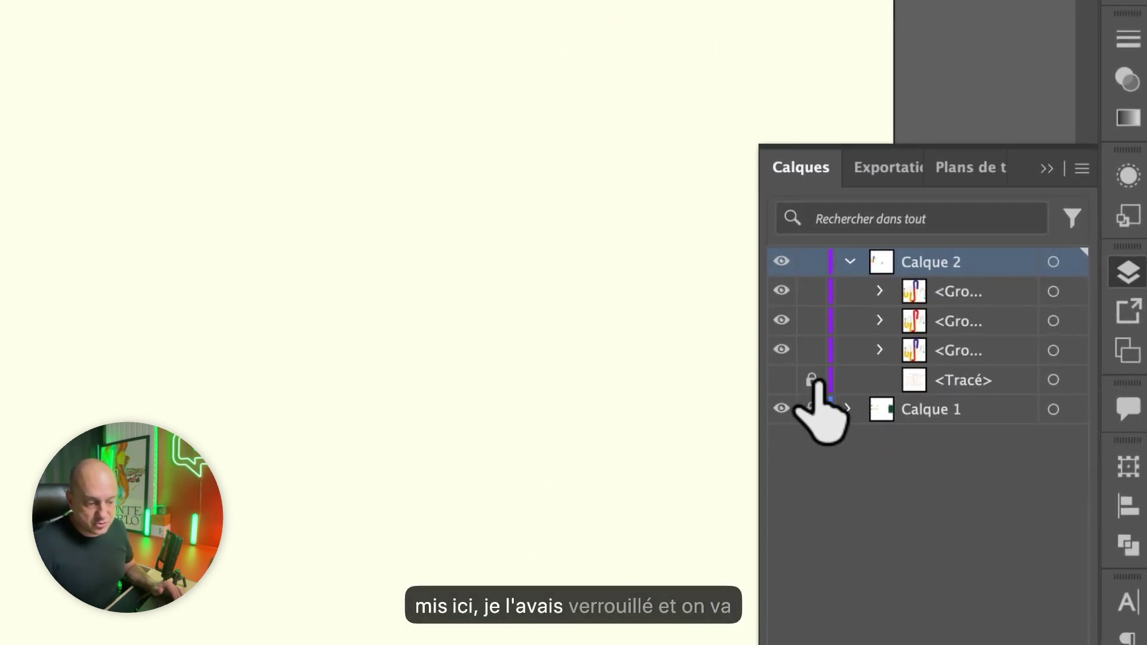
{"action": "left_click", "coordinate": [811, 380]}
{"action": "left_click", "coordinate": [781, 380]}
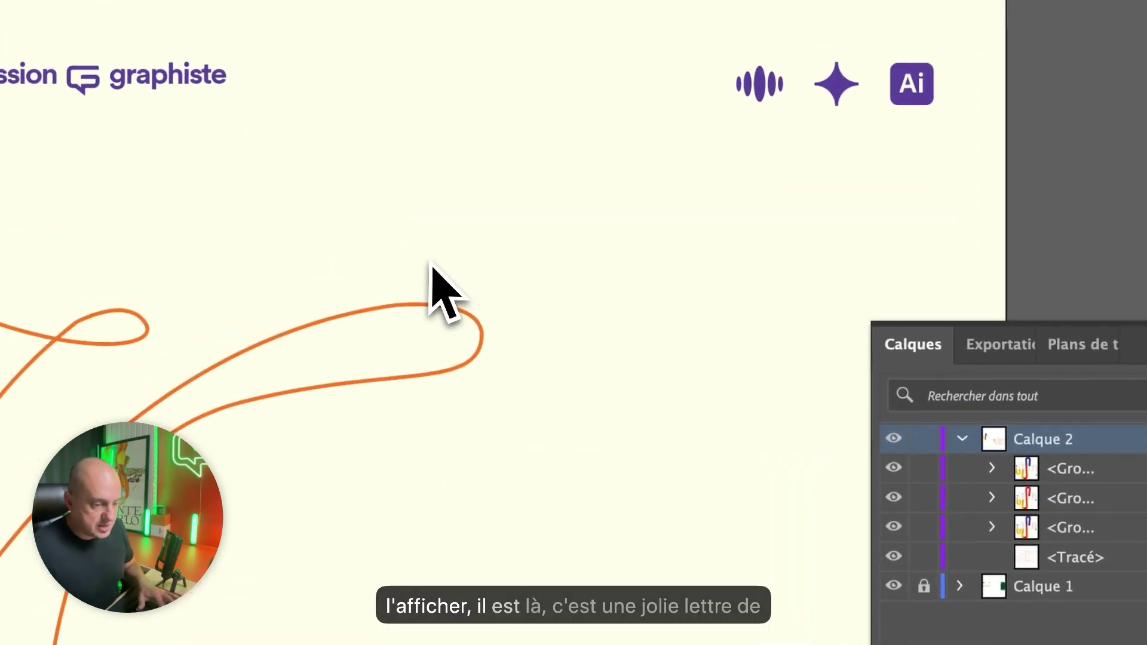
{"action": "key", "text": "space"}
{"action": "left_click_drag", "start_coordinate": [540, 313], "coordinate": [585, 320]}
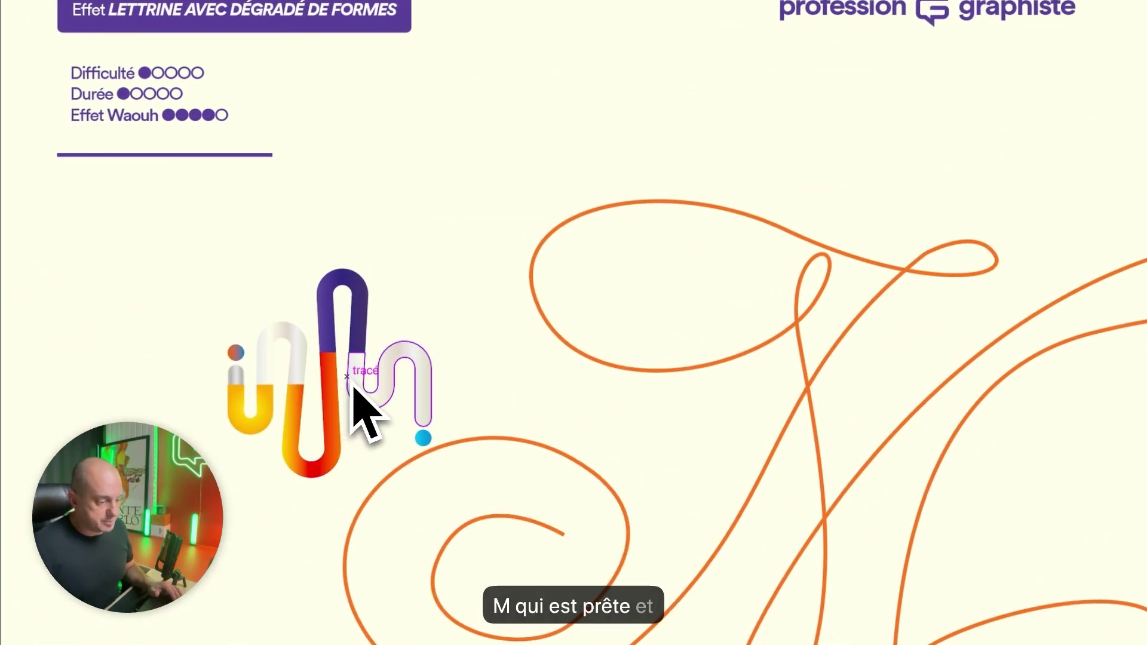
Shrink the grouped snake M to a small motif that suits the loops of the script lettering path.
{"action": "left_click", "coordinate": [355, 389]}
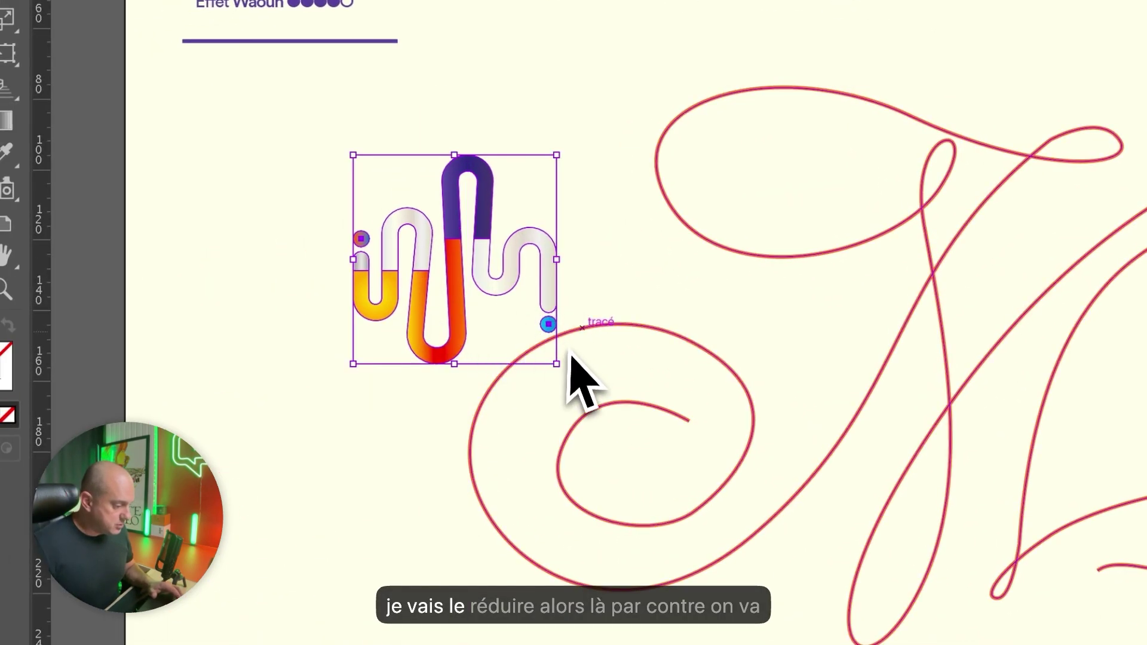
{"action": "left_click_drag", "start_coordinate": [537, 335], "coordinate": [441, 246]}
{"action": "mouse_move", "coordinate": [410, 203]}
{"action": "left_mouse_down"}
{"action": "mouse_move", "coordinate": [640, 409]}
{"action": "mouse_move", "coordinate": [687, 426]}
{"action": "mouse_move", "coordinate": [699, 449]}
{"action": "mouse_move", "coordinate": [693, 442]}
{"action": "mouse_move", "coordinate": [680, 467]}
{"action": "mouse_move", "coordinate": [589, 467]}
{"action": "mouse_move", "coordinate": [538, 504]}
{"action": "mouse_move", "coordinate": [529, 638]}
{"action": "mouse_move", "coordinate": [641, 599]}
{"action": "left_mouse_up"}
{"action": "scroll", "coordinate": [762, 315], "scroll_direction": "up", "scroll_amount": 2}
Shrink the snake M motif to about 18 px high and place it in the empty area above the script lettering's upper-left loop.
{"action": "mouse_move", "coordinate": [593, 322]}
{"action": "left_mouse_down"}
{"action": "mouse_move", "coordinate": [692, 225]}
{"action": "mouse_move", "coordinate": [652, 137]}
{"action": "mouse_move", "coordinate": [459, 101]}
{"action": "left_mouse_up"}
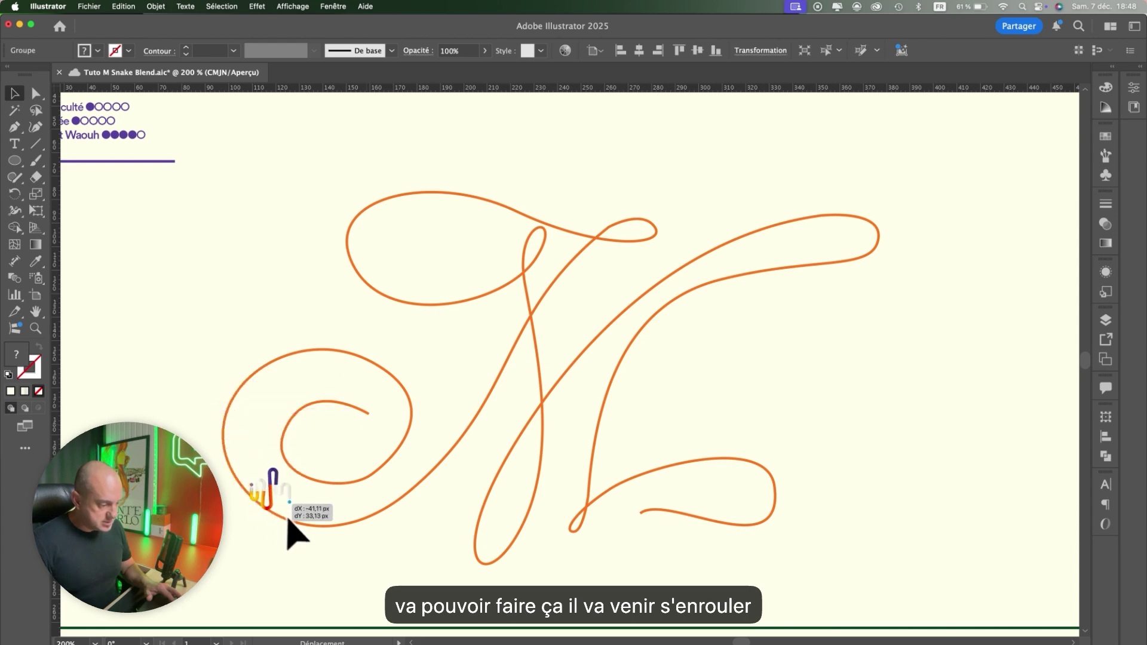
{"action": "left_click_drag", "start_coordinate": [296, 534], "coordinate": [444, 506]}
{"action": "mouse_move", "coordinate": [565, 295]}
{"action": "left_mouse_down"}
{"action": "mouse_move", "coordinate": [650, 252]}
{"action": "mouse_move", "coordinate": [440, 214]}
{"action": "left_mouse_up"}
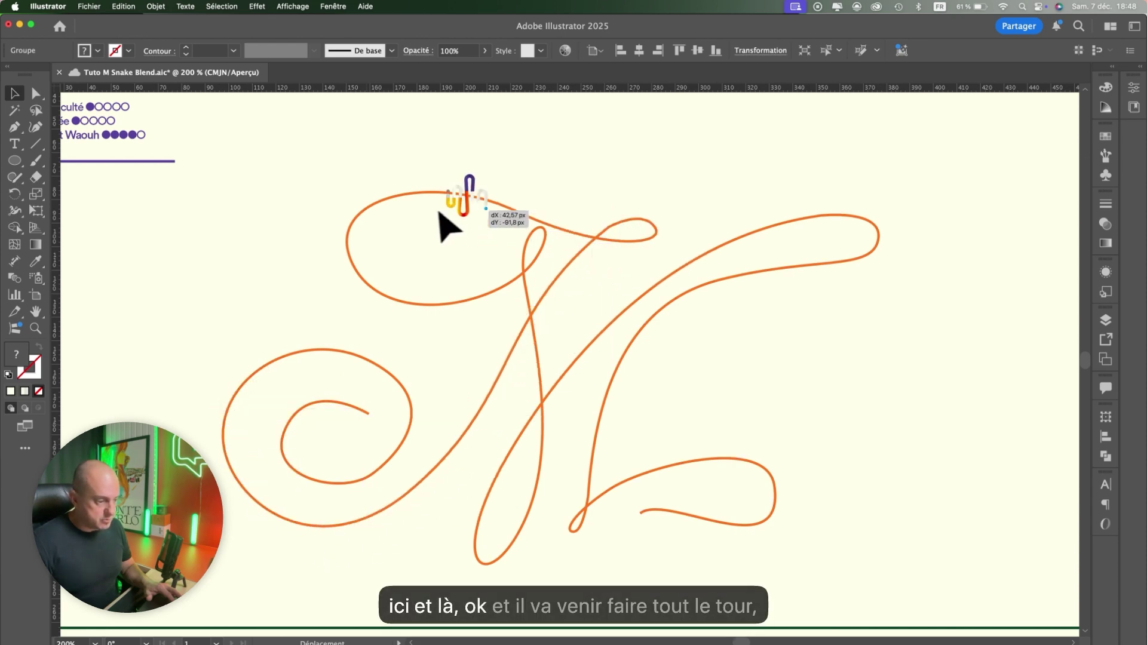
{"action": "mouse_move", "coordinate": [542, 293]}
{"action": "left_mouse_down"}
{"action": "mouse_move", "coordinate": [256, 184]}
{"action": "mouse_move", "coordinate": [271, 154]}
{"action": "left_mouse_up"}
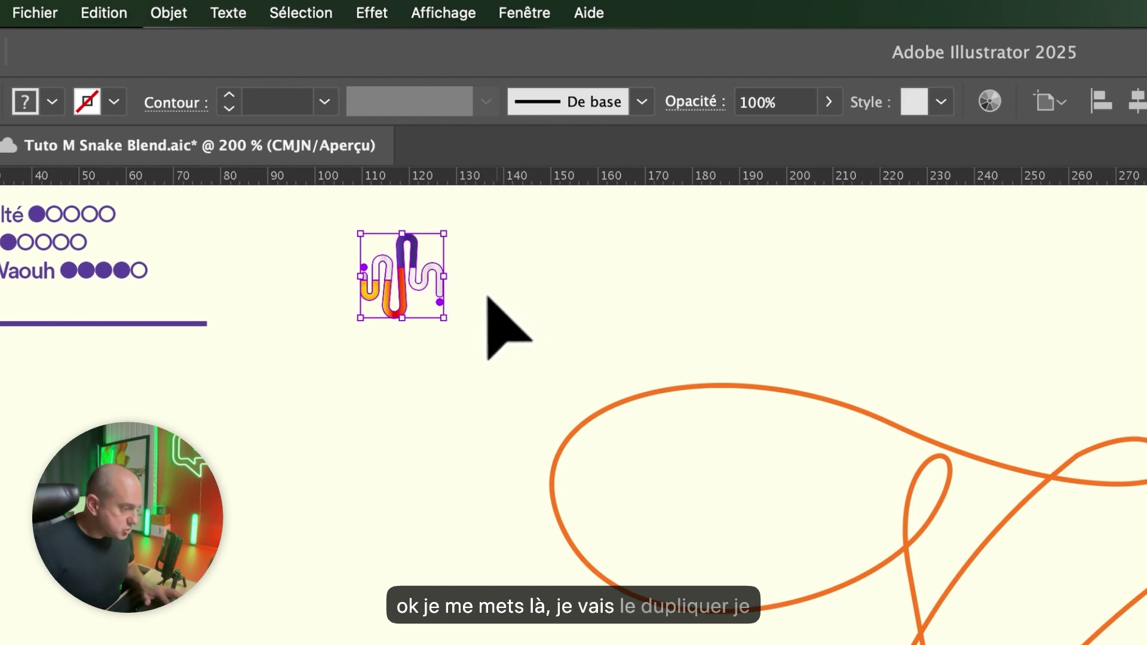
Duplicate the motif horizontally at about 49 px intervals to form a row of seven above the lettering.
{"action": "left_click_drag", "start_coordinate": [415, 312], "coordinate": [667, 315]}
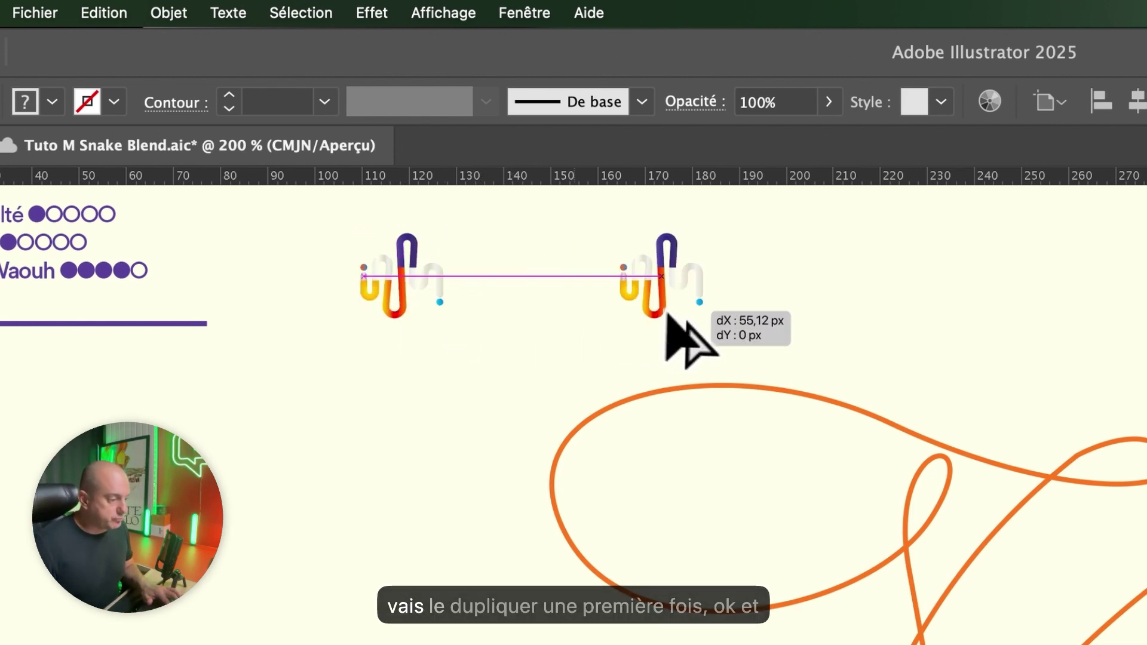
{"action": "left_click_drag", "start_coordinate": [668, 313], "coordinate": [641, 312]}
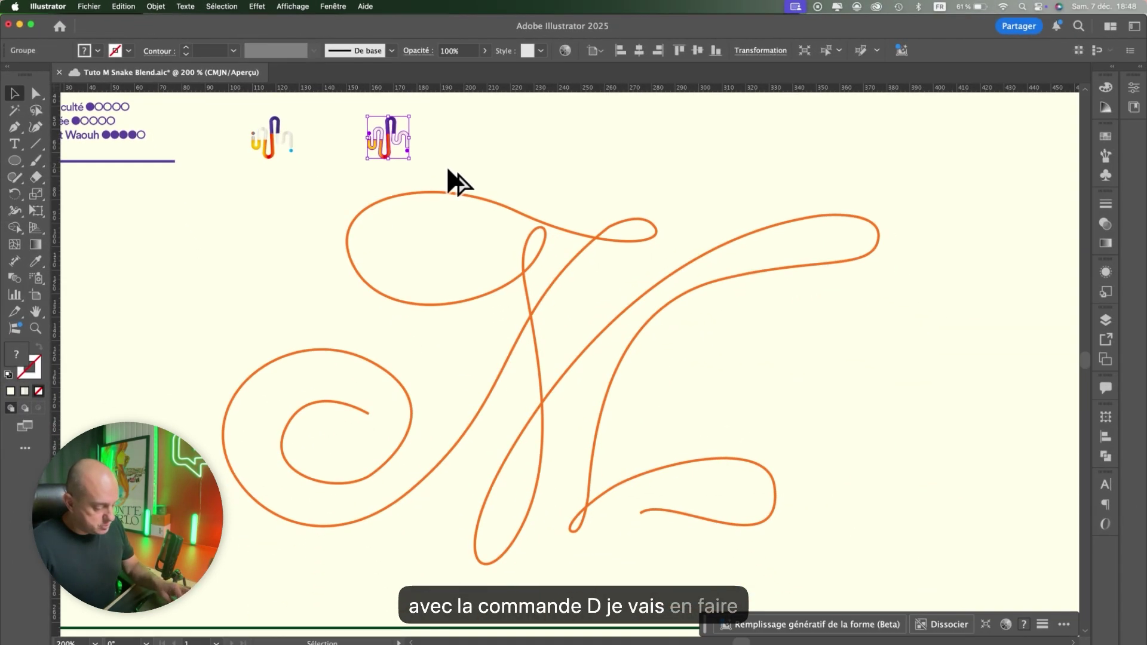
{"action": "key", "text": "super+d"}
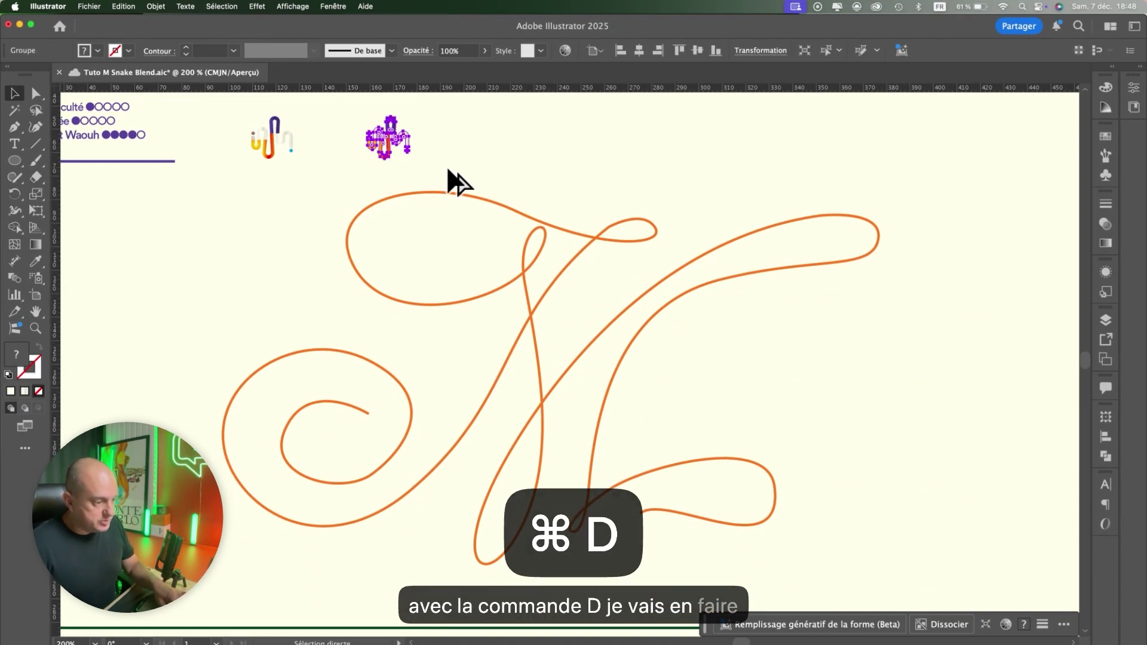
{"action": "key", "text": "super+d"}
{"action": "key", "text": "super+d"}
{"action": "key", "text": "super+d"}
{"action": "key", "text": "super+d"}
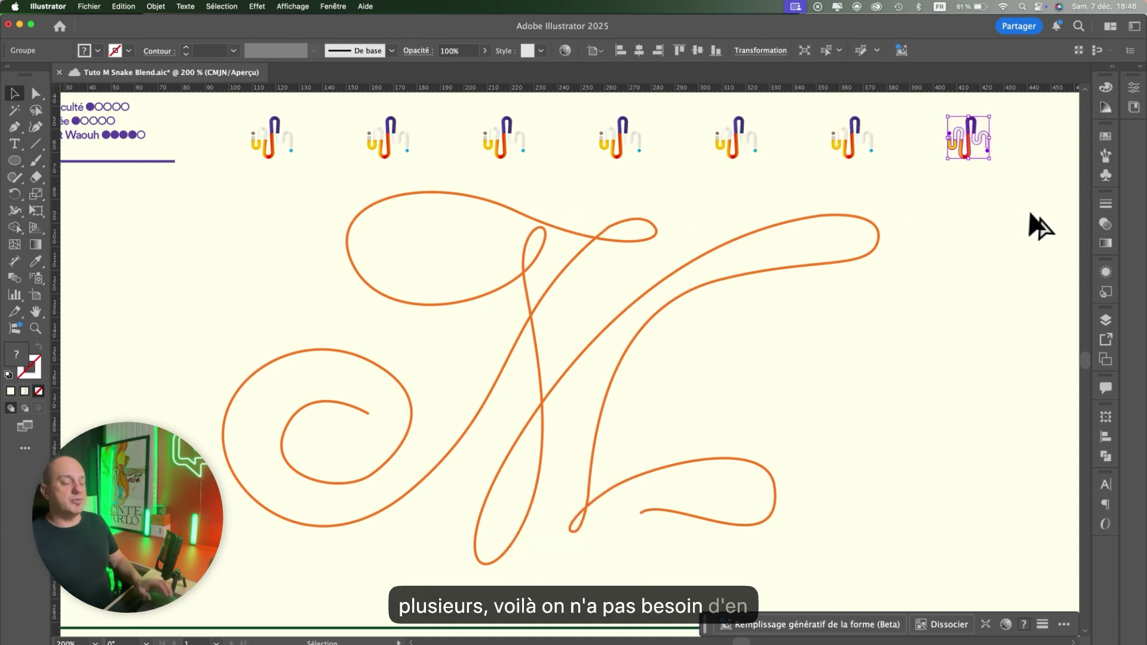
Copy the first two motifs of the row into the empty area on the artboard's left side as spares.
{"action": "key", "text": "space"}
{"action": "left_click_drag", "start_coordinate": [648, 202], "coordinate": [668, 257]}
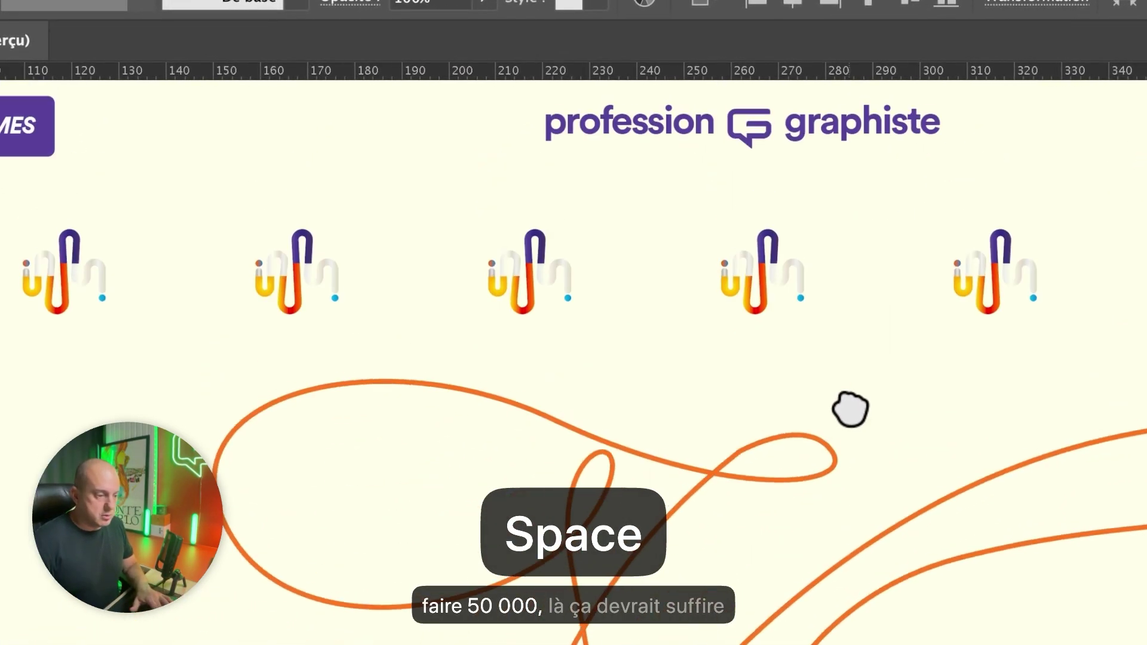
{"action": "left_click_drag", "start_coordinate": [463, 242], "coordinate": [854, 338]}
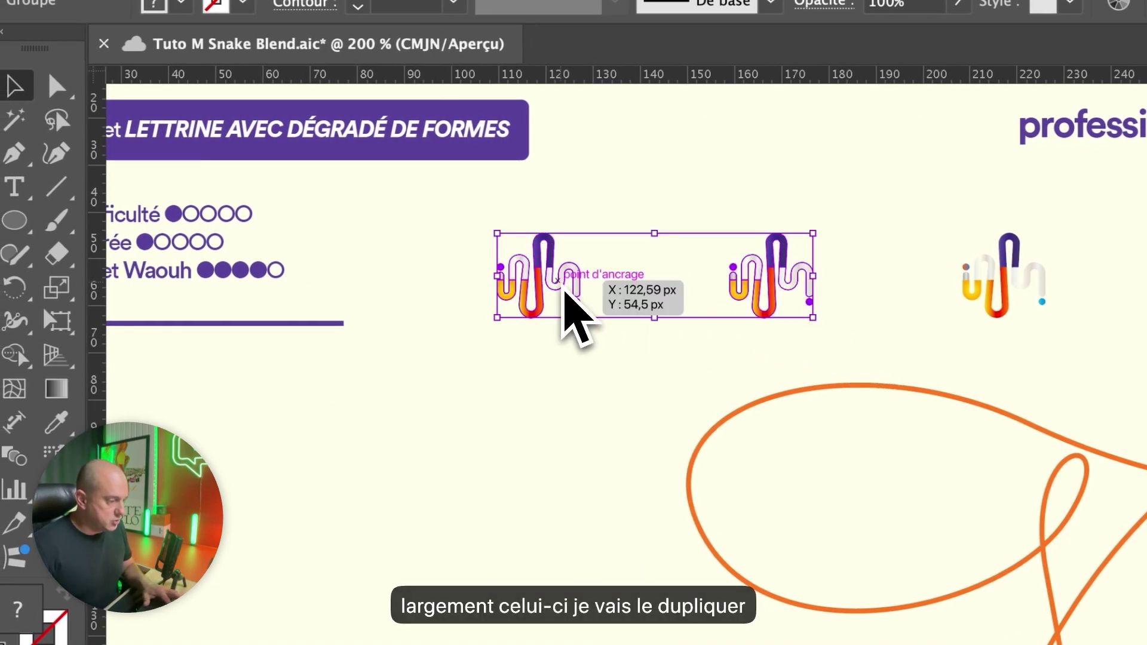
{"action": "left_click_drag", "start_coordinate": [564, 289], "coordinate": [308, 353]}
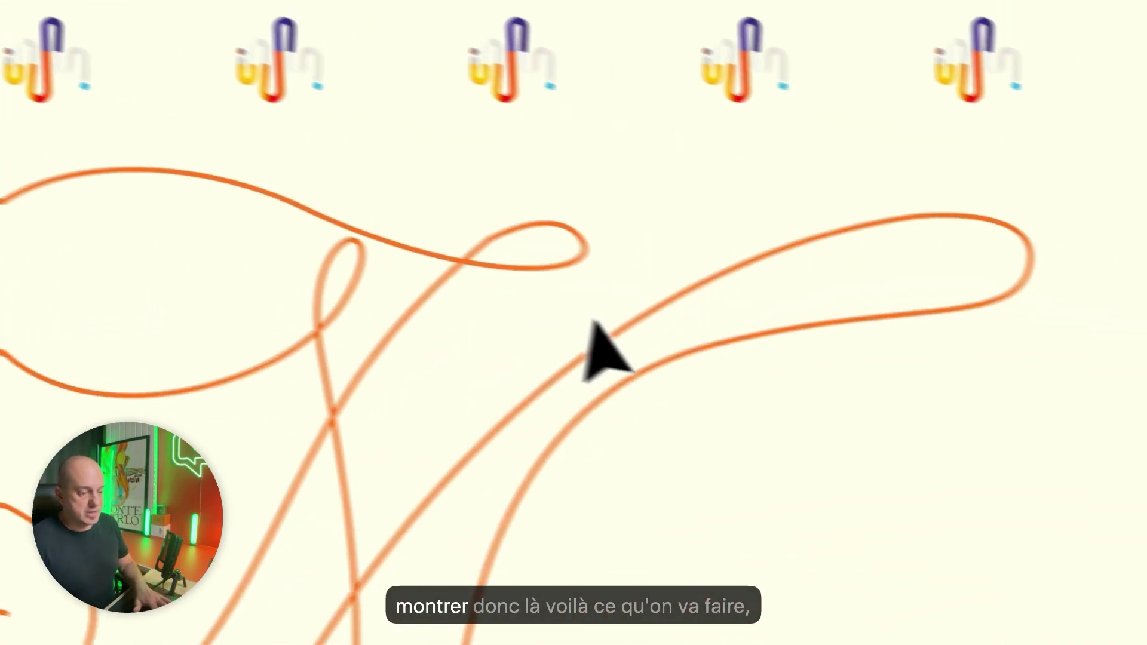
{"action": "left_click", "coordinate": [832, 326]}
{"action": "key", "text": "space"}
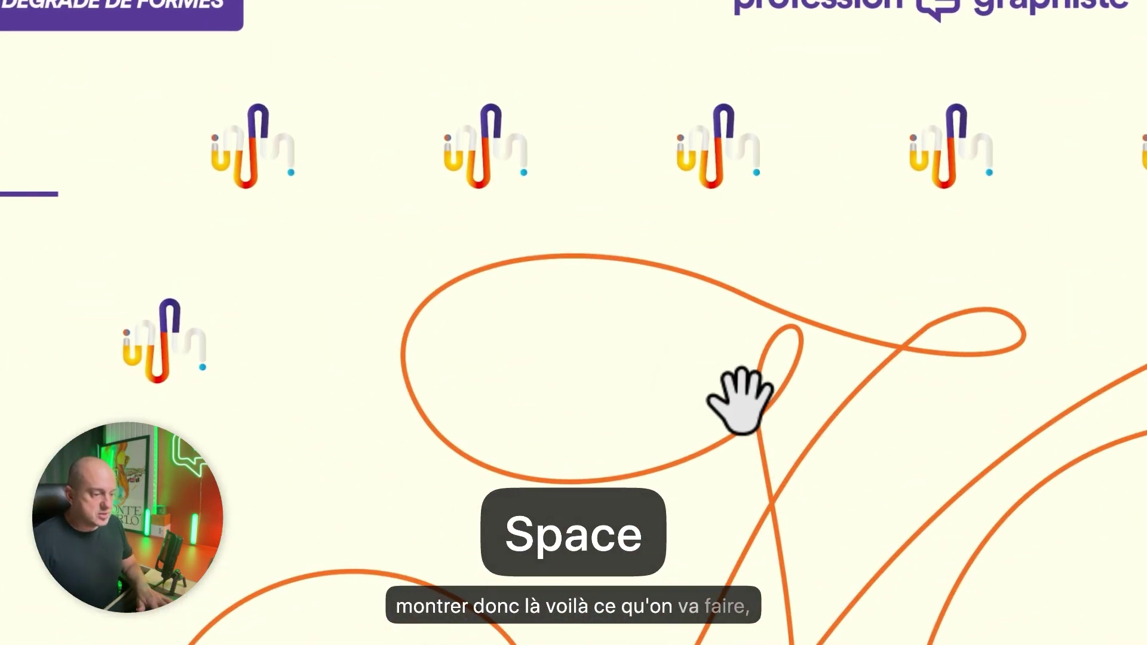
{"action": "left_click_drag", "start_coordinate": [730, 431], "coordinate": [580, 507]}
Create a shape blend from the seven snake M motifs in the row.
{"action": "left_click_drag", "start_coordinate": [96, 106], "coordinate": [830, 403]}
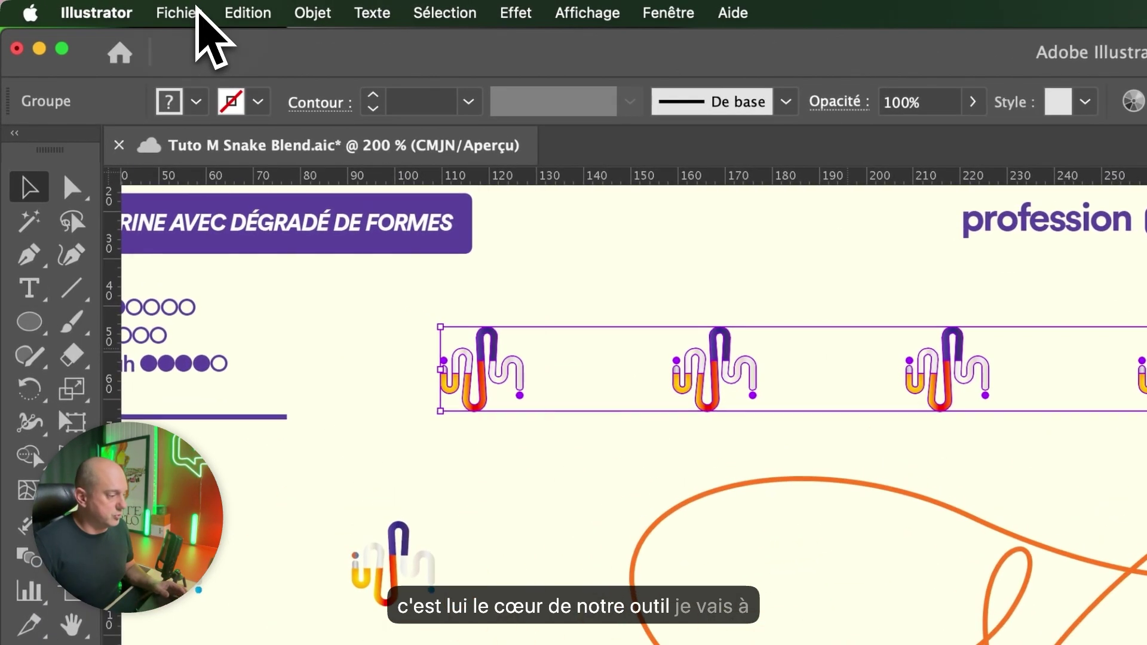
{"action": "left_click", "coordinate": [124, 6]}
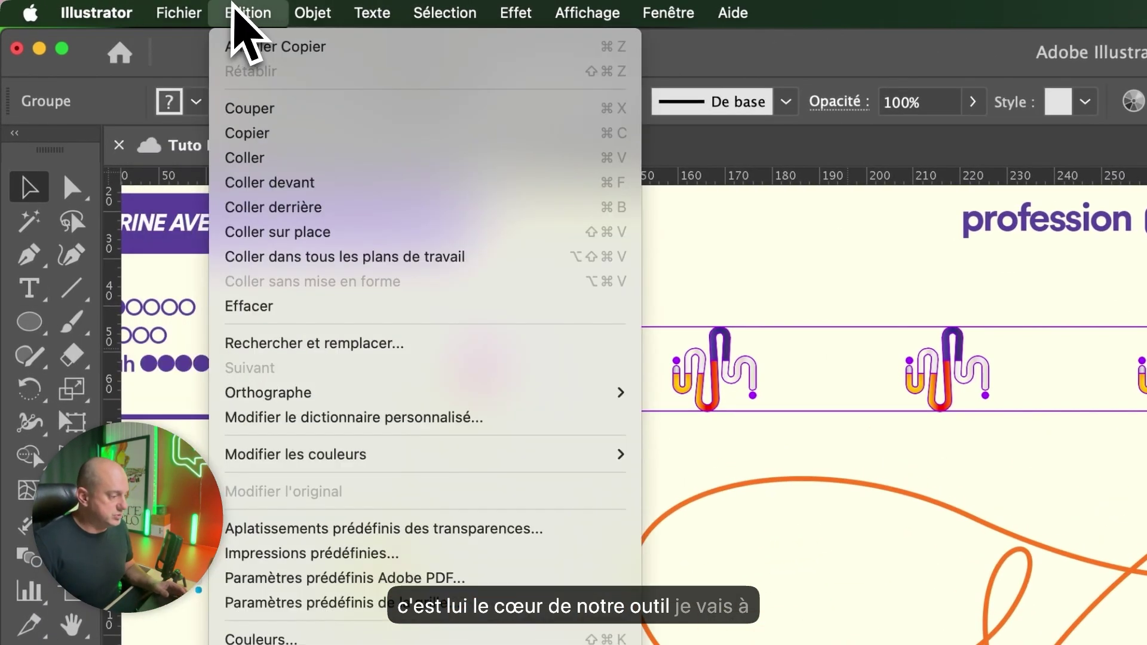
{"action": "mouse_move", "coordinate": [299, 13]}
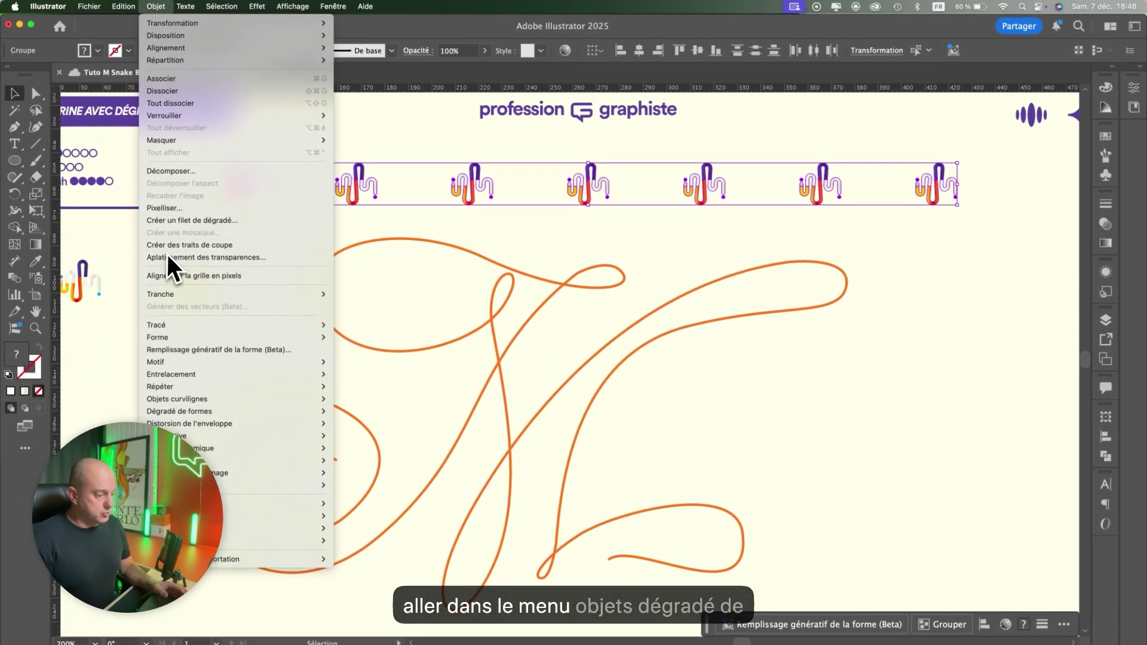
{"action": "mouse_move", "coordinate": [224, 411]}
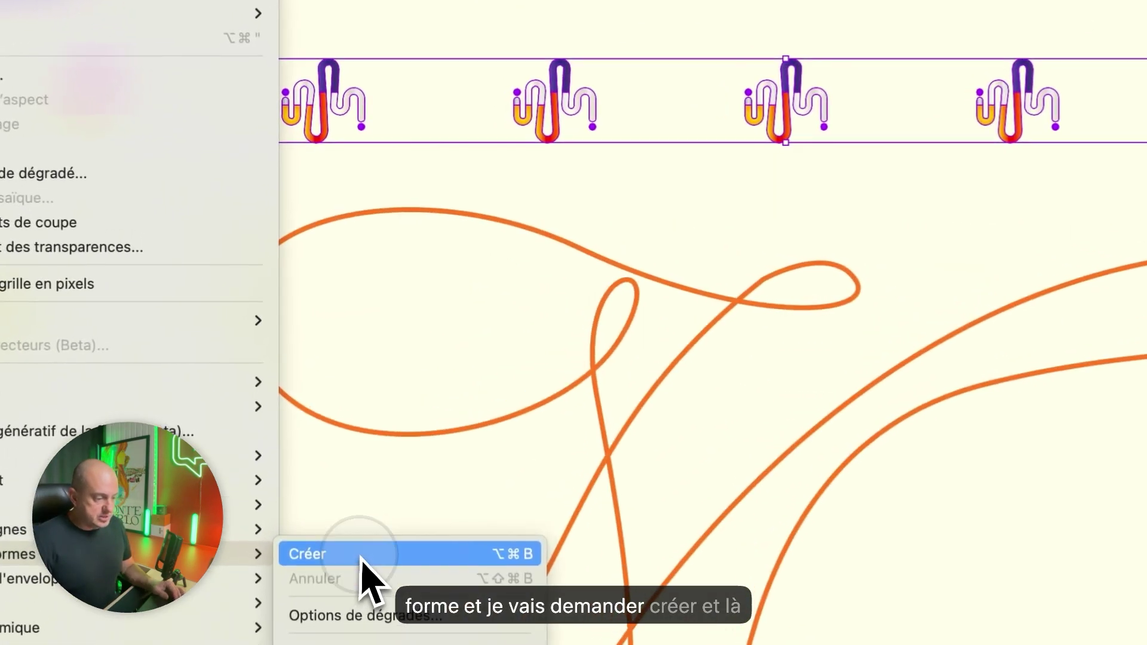
{"action": "left_click", "coordinate": [350, 412]}
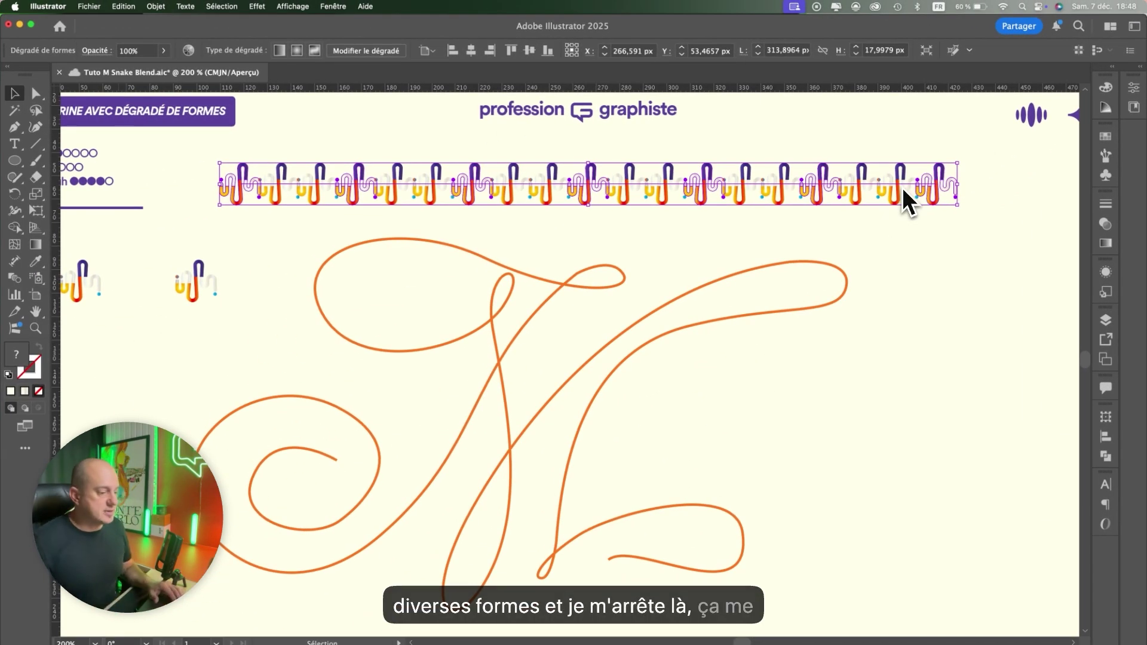
Duplicate the blended row just above itself and replace the copy's blend spine with the script M path.
{"action": "left_click_drag", "start_coordinate": [397, 200], "coordinate": [399, 145]}
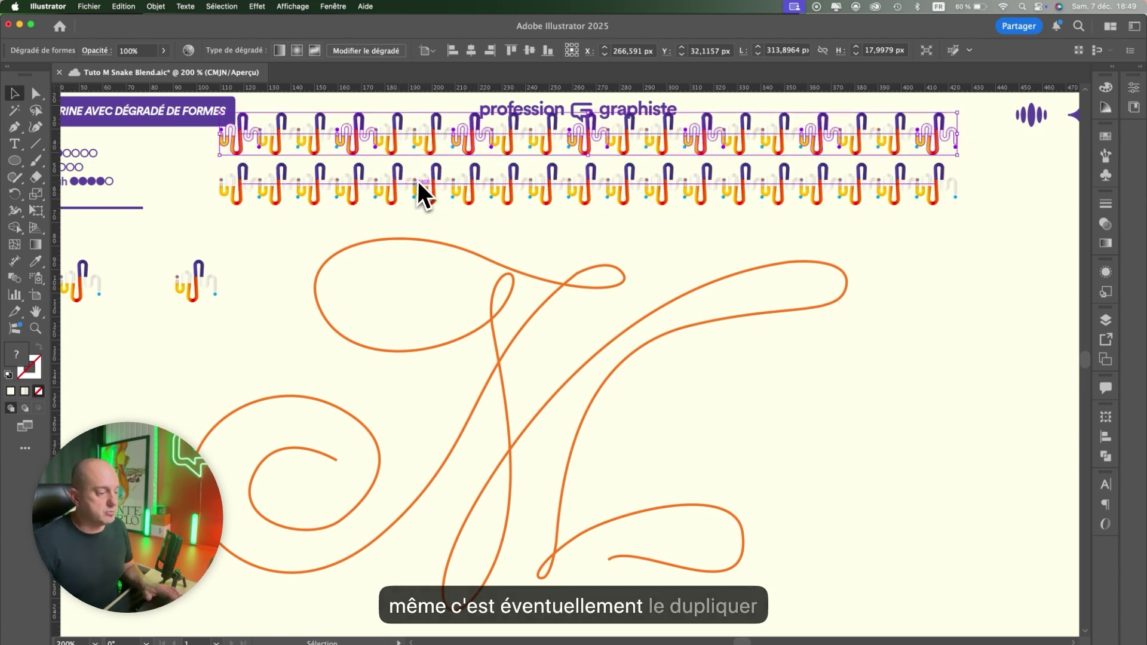
{"action": "left_click", "coordinate": [515, 272], "text": "shift"}
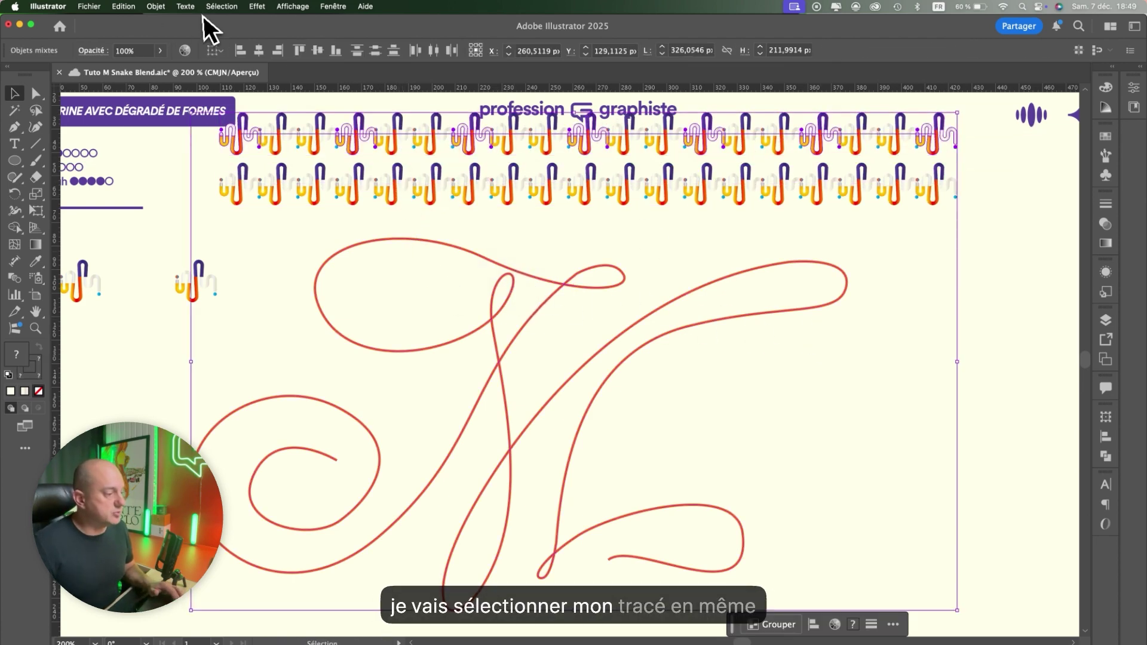
{"action": "left_click", "coordinate": [163, 5]}
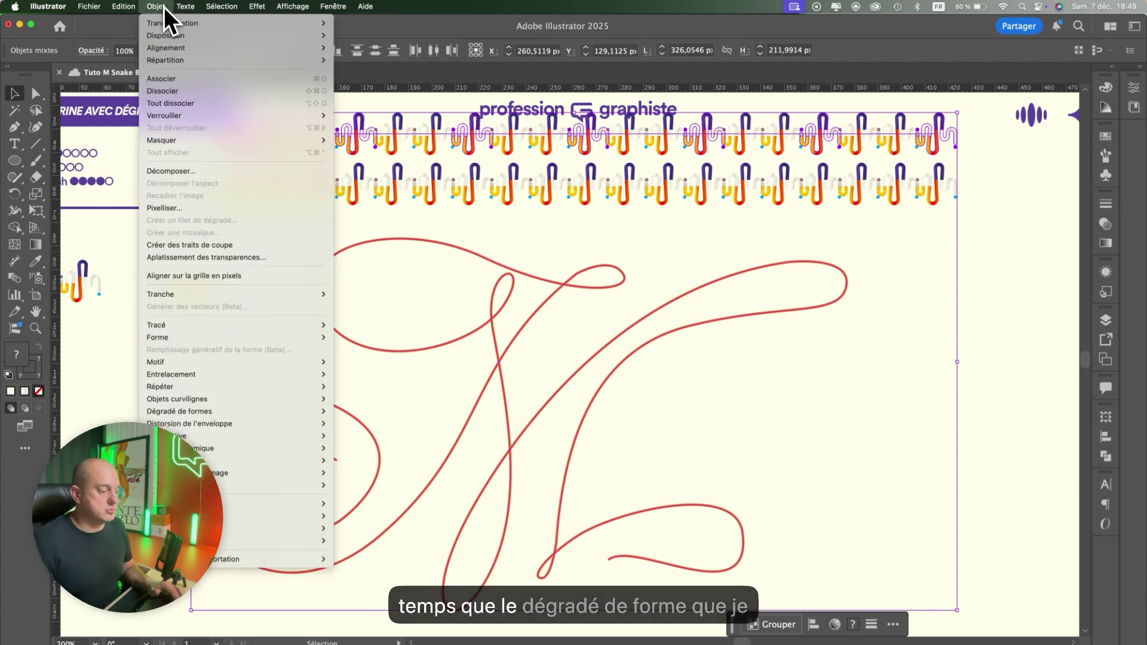
{"action": "mouse_move", "coordinate": [254, 395]}
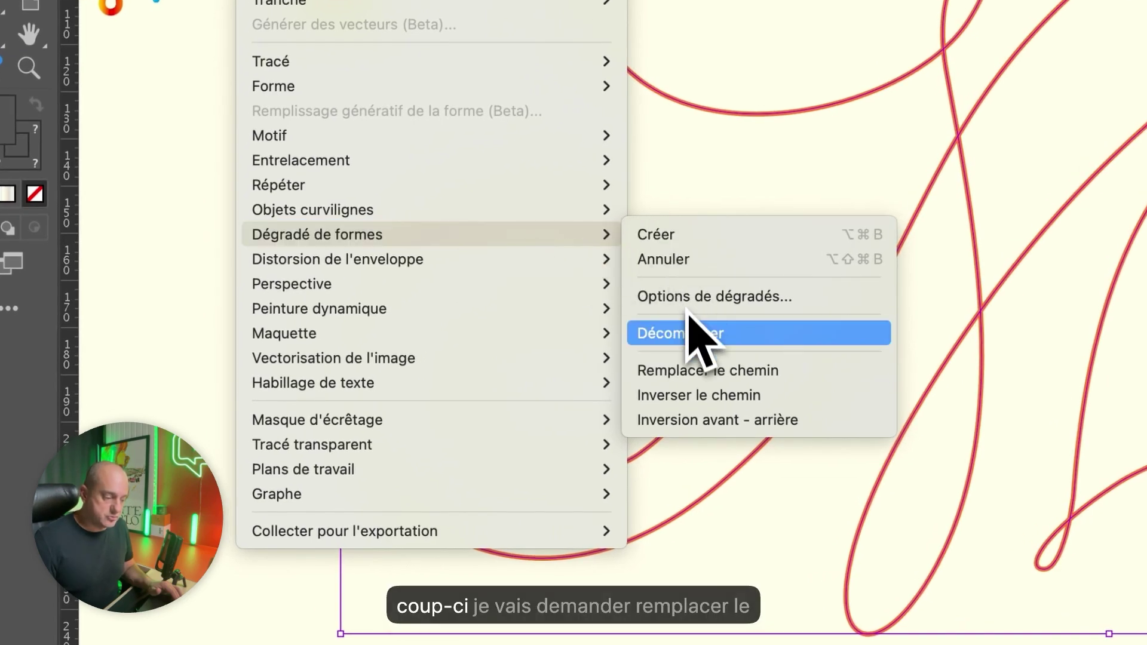
{"action": "left_click", "coordinate": [688, 371]}
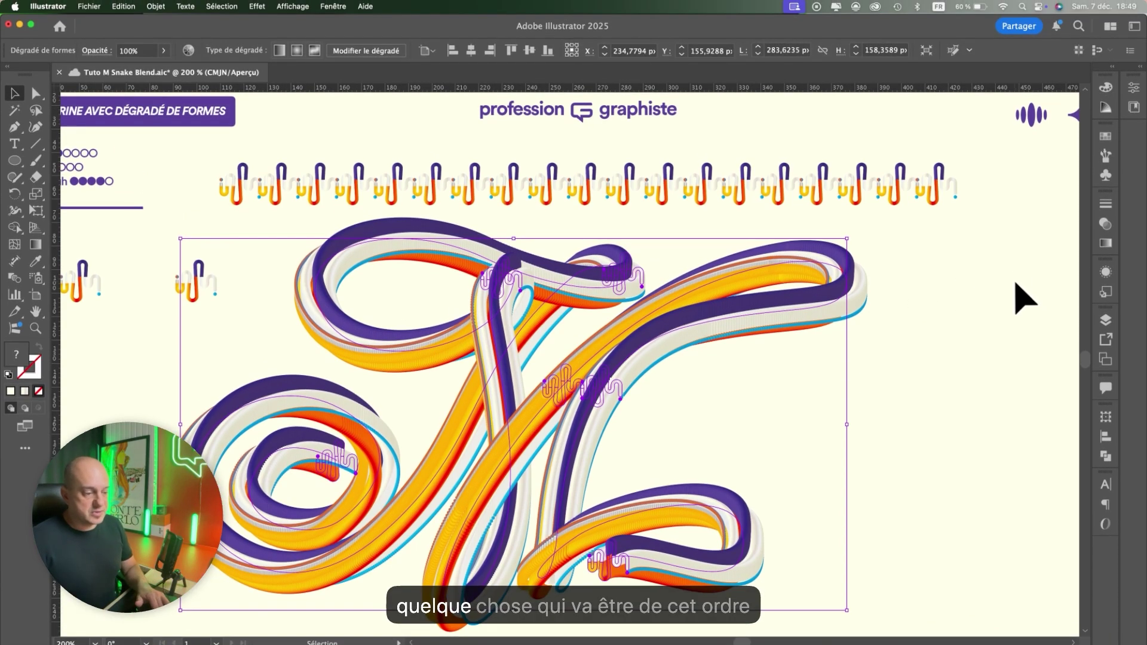
{"action": "left_click", "coordinate": [1024, 228]}
{"action": "key", "text": "space"}
{"action": "left_click_drag", "start_coordinate": [963, 340], "coordinate": [973, 325]}
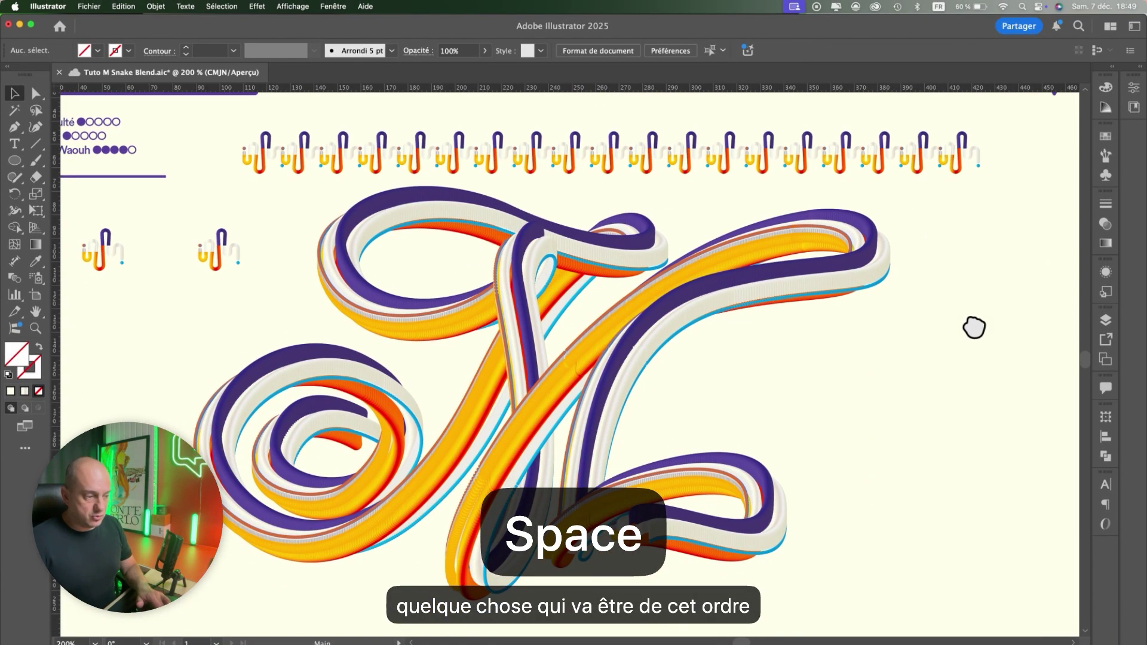
Set the script M blend's spacing to specified steps with a value of 700.
{"action": "left_click", "coordinate": [714, 343]}
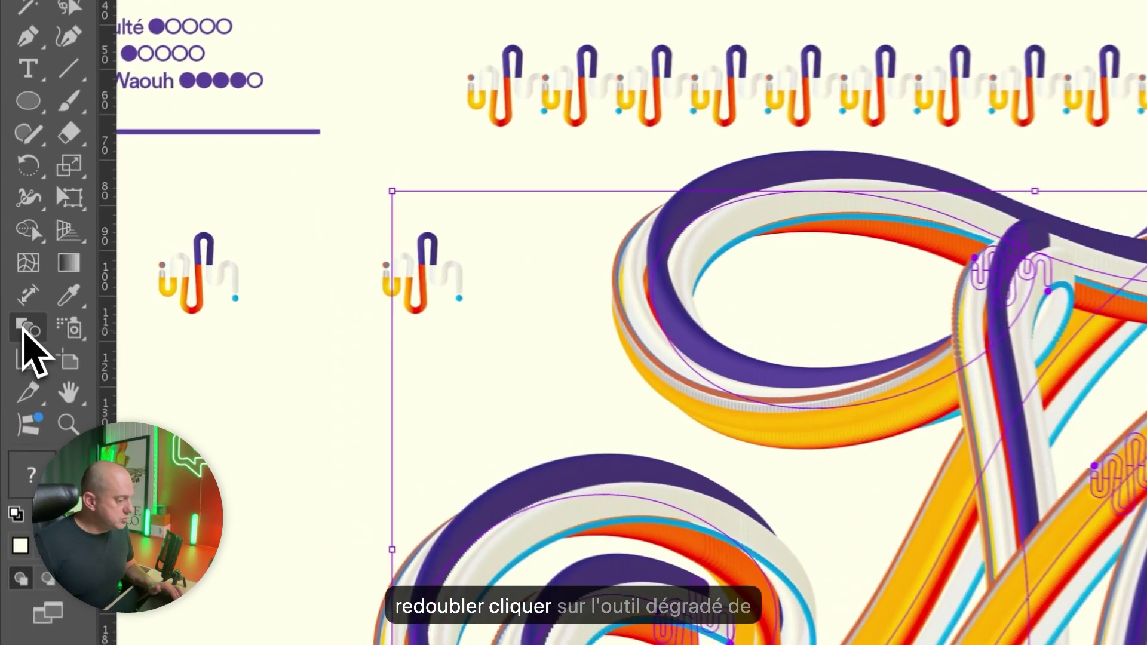
{"action": "double_click", "coordinate": [14, 278]}
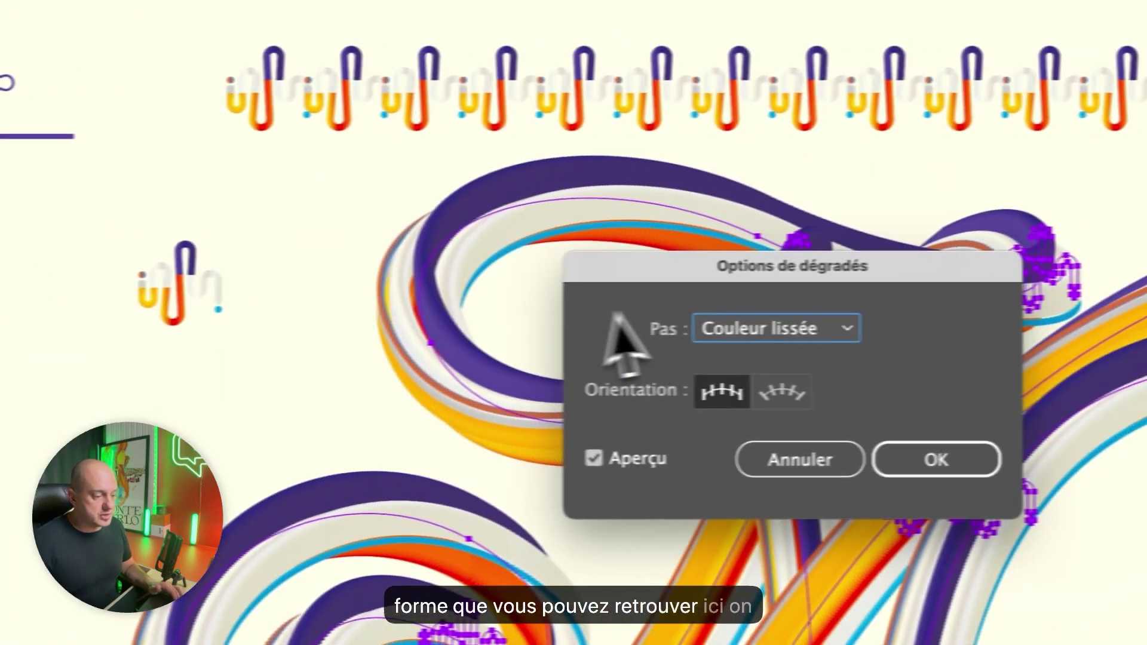
{"action": "left_click", "coordinate": [1061, 319]}
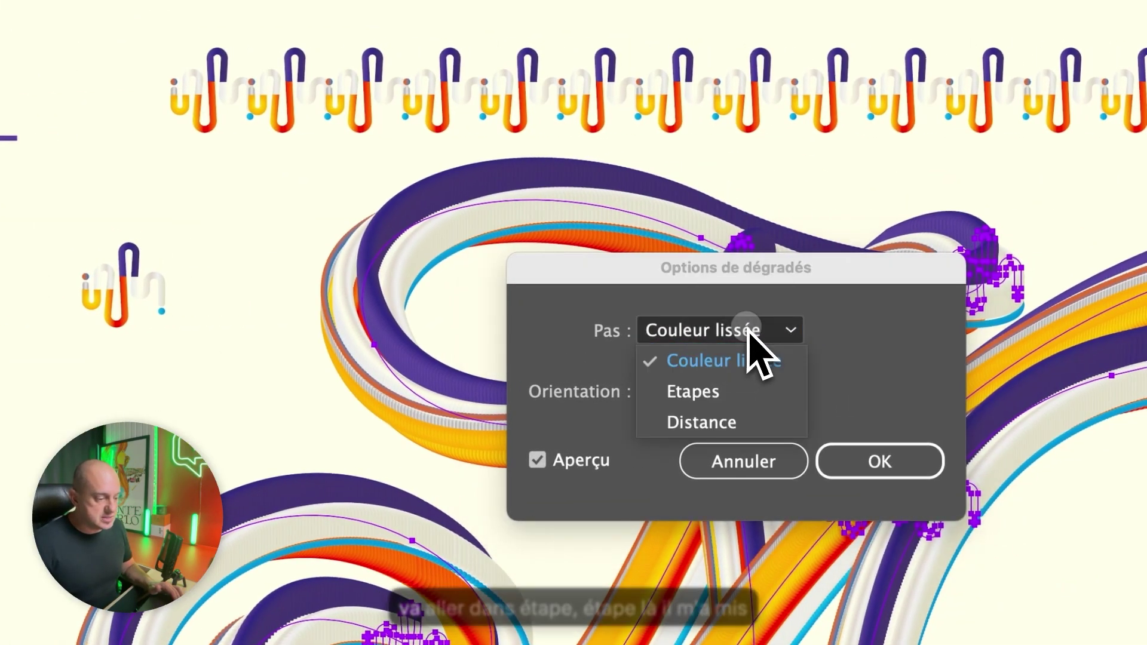
{"action": "left_click", "coordinate": [748, 390]}
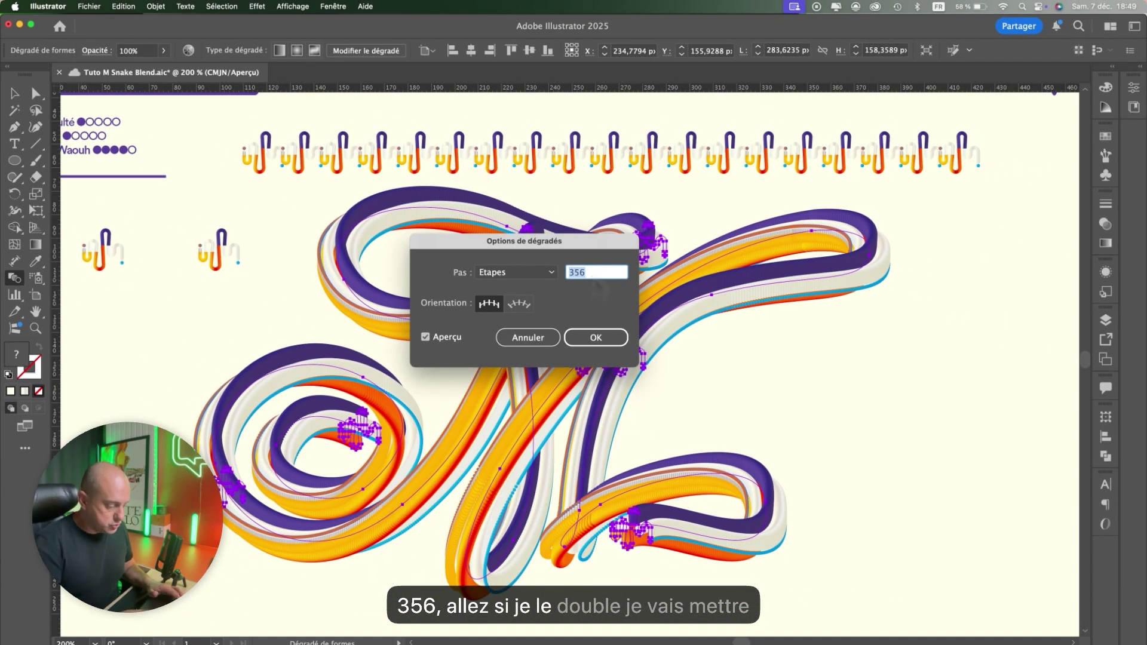
{"action": "type", "text": "700"}
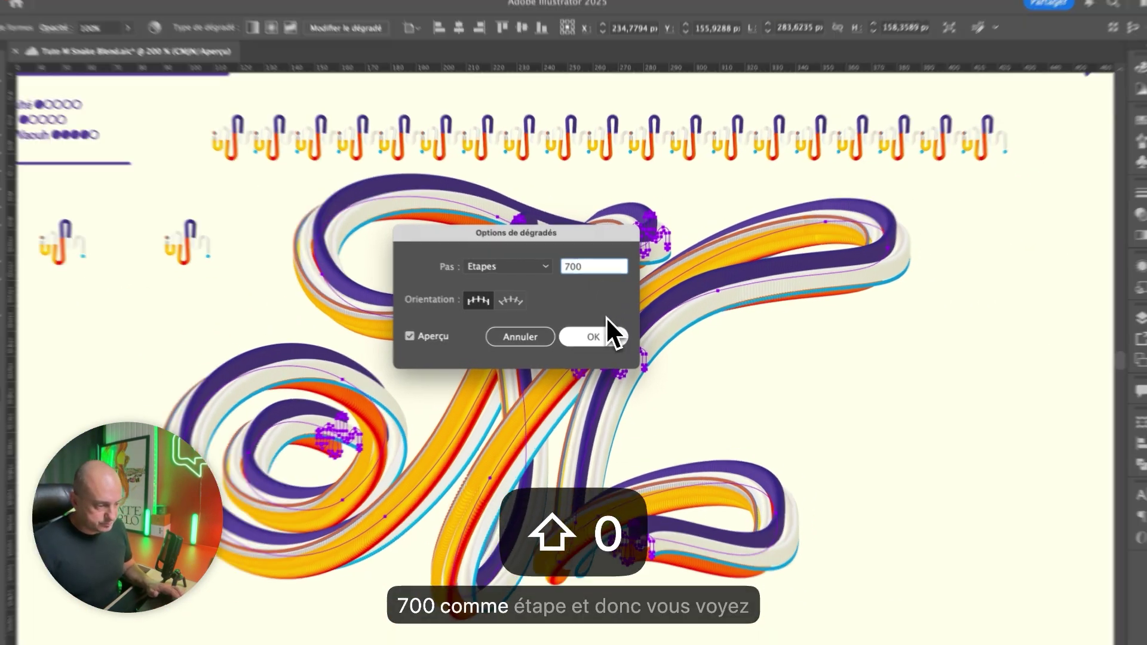
{"action": "left_click", "coordinate": [609, 337]}
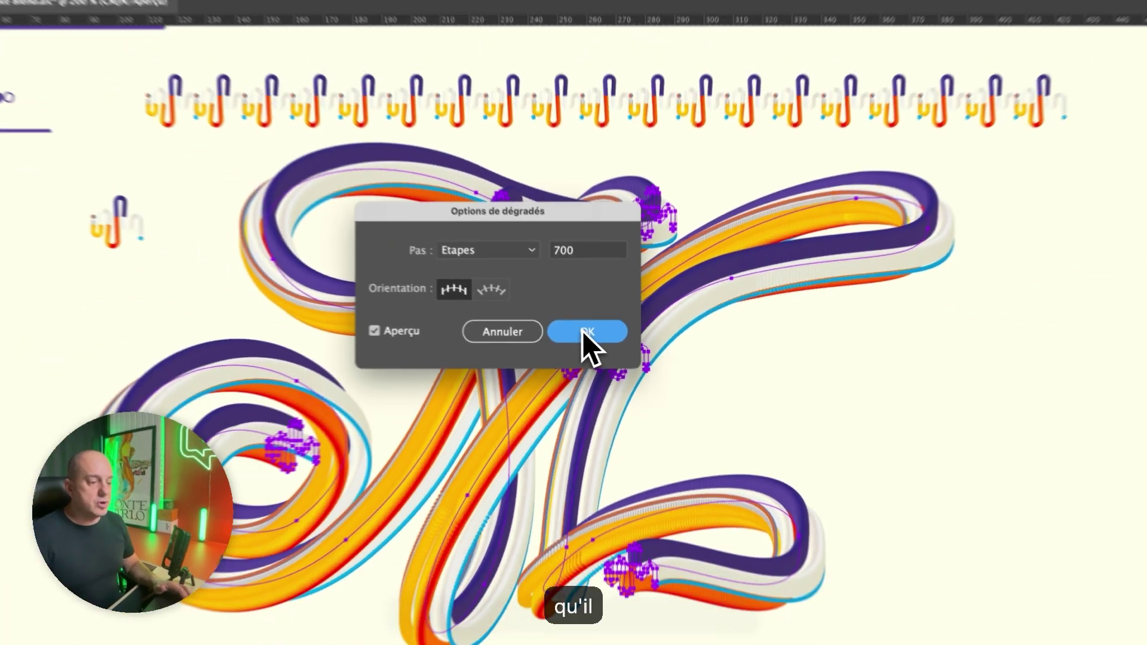
{"action": "left_click", "coordinate": [596, 338]}
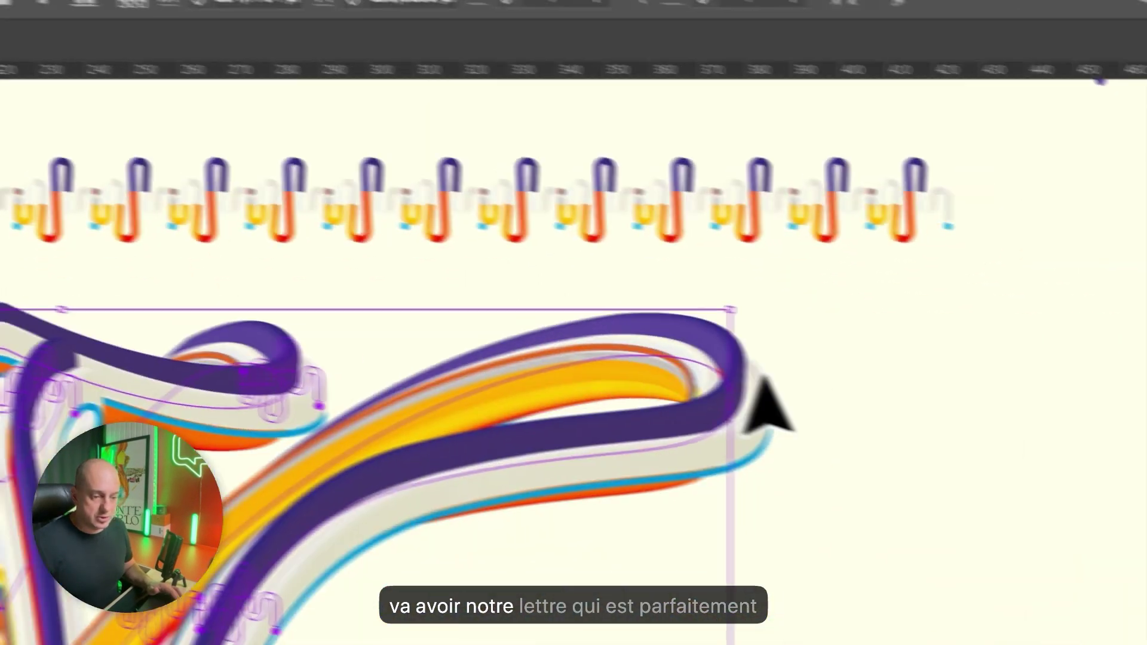
{"action": "left_click", "coordinate": [1038, 437]}
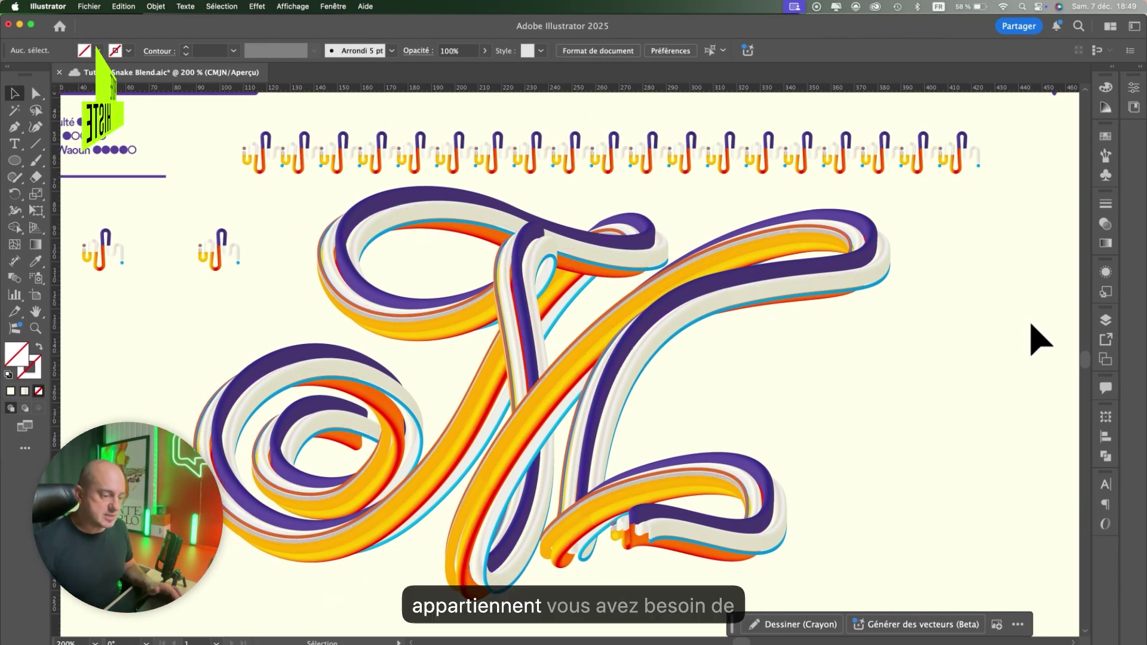
Try inverting the script M blend's front-to-back order, and undo it.
{"action": "left_click", "coordinate": [523, 308]}
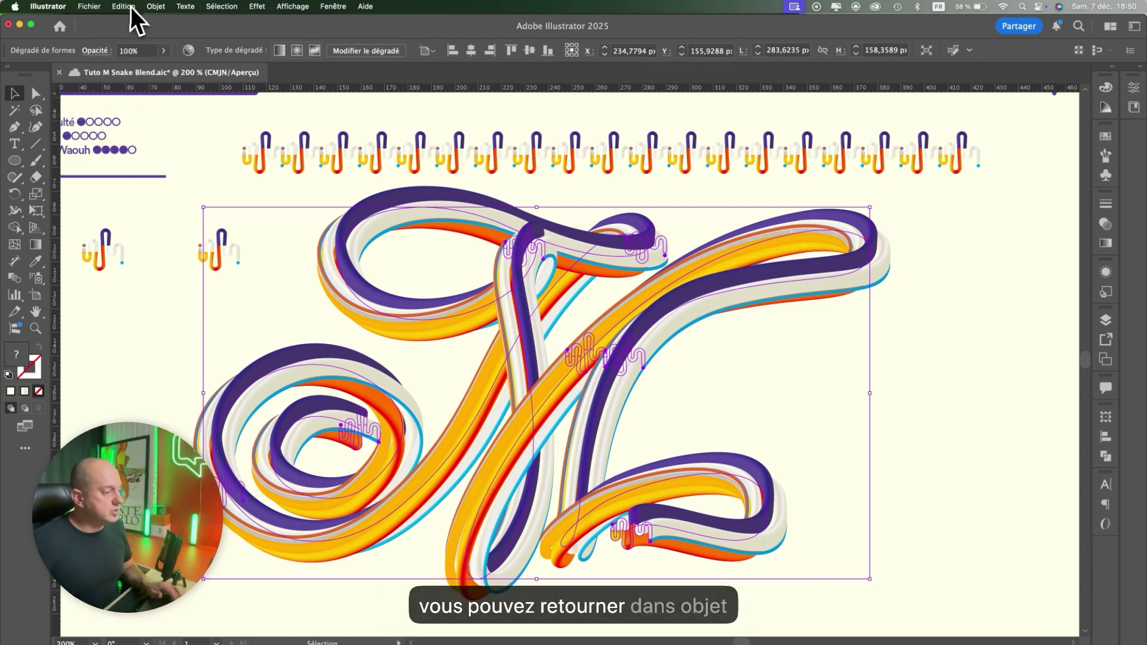
{"action": "left_click", "coordinate": [156, 7]}
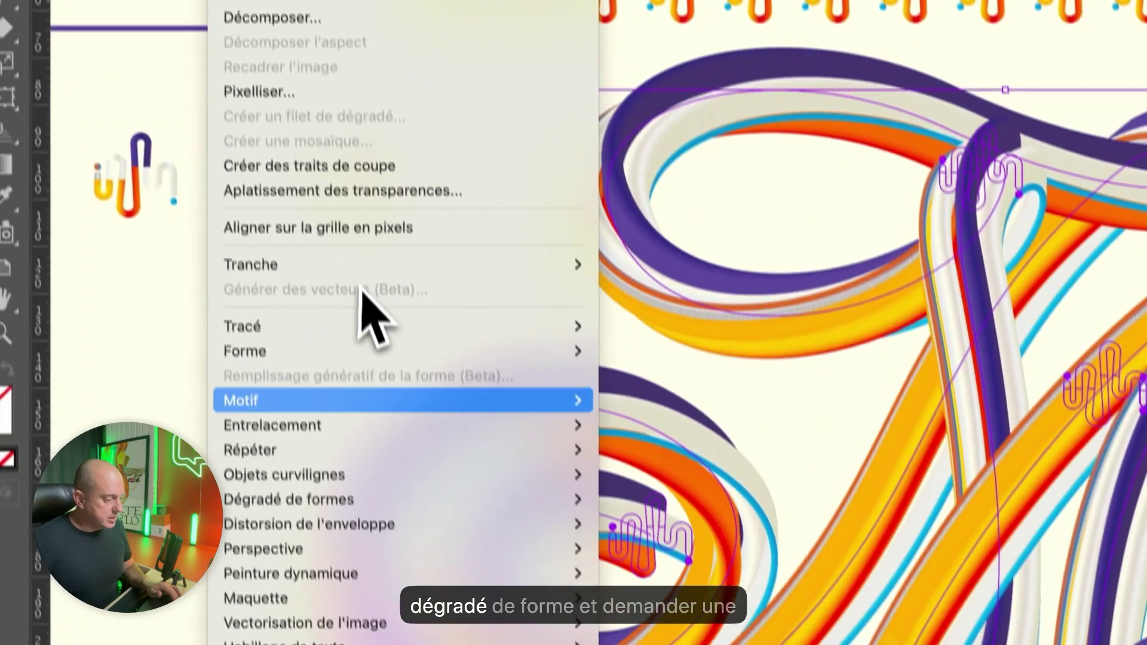
{"action": "mouse_move", "coordinate": [231, 408]}
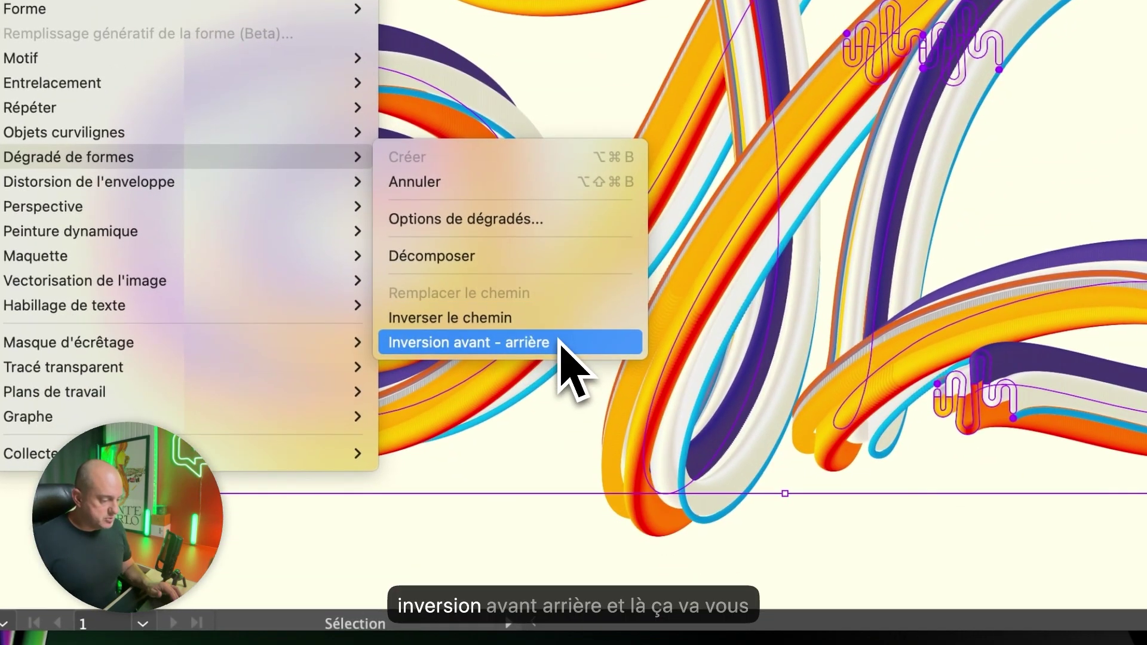
{"action": "left_click", "coordinate": [767, 638]}
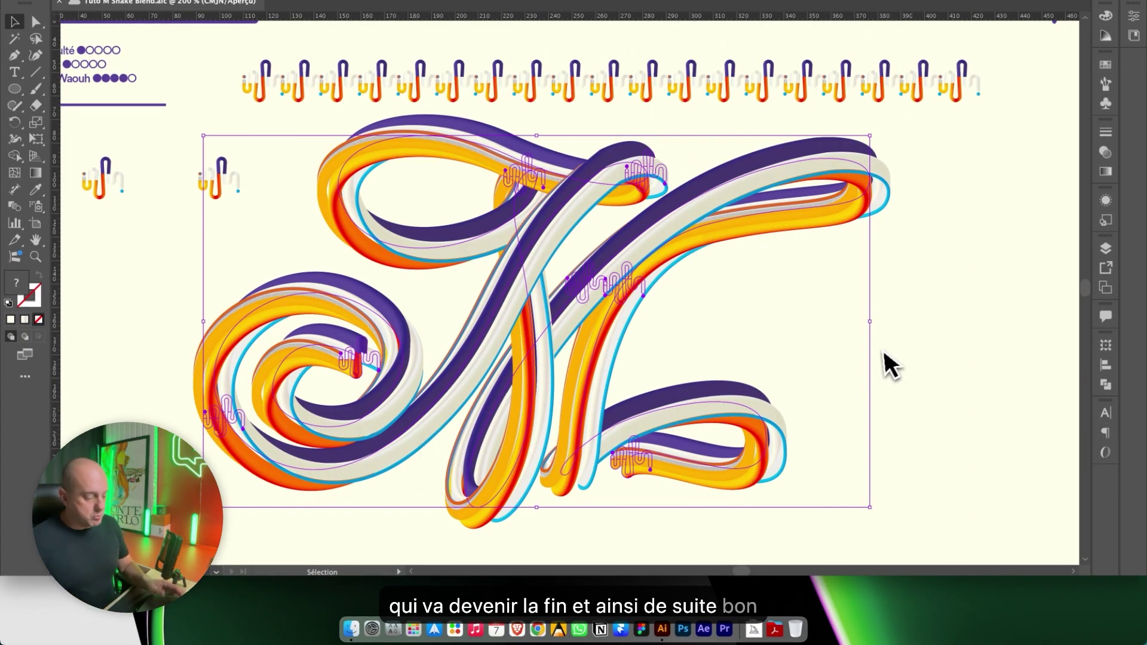
{"action": "key", "text": "super+z"}
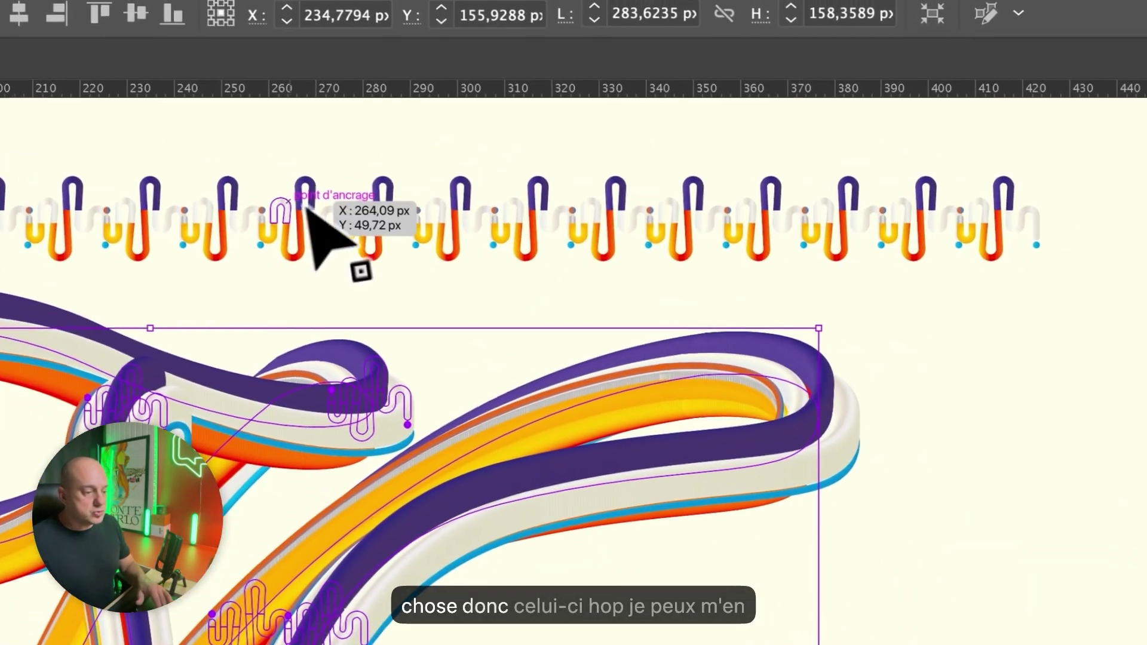
Delete the blended row above the script M and create a shape blend from just two snake M motifs.
{"action": "left_click", "coordinate": [150, 173]}
{"action": "key", "text": "BackSpace"}
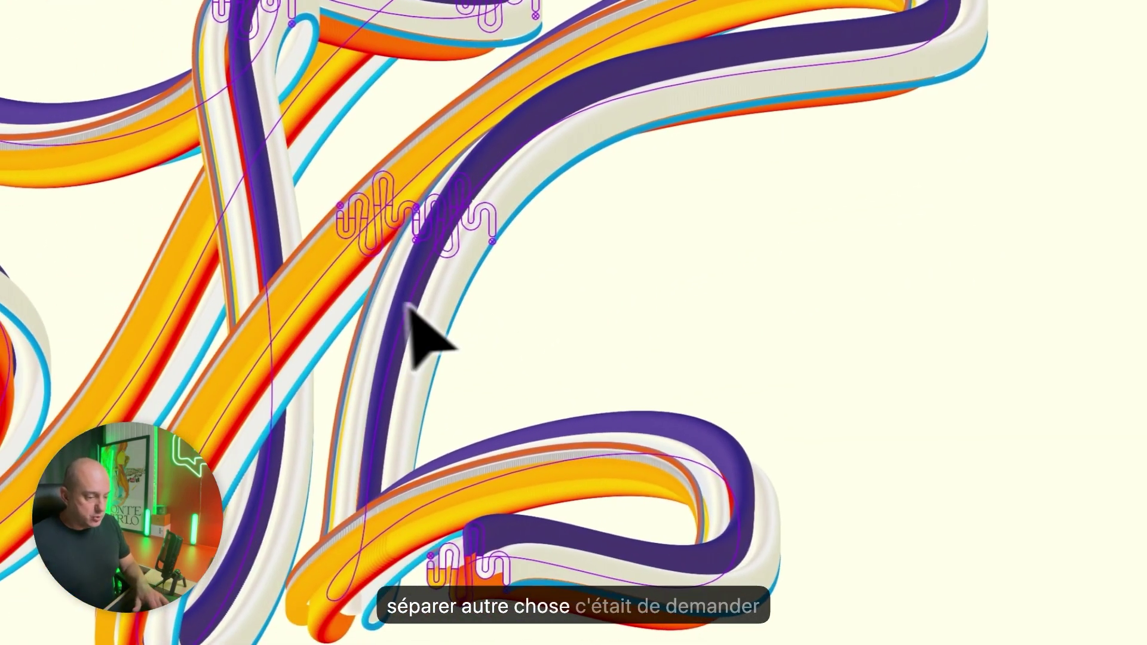
{"action": "left_click_drag", "start_coordinate": [410, 300], "coordinate": [558, 366]}
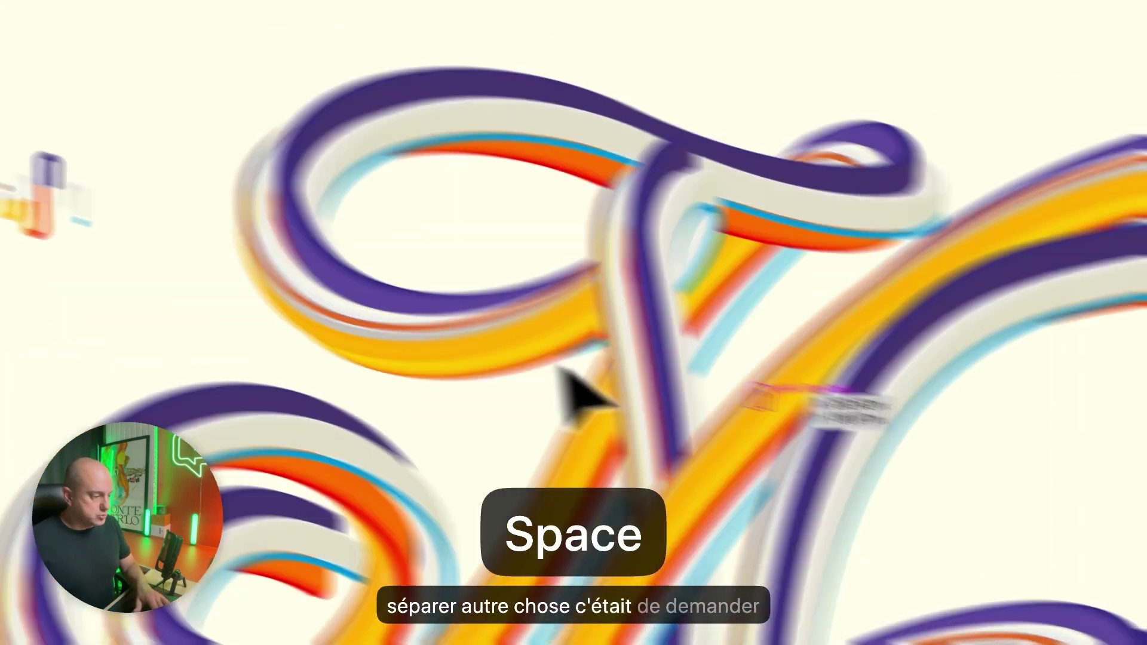
{"action": "left_click_drag", "start_coordinate": [187, 241], "coordinate": [480, 391]}
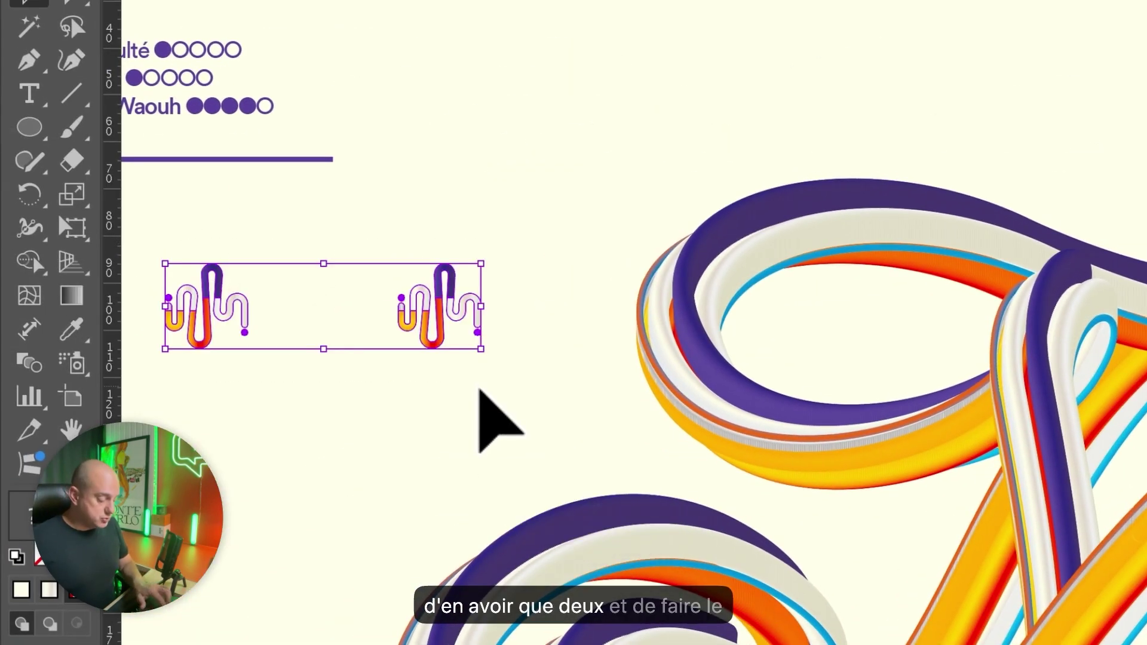
{"action": "key", "text": "super+alt+b"}
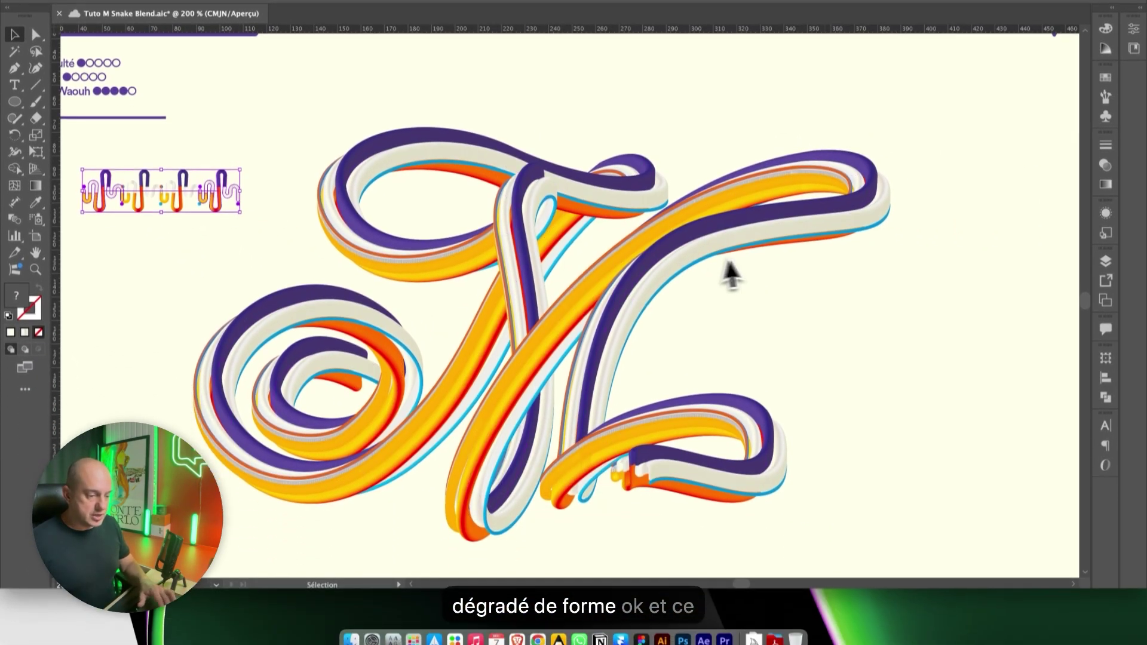
{"action": "key", "text": "super+z"}
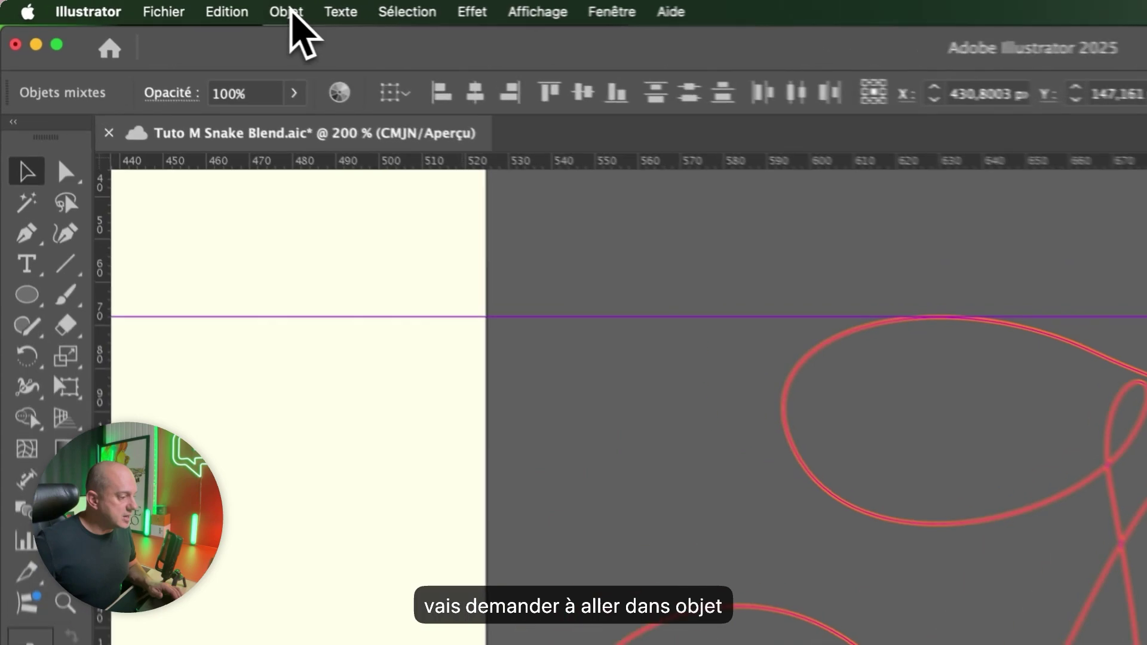
Replace the two-motif blend's spine with the red script M path beside the artboard.
{"action": "left_click", "coordinate": [156, 7]}
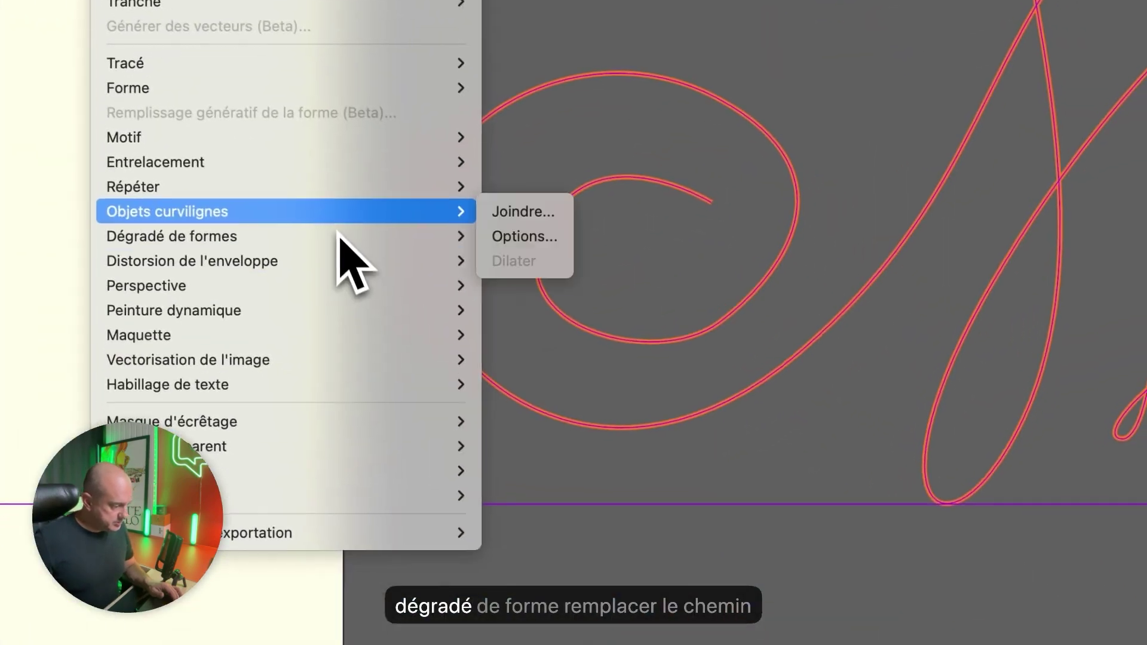
{"action": "mouse_move", "coordinate": [329, 237]}
{"action": "left_click", "coordinate": [612, 371]}
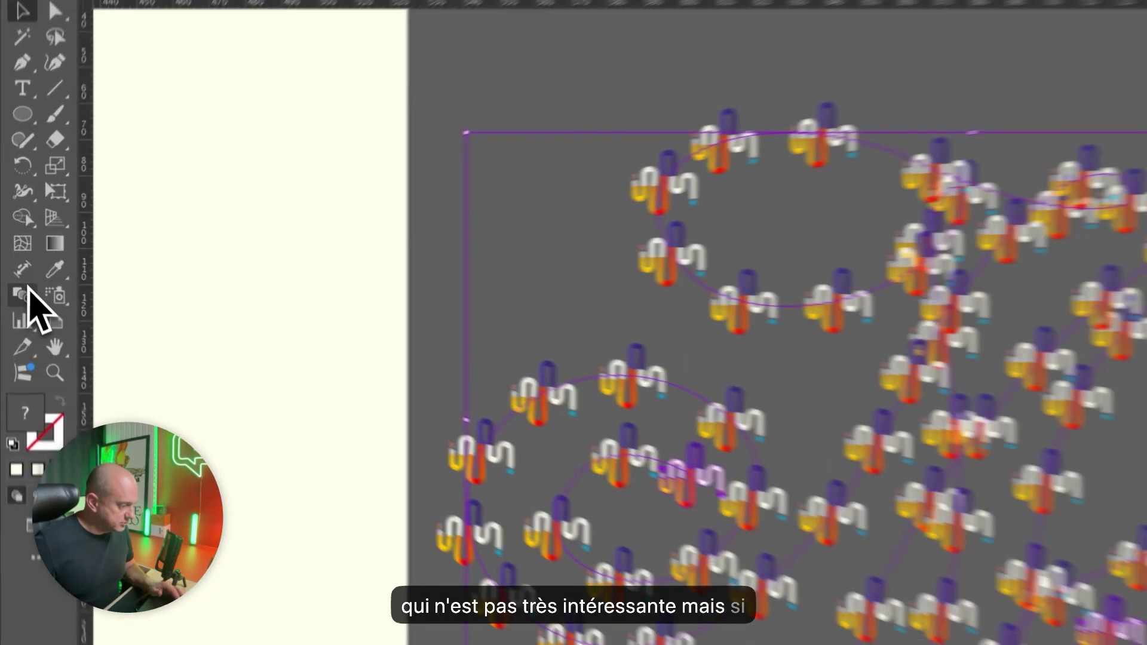
Set the new script M blend's spacing to specified steps with a value of 300.
{"action": "double_click", "coordinate": [17, 207]}
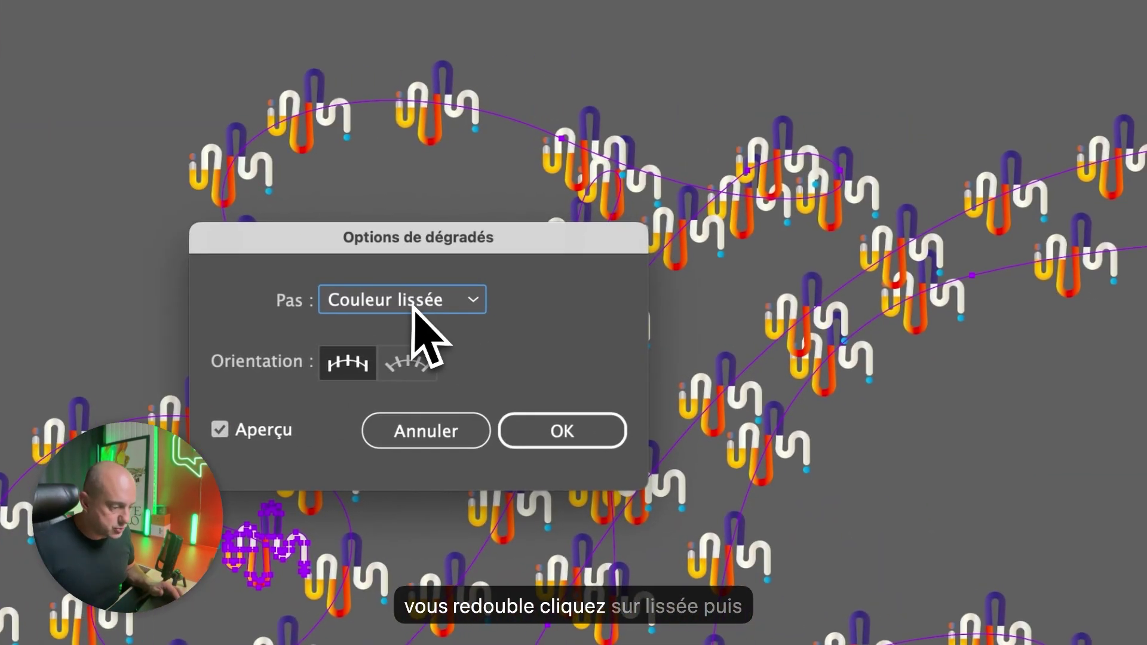
{"action": "left_click", "coordinate": [414, 305]}
{"action": "left_click", "coordinate": [448, 360]}
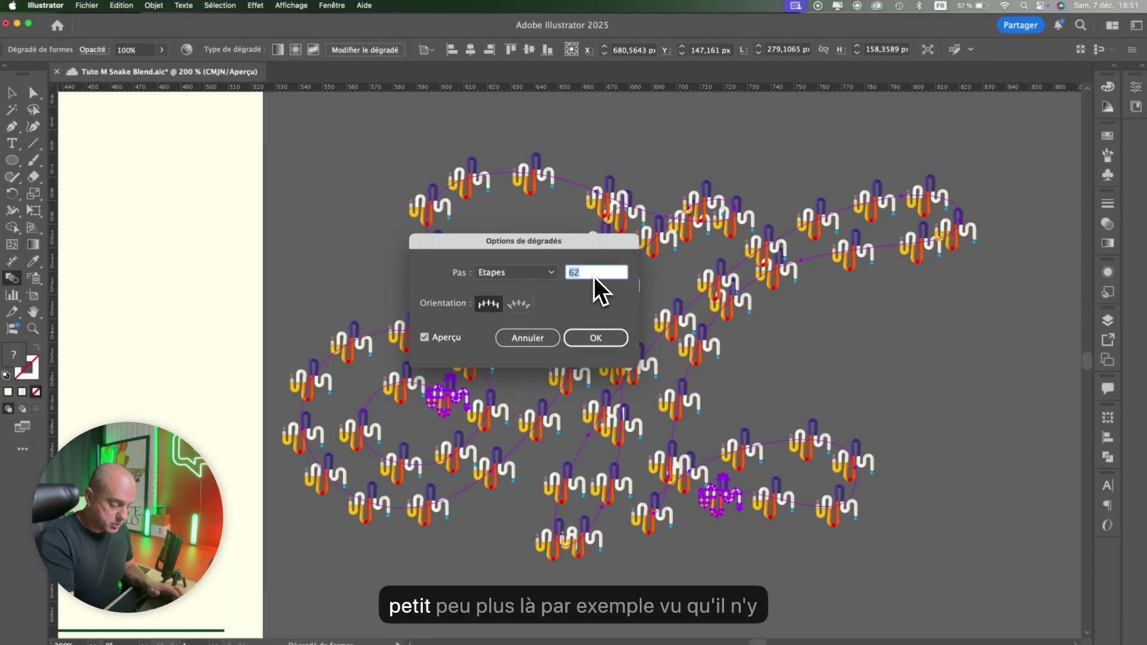
{"action": "type", "text": "300"}
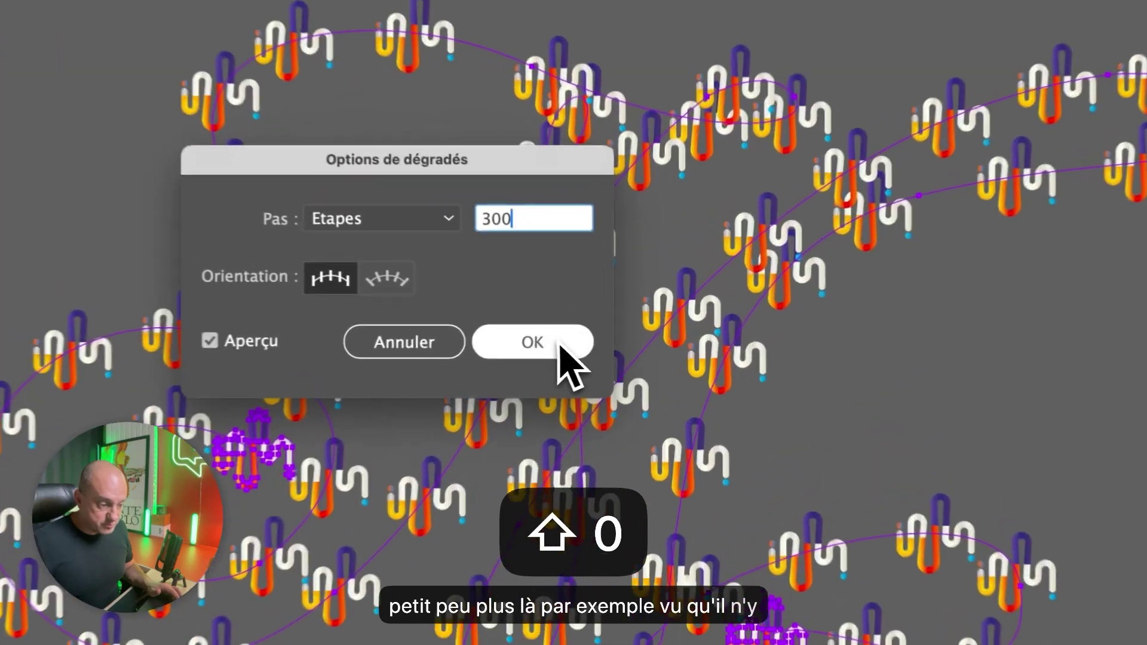
{"action": "left_click", "coordinate": [596, 338]}
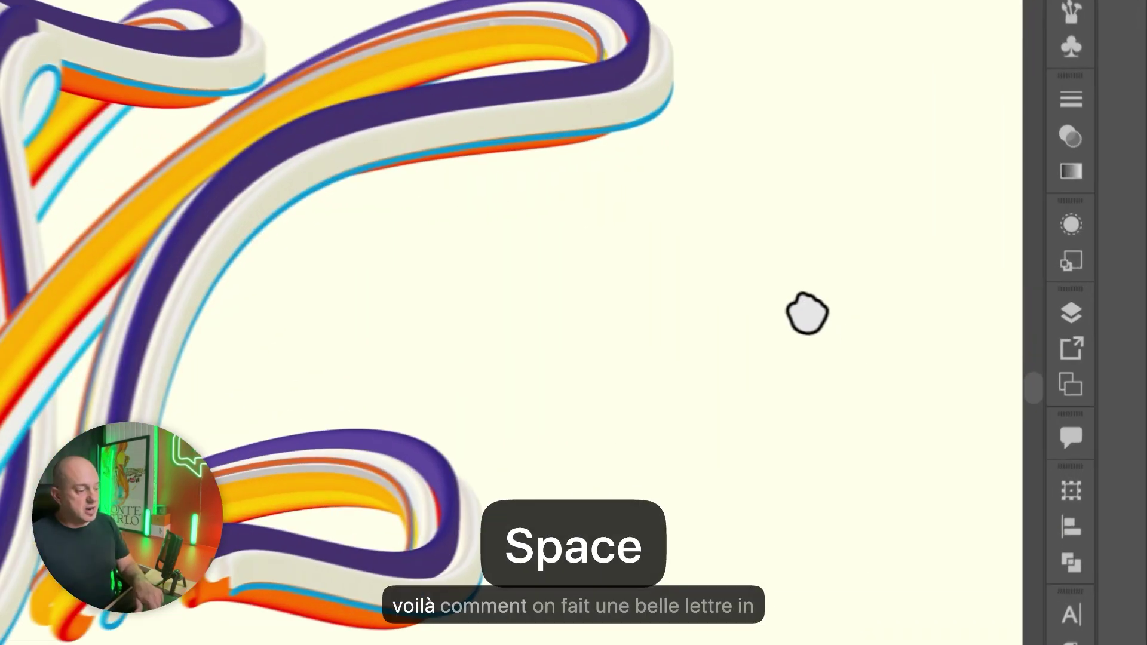
{"action": "left_click_drag", "start_coordinate": [807, 313], "coordinate": [804, 374]}
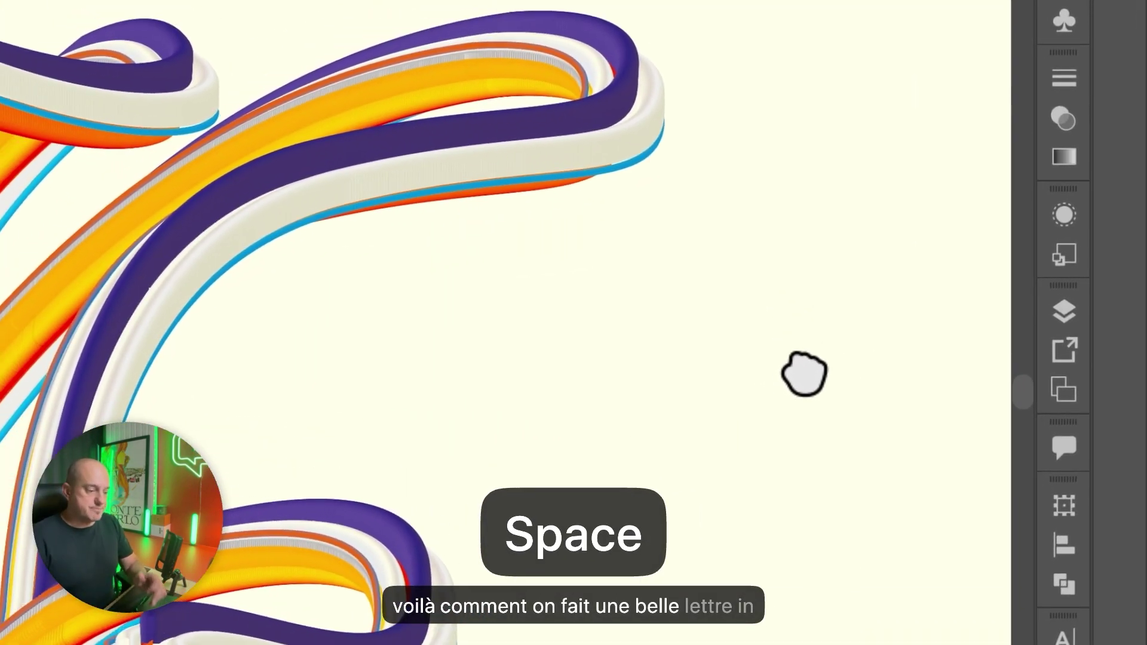